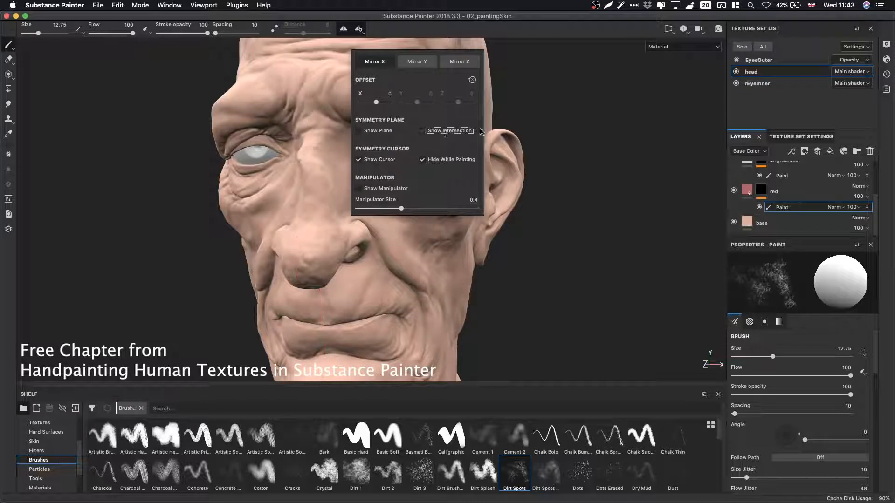
# Close the symmetry options and dab red dirt-spot patches around the eye corner, mouth corner and lips.
pyautogui.click(528, 174)
pyautogui.keyDown('alt'); pyautogui.moveTo(528, 173); pyautogui.dragTo(509, 178); pyautogui.keyUp('alt')
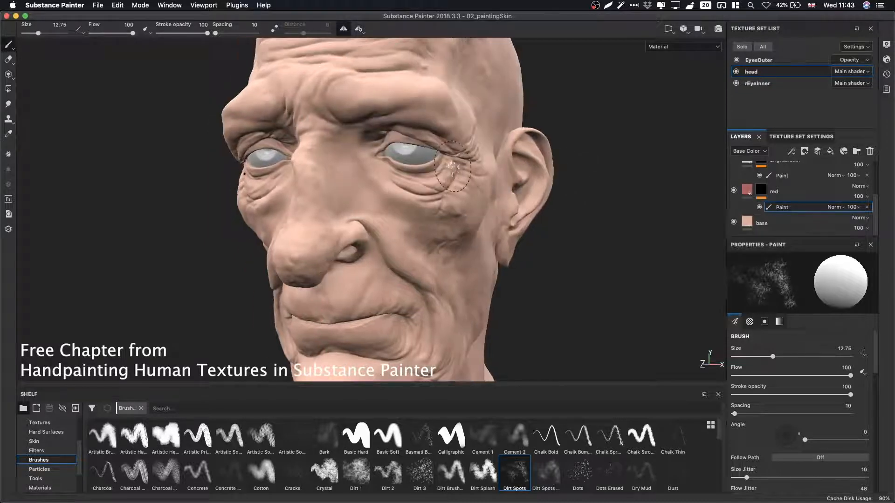
pyautogui.keyDown('alt'); pyautogui.moveTo(438, 217); pyautogui.dragTo(468, 168, button='middle'); pyautogui.keyUp('alt')
pyautogui.keyDown('alt'); pyautogui.moveTo(445, 216); pyautogui.dragTo(690, 277, button='right'); pyautogui.keyUp('alt')
pyautogui.keyDown('shift'); pyautogui.moveTo(473, 243); pyautogui.dragTo(485, 244, button='right'); pyautogui.keyUp('shift')
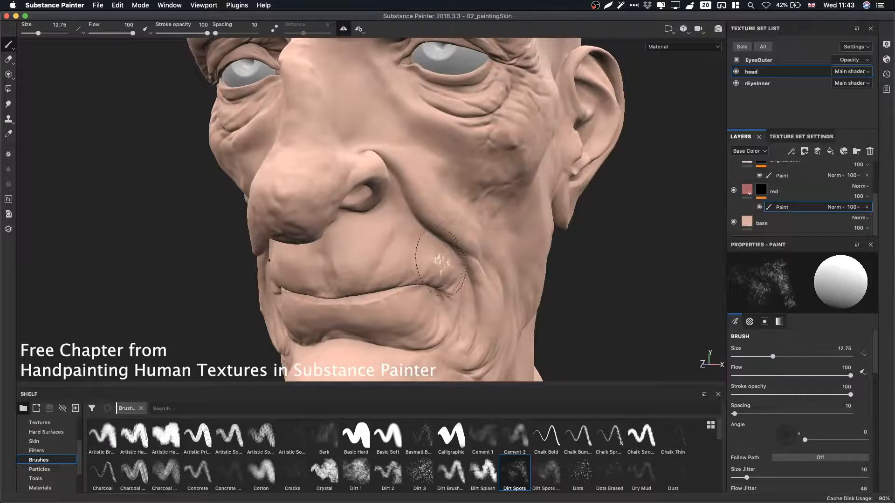
pyautogui.moveTo(420, 282)
pyautogui.mouseDown()
pyautogui.moveTo(396, 299)
pyautogui.moveTo(329, 298)
pyautogui.moveTo(379, 285)
pyautogui.mouseUp()
pyautogui.keyDown('alt'); pyautogui.moveTo(385, 286); pyautogui.dragTo(391, 237, button='middle'); pyautogui.keyUp('alt')
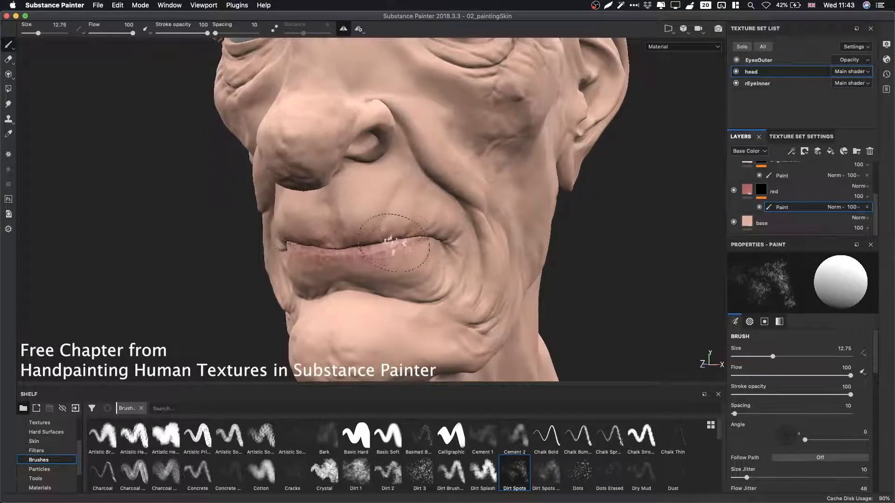
pyautogui.moveTo(411, 236)
pyautogui.keyDown('ctrl'); pyautogui.mouseDown(button='right')
pyautogui.moveTo(396, 236)
pyautogui.moveTo(405, 235)
pyautogui.mouseUp(button='right'); pyautogui.keyUp('ctrl')
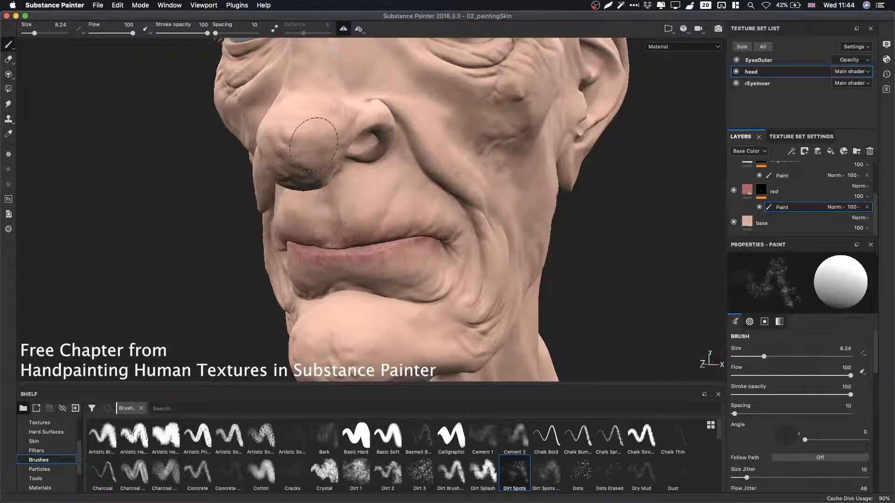
# With the brush at 8.24, paint red spots on the nose tip and the chin.
pyautogui.moveTo(314, 145)
pyautogui.mouseDown()
pyautogui.moveTo(279, 123)
pyautogui.moveTo(301, 121)
pyautogui.moveTo(314, 143)
pyautogui.mouseUp()
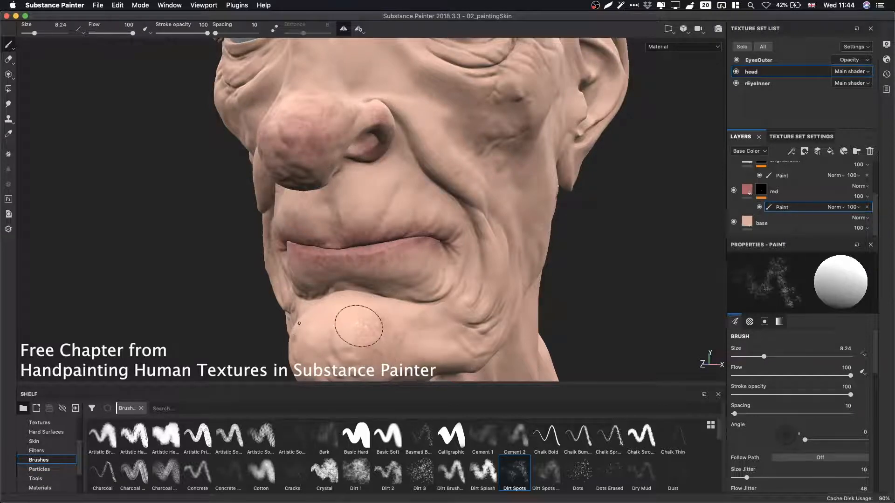
pyautogui.moveTo(359, 326)
pyautogui.mouseDown()
pyautogui.moveTo(365, 316)
pyautogui.moveTo(320, 326)
pyautogui.moveTo(344, 316)
pyautogui.moveTo(371, 360)
pyautogui.mouseUp()
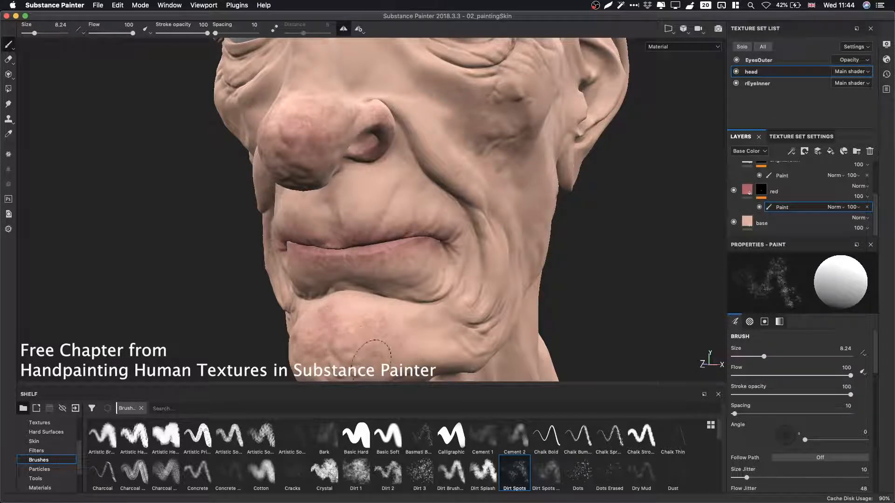
pyautogui.moveTo(468, 333)
pyautogui.mouseDown()
pyautogui.moveTo(482, 287)
pyautogui.moveTo(496, 275)
pyautogui.moveTo(494, 238)
pyautogui.moveTo(468, 209)
pyautogui.moveTo(459, 152)
pyautogui.moveTo(396, 121)
pyautogui.moveTo(419, 158)
pyautogui.mouseUp()
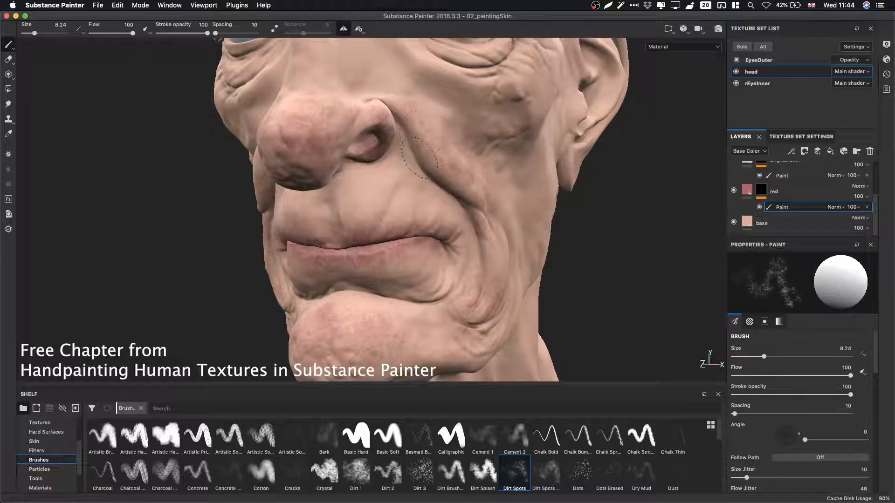
# With the brush at 12.35, paint red along the cheek fold beside the nose and under the nostril.
pyautogui.moveTo(497, 183)
pyautogui.mouseDown()
pyautogui.moveTo(476, 171)
pyautogui.moveTo(481, 164)
pyautogui.mouseUp()
pyautogui.keyDown('ctrl'); pyautogui.moveTo(480, 164); pyautogui.dragTo(498, 171, button='right'); pyautogui.keyUp('ctrl')
pyautogui.moveTo(482, 157)
pyautogui.mouseDown()
pyautogui.moveTo(413, 90)
pyautogui.moveTo(379, 88)
pyautogui.mouseUp()
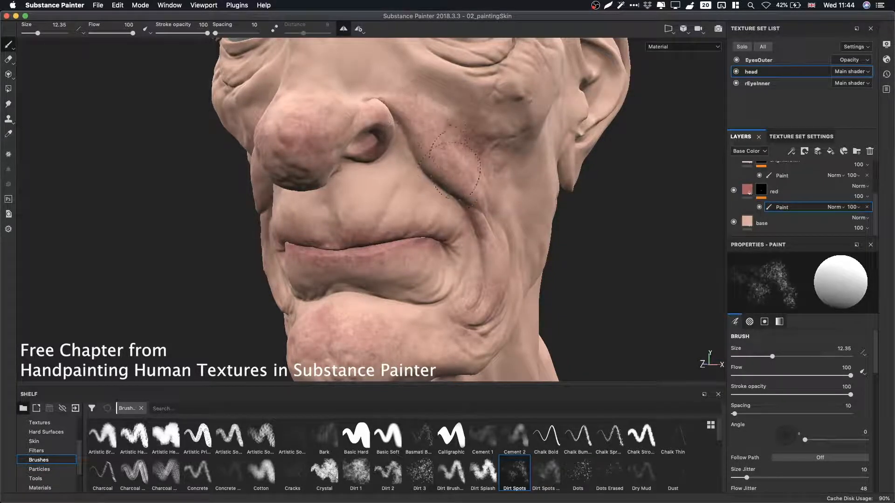
pyautogui.moveTo(451, 169); pyautogui.dragTo(473, 205)
pyautogui.moveTo(446, 170)
pyautogui.mouseDown()
pyautogui.moveTo(405, 142)
pyautogui.moveTo(415, 179)
pyautogui.moveTo(383, 148)
pyautogui.moveTo(394, 157)
pyautogui.mouseUp()
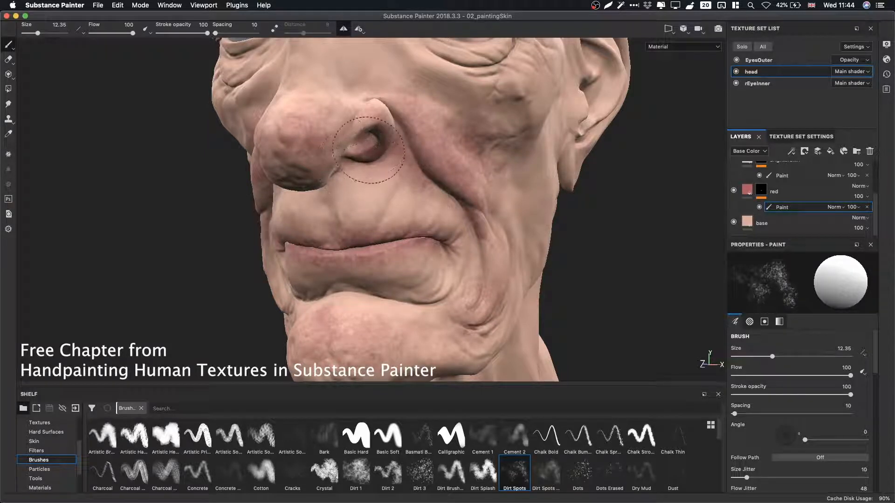
pyautogui.moveTo(372, 149); pyautogui.dragTo(372, 149)
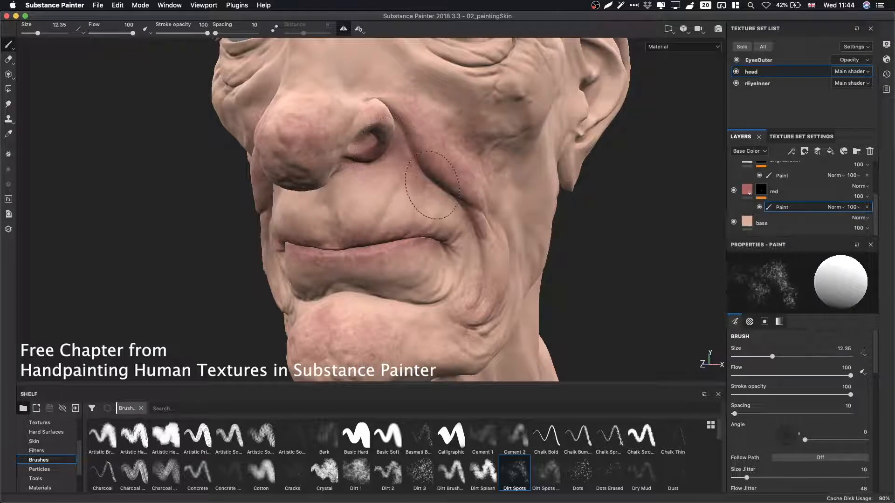
pyautogui.moveTo(433, 185); pyautogui.dragTo(459, 220)
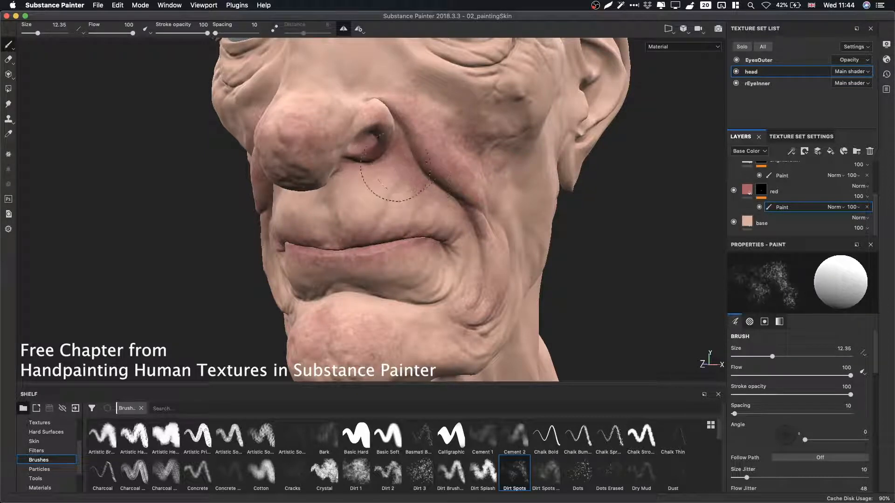
# Swap to erasing to lighten beside the nostril, then dab red on the upper lip with a 6.26 brush.
pyautogui.press('x')
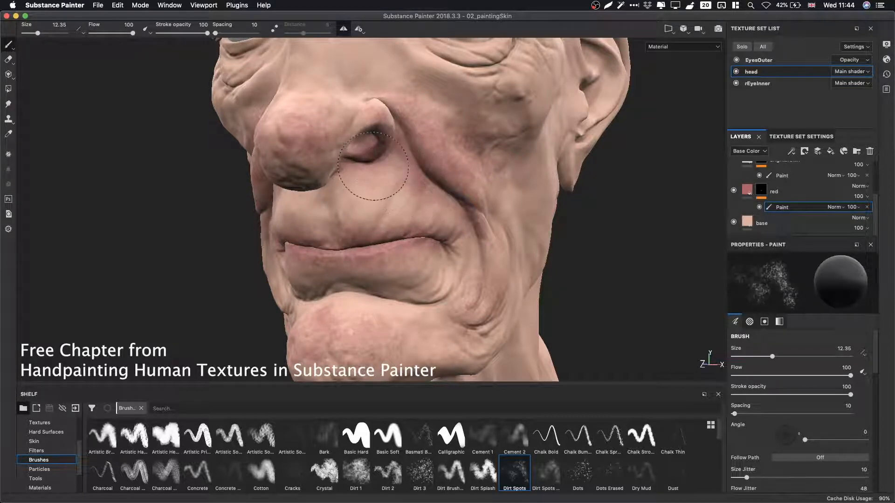
pyautogui.moveTo(402, 192)
pyautogui.mouseDown()
pyautogui.moveTo(421, 193)
pyautogui.moveTo(397, 212)
pyautogui.mouseUp()
pyautogui.press('x')
pyautogui.keyDown('super'); pyautogui.moveTo(387, 213); pyautogui.dragTo(370, 214, button='right'); pyautogui.keyUp('super')
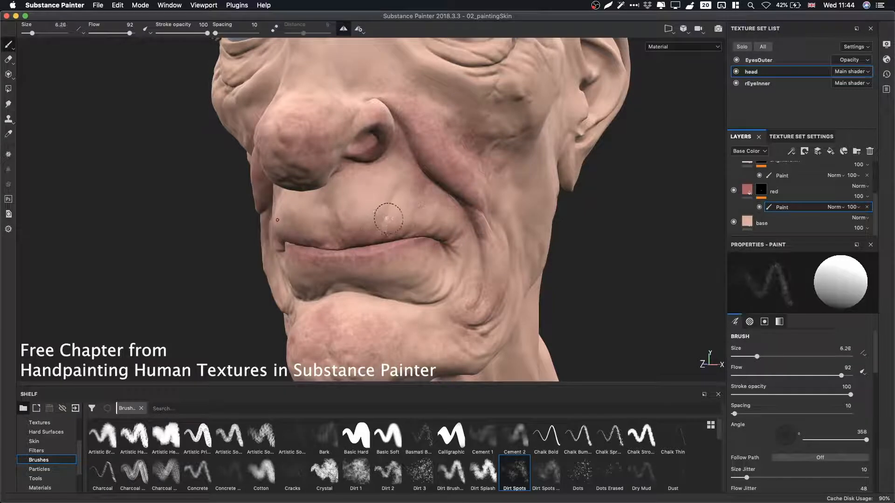
pyautogui.moveTo(400, 216); pyautogui.dragTo(391, 219)
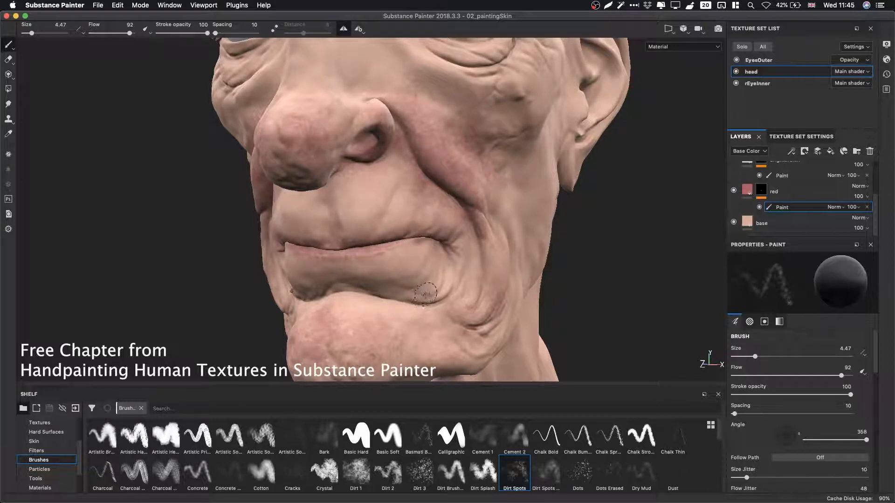
# Alternate between adding and erasing red while touching up small spots around the lips and nose with a 4.47 brush.
pyautogui.press('x')
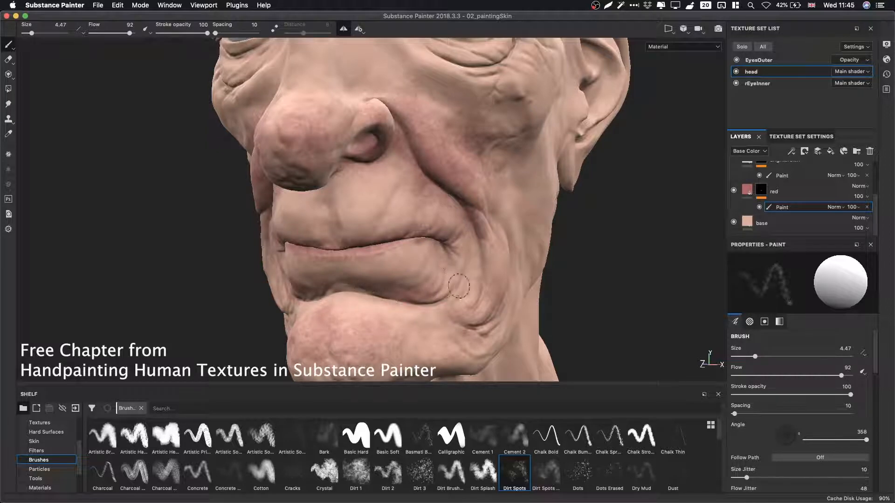
pyautogui.press('x')
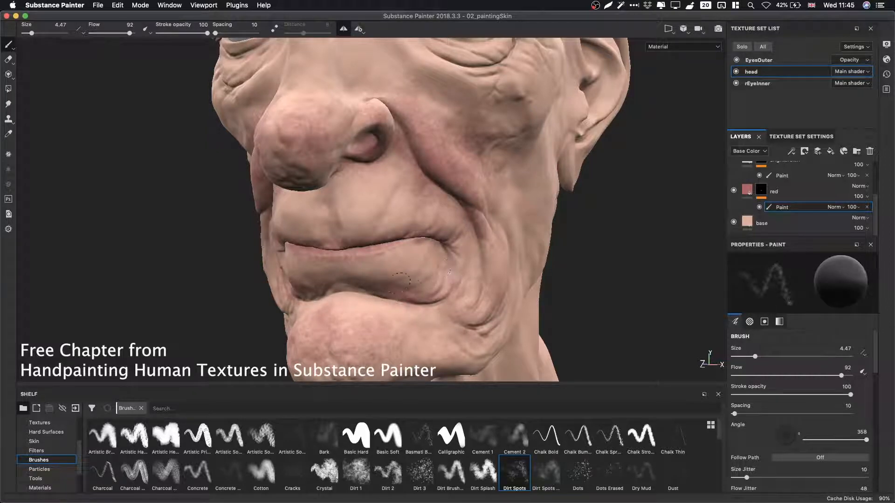
pyautogui.press('x')
pyautogui.press('x')
pyautogui.press('x')
pyautogui.press('x')
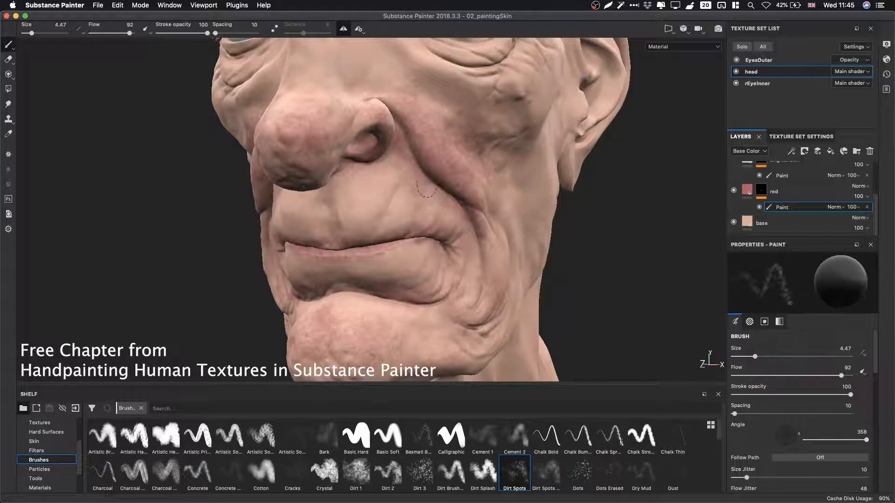
pyautogui.press('x')
pyautogui.press('x')
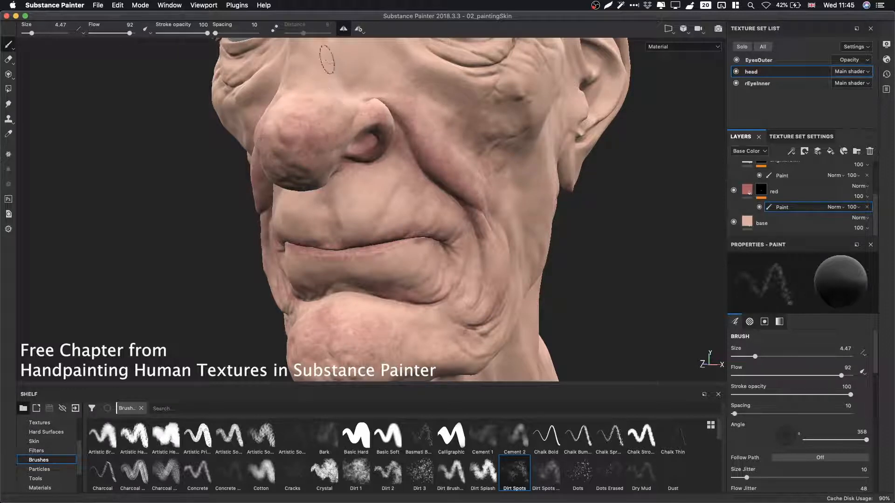
pyautogui.press('x')
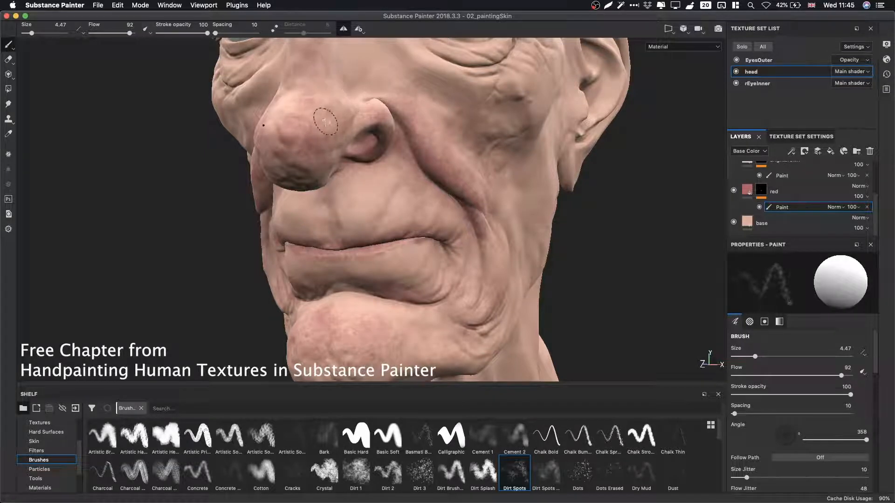
# Enlarge the brush to 11.76, switch to erasing and remove red from the upper nose.
pyautogui.press(']')
pyautogui.press(']')
pyautogui.press(']')
pyautogui.press(']')
pyautogui.press(']')
pyautogui.press('x')
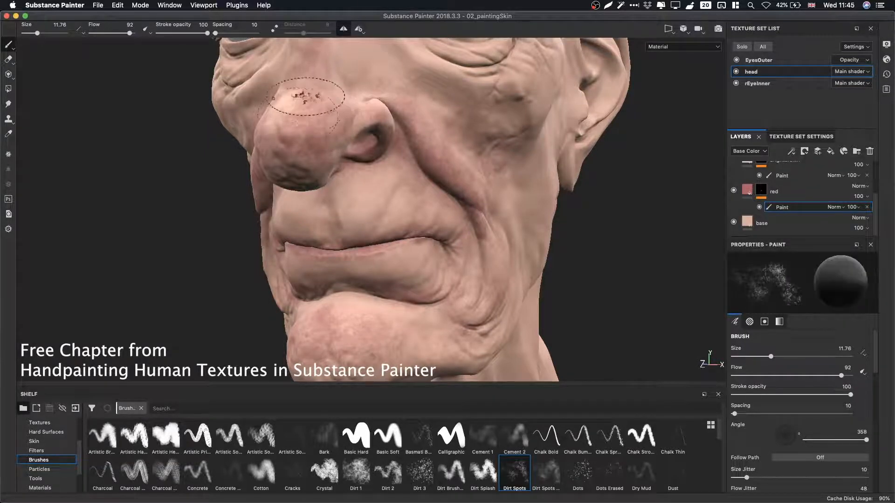
pyautogui.moveTo(306, 97)
pyautogui.mouseDown()
pyautogui.moveTo(286, 117)
pyautogui.moveTo(322, 112)
pyautogui.mouseUp()
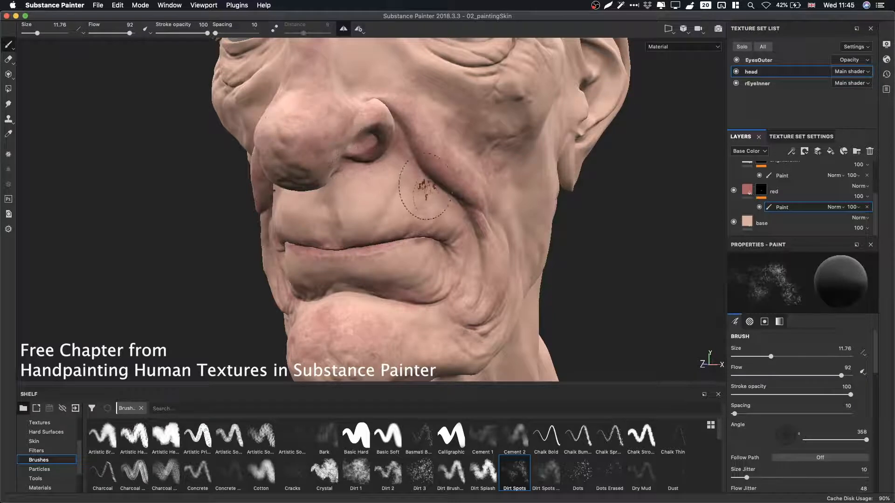
# Shrink the shelf panel to give the viewport more room.
pyautogui.moveTo(458, 194); pyautogui.dragTo(390, 194)
pyautogui.keyDown('alt'); pyautogui.moveTo(390, 194); pyautogui.dragTo(380, 174, button='right'); pyautogui.keyUp('alt')
pyautogui.keyDown('alt'); pyautogui.moveTo(379, 174); pyautogui.dragTo(382, 292, button='middle'); pyautogui.keyUp('alt')
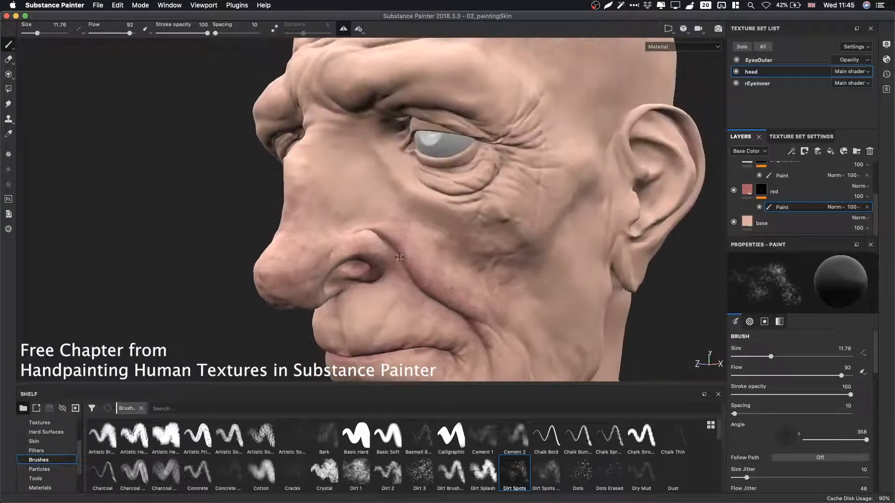
pyautogui.keyDown('alt'); pyautogui.moveTo(480, 206); pyautogui.dragTo(498, 207); pyautogui.keyUp('alt')
pyautogui.keyDown('alt'); pyautogui.moveTo(497, 207); pyautogui.dragTo(479, 251, button='middle'); pyautogui.keyUp('alt')
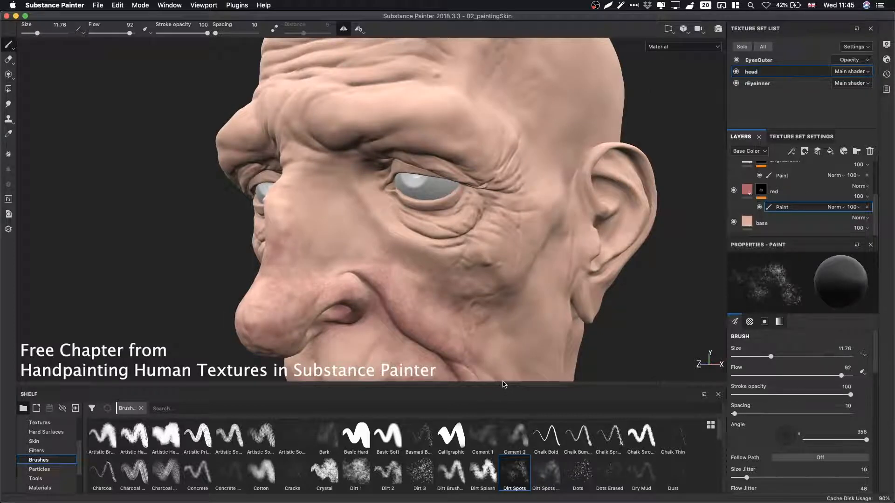
pyautogui.moveTo(503, 386); pyautogui.dragTo(504, 428)
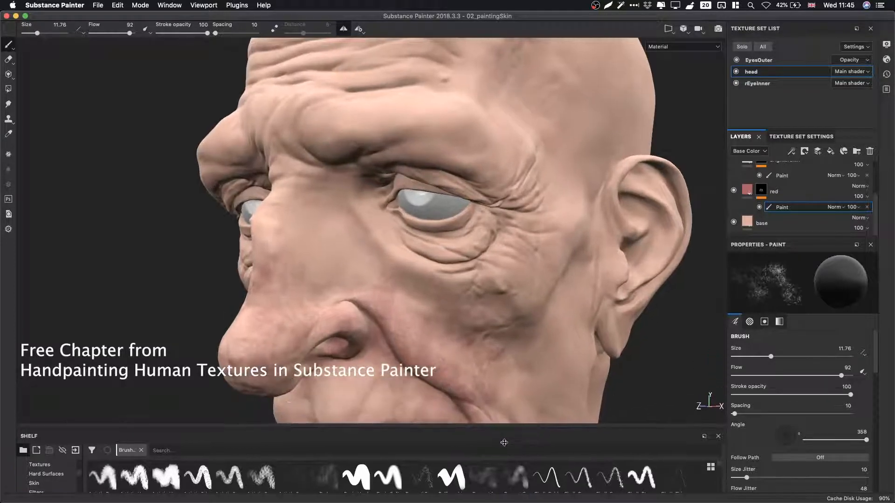
pyautogui.keyDown('alt'); pyautogui.moveTo(462, 284); pyautogui.dragTo(472, 278); pyautogui.keyUp('alt')
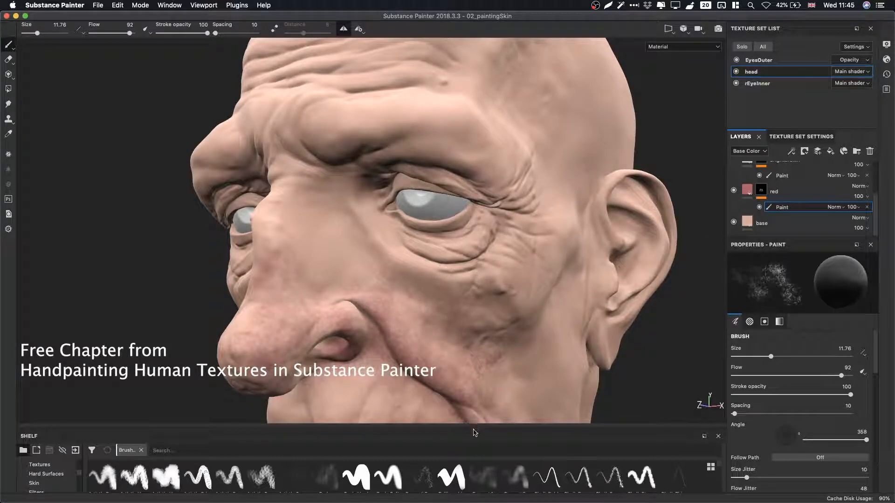
pyautogui.moveTo(472, 428); pyautogui.dragTo(473, 417)
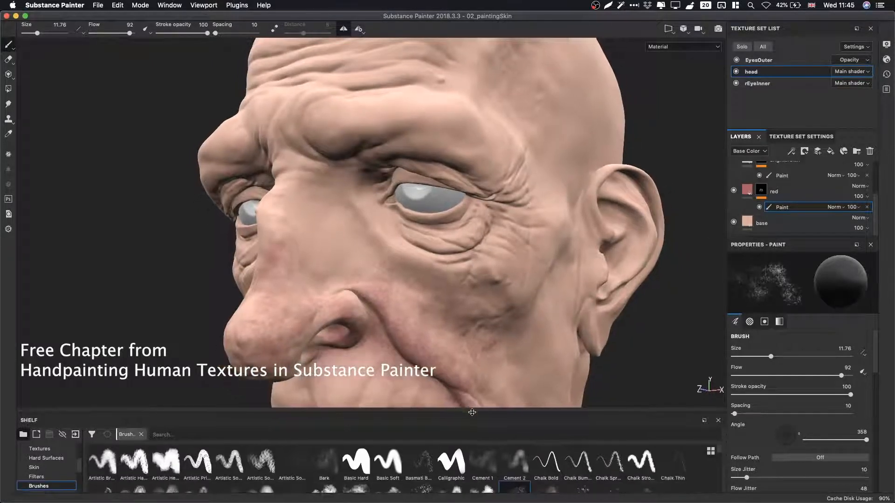
# Paint red patches on the brow above the eye.
pyautogui.moveTo(444, 293)
pyautogui.keyDown('alt'); pyautogui.mouseDown()
pyautogui.moveTo(469, 261)
pyautogui.moveTo(460, 241)
pyautogui.moveTo(478, 238)
pyautogui.moveTo(414, 242)
pyautogui.mouseUp(); pyautogui.keyUp('alt')
pyautogui.click(487, 215)
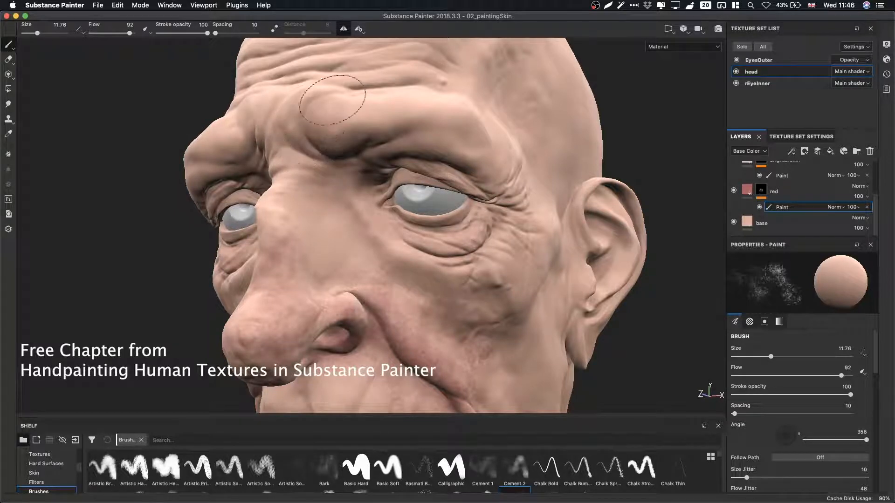
pyautogui.moveTo(373, 149)
pyautogui.keyDown('shift'); pyautogui.mouseDown(button='right')
pyautogui.moveTo(373, 157)
pyautogui.moveTo(410, 152)
pyautogui.moveTo(314, 155)
pyautogui.mouseUp(button='right'); pyautogui.keyUp('shift')
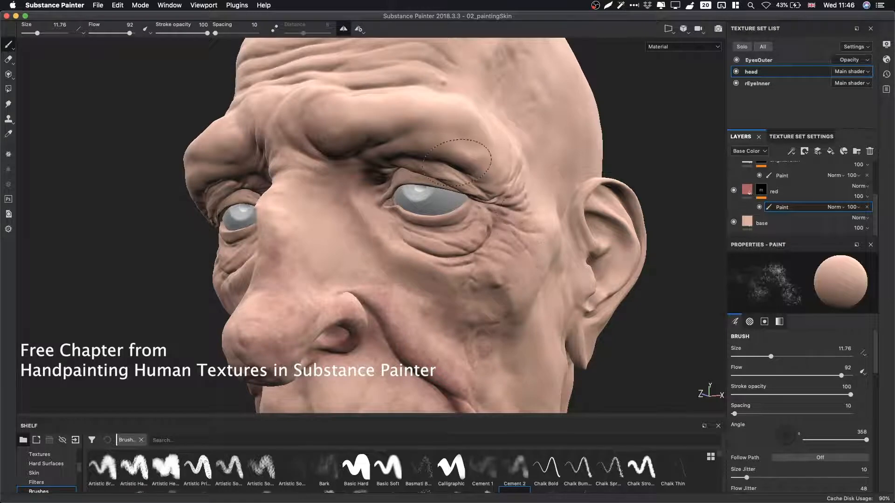
# Inspect the head's Base Color channel in solo view, then return to the Material view.
pyautogui.press('c')
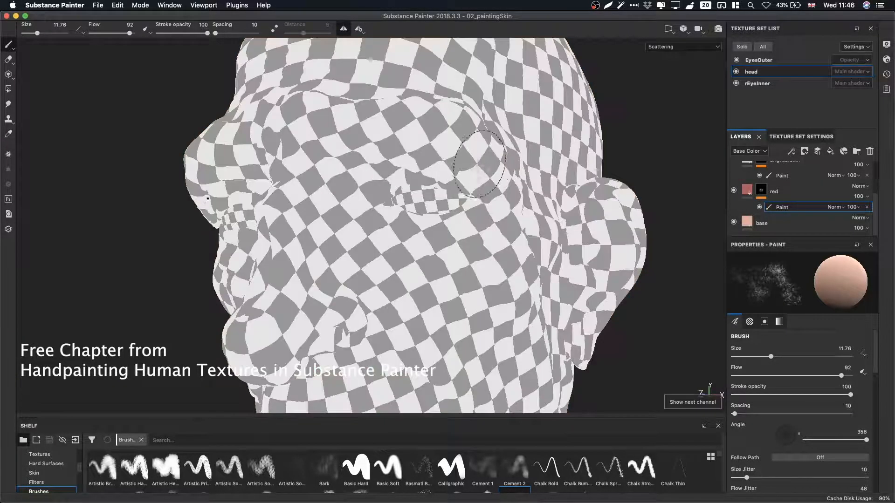
pyautogui.press('c')
pyautogui.press('c')
pyautogui.press('c')
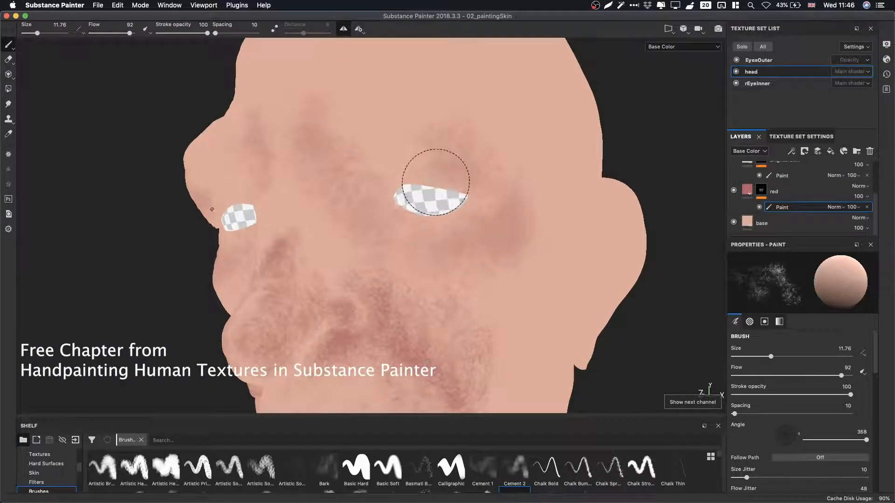
pyautogui.hotkey('alt', 'q')
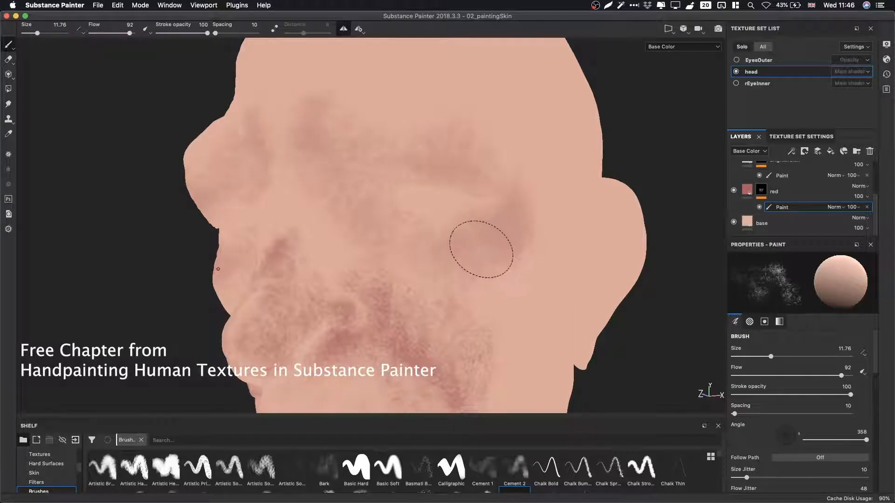
pyautogui.press('m')
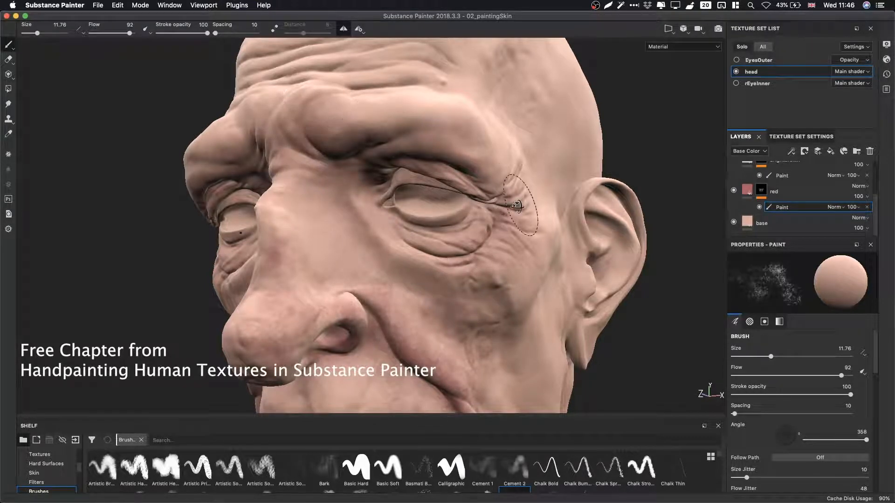
# Paint red around the temple beside the outer eye corner.
pyautogui.moveTo(531, 208)
pyautogui.keyDown('alt'); pyautogui.mouseDown()
pyautogui.moveTo(450, 211)
pyautogui.moveTo(383, 177)
pyautogui.mouseUp(); pyautogui.keyUp('alt')
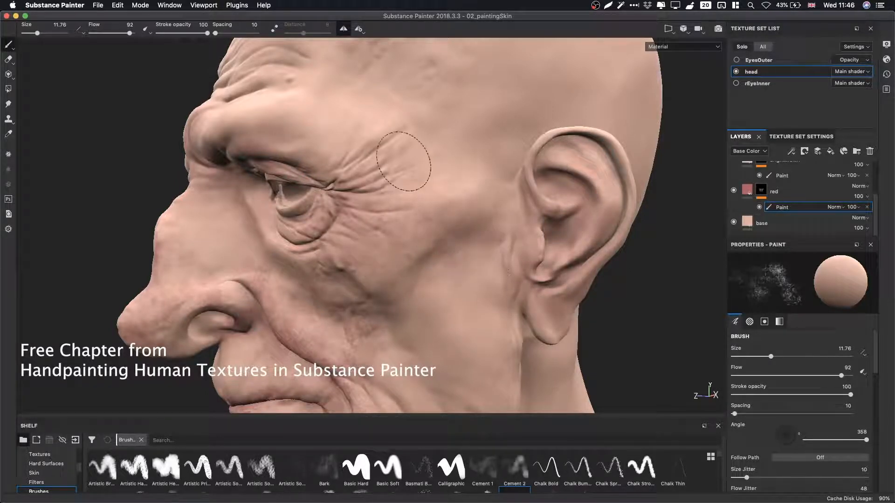
pyautogui.moveTo(378, 161)
pyautogui.keyDown('alt'); pyautogui.mouseDown()
pyautogui.moveTo(493, 147)
pyautogui.moveTo(373, 211)
pyautogui.moveTo(378, 187)
pyautogui.mouseUp(); pyautogui.keyUp('alt')
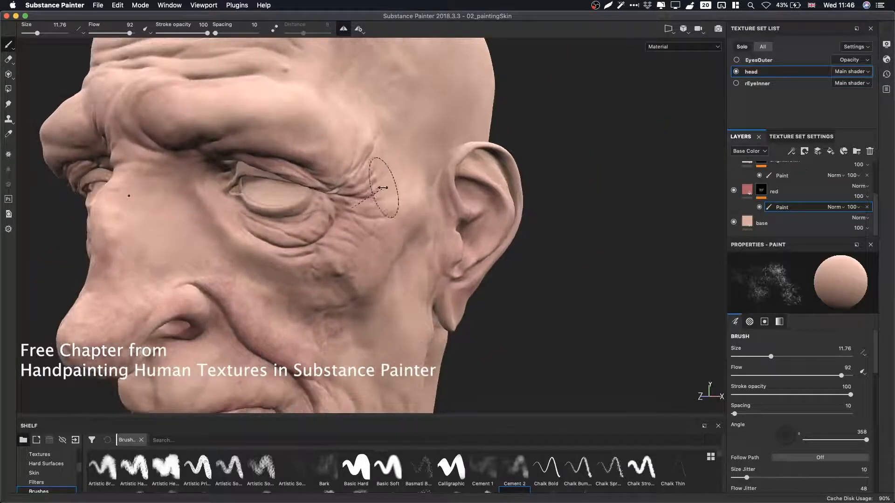
pyautogui.keyDown('shift'); pyautogui.moveTo(378, 188); pyautogui.dragTo(367, 192, button='right'); pyautogui.keyUp('shift')
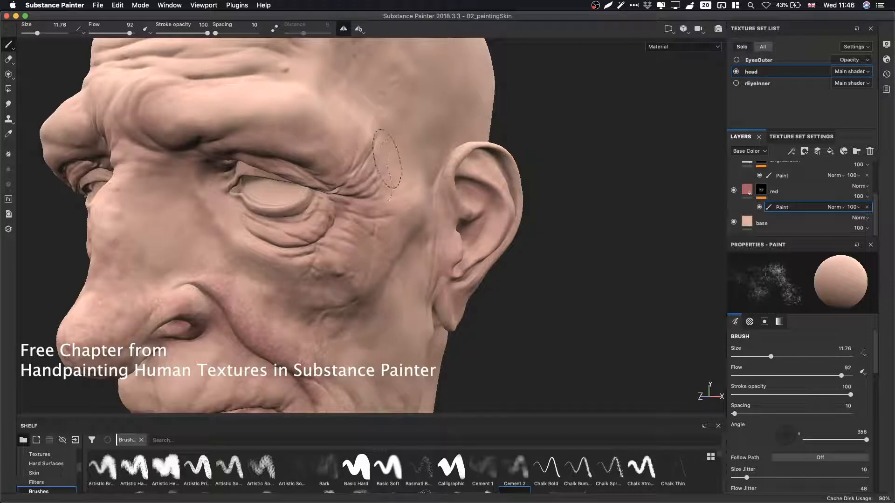
# Inspect the jaw, neck and side of the head in the solo Base Color channel view.
pyautogui.keyDown('alt'); pyautogui.moveTo(378, 198); pyautogui.dragTo(400, 174); pyautogui.keyUp('alt')
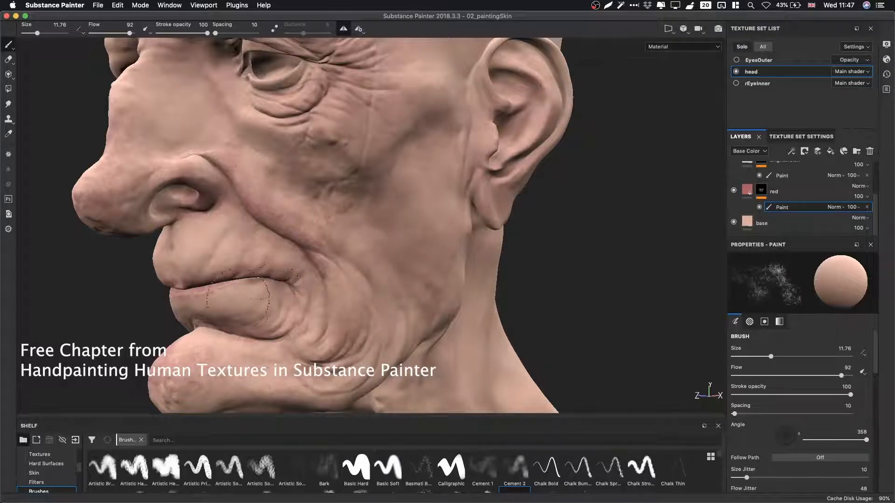
pyautogui.moveTo(384, 277)
pyautogui.keyDown('alt'); pyautogui.mouseDown()
pyautogui.moveTo(393, 140)
pyautogui.moveTo(368, 186)
pyautogui.moveTo(362, 228)
pyautogui.mouseUp(); pyautogui.keyUp('alt')
pyautogui.moveTo(363, 228)
pyautogui.keyDown('shift'); pyautogui.mouseDown(button='right')
pyautogui.moveTo(399, 220)
pyautogui.moveTo(383, 228)
pyautogui.mouseUp(button='right'); pyautogui.keyUp('shift')
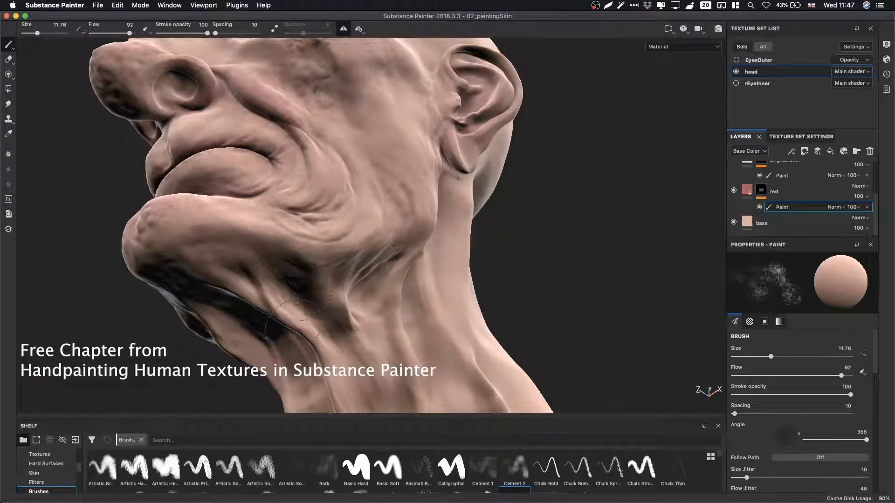
pyautogui.press('c')
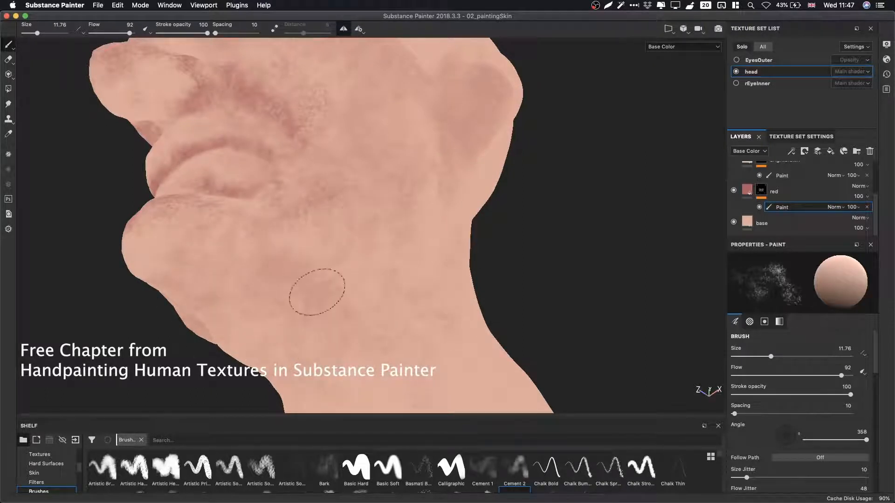
pyautogui.keyDown('alt'); pyautogui.moveTo(421, 252); pyautogui.dragTo(401, 279); pyautogui.keyUp('alt')
pyautogui.keyDown('alt'); pyautogui.moveTo(401, 280); pyautogui.dragTo(382, 261, button='right'); pyautogui.keyUp('alt')
pyautogui.keyDown('alt'); pyautogui.moveTo(429, 197); pyautogui.dragTo(329, 343); pyautogui.keyUp('alt')
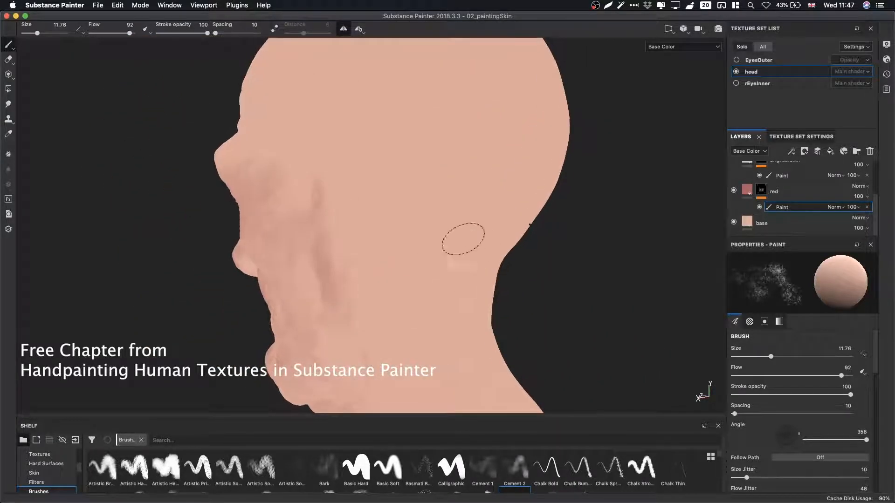
pyautogui.keyDown('alt'); pyautogui.moveTo(460, 236); pyautogui.dragTo(424, 220); pyautogui.keyUp('alt')
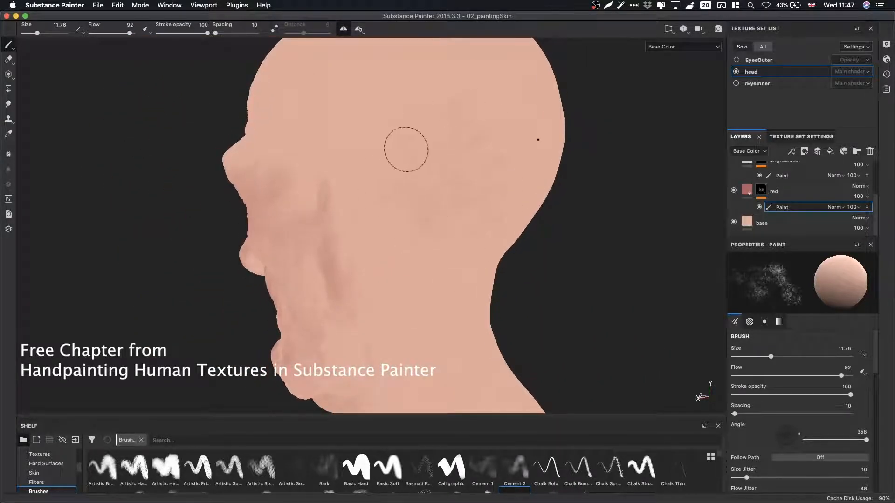
pyautogui.keyDown('alt'); pyautogui.moveTo(406, 146); pyautogui.dragTo(519, 247); pyautogui.keyUp('alt')
pyautogui.moveTo(529, 198)
pyautogui.mouseDown()
pyautogui.moveTo(449, 200)
pyautogui.moveTo(424, 116)
pyautogui.moveTo(399, 202)
pyautogui.moveTo(490, 270)
pyautogui.mouseUp()
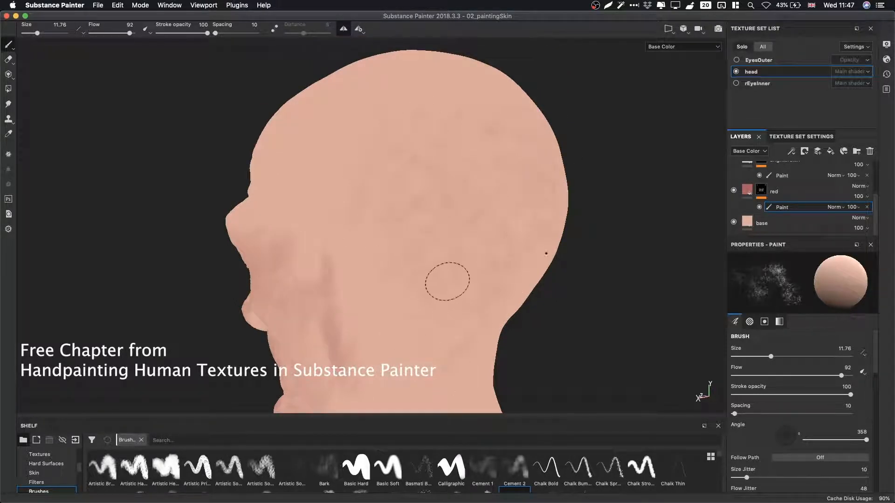
pyautogui.moveTo(352, 225)
pyautogui.keyDown('alt'); pyautogui.mouseDown()
pyautogui.moveTo(481, 267)
pyautogui.moveTo(456, 150)
pyautogui.mouseUp(); pyautogui.keyUp('alt')
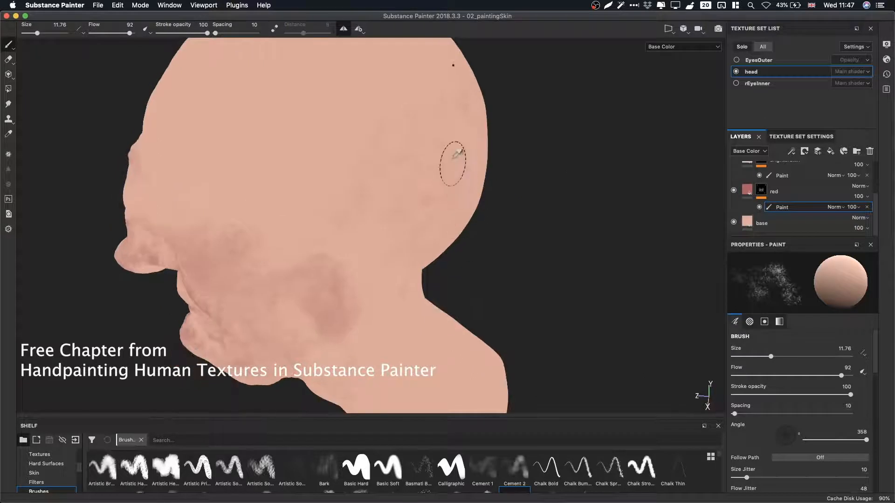
# Sample a value from the side of the head, enlarge the brush to 21.8 and paint over that area.
pyautogui.press('p')
pyautogui.click(400, 174)
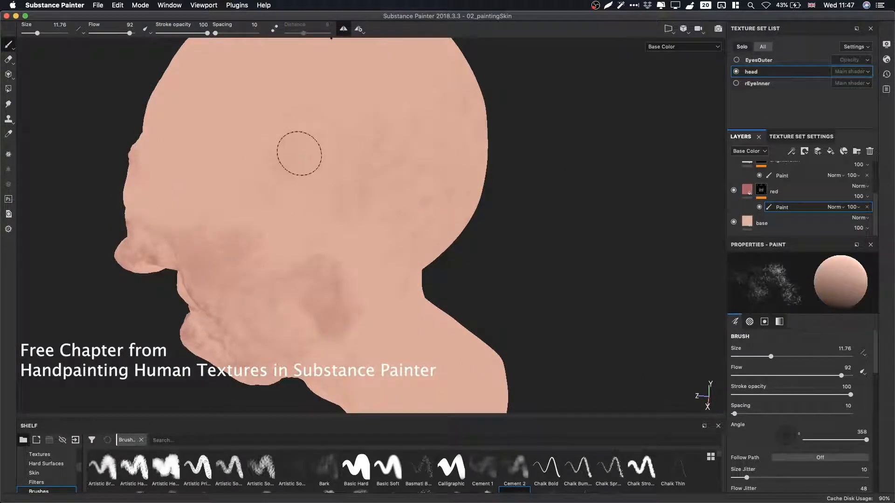
pyautogui.keyDown('ctrl'); pyautogui.moveTo(300, 152); pyautogui.dragTo(355, 139, button='right'); pyautogui.keyUp('ctrl')
pyautogui.moveTo(395, 112); pyautogui.dragTo(270, 157)
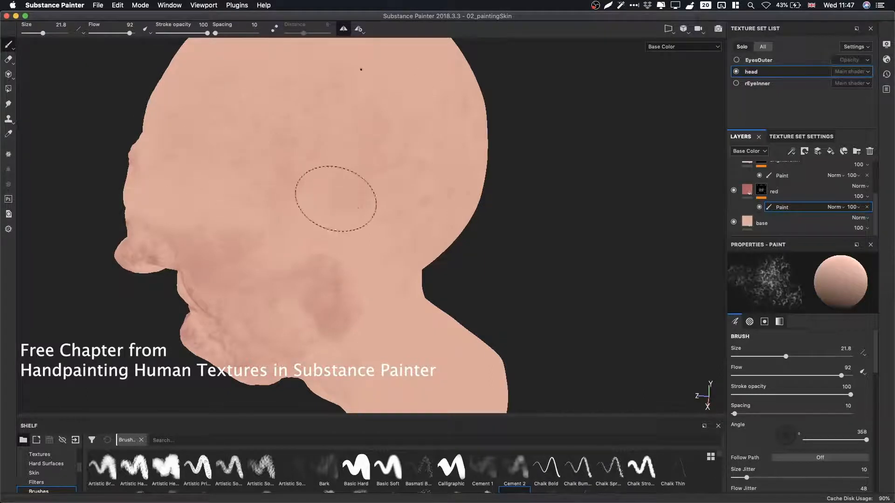
pyautogui.moveTo(336, 199); pyautogui.dragTo(341, 212)
pyautogui.press('x')
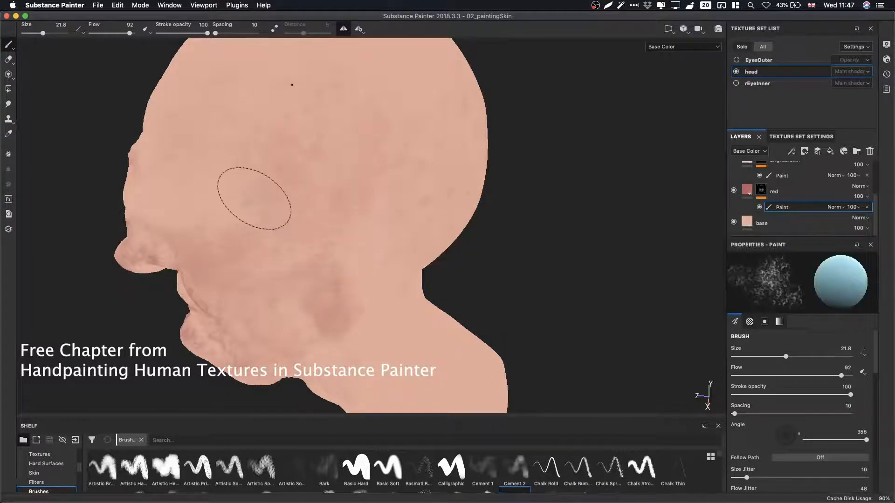
pyautogui.press('x')
pyautogui.moveTo(262, 169); pyautogui.dragTo(237, 223)
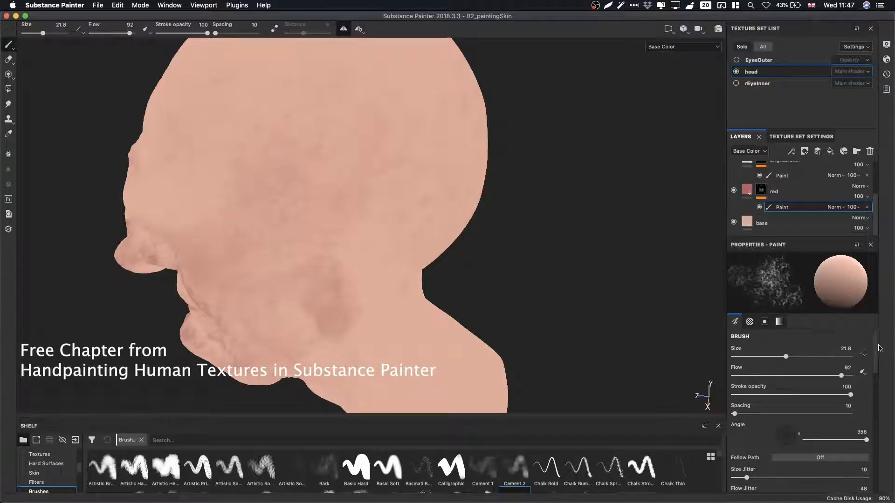
# Set the brush grayscale value to 1, swap it to 0, and return to the Material view.
pyautogui.moveTo(876, 356); pyautogui.dragTo(875, 470)
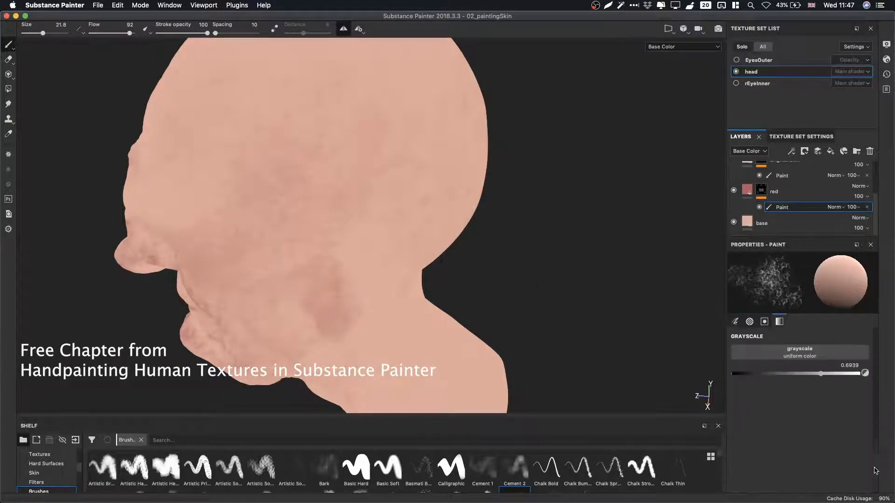
pyautogui.click(860, 374)
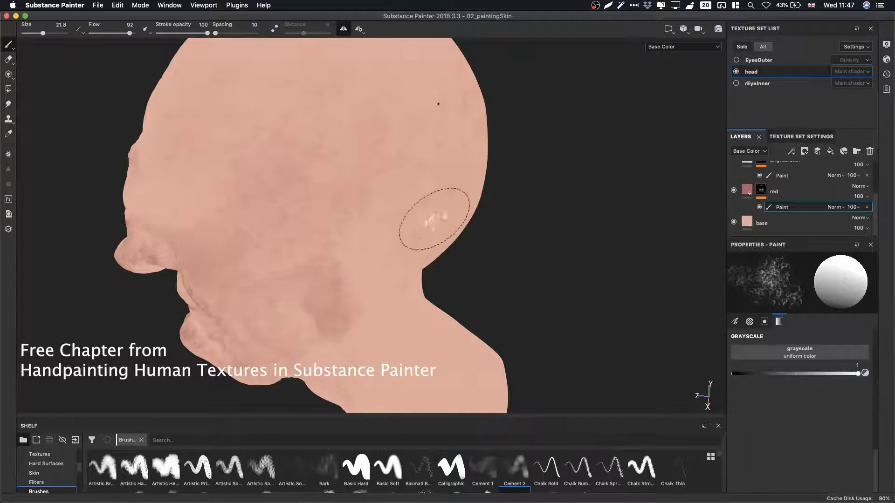
pyautogui.press('x')
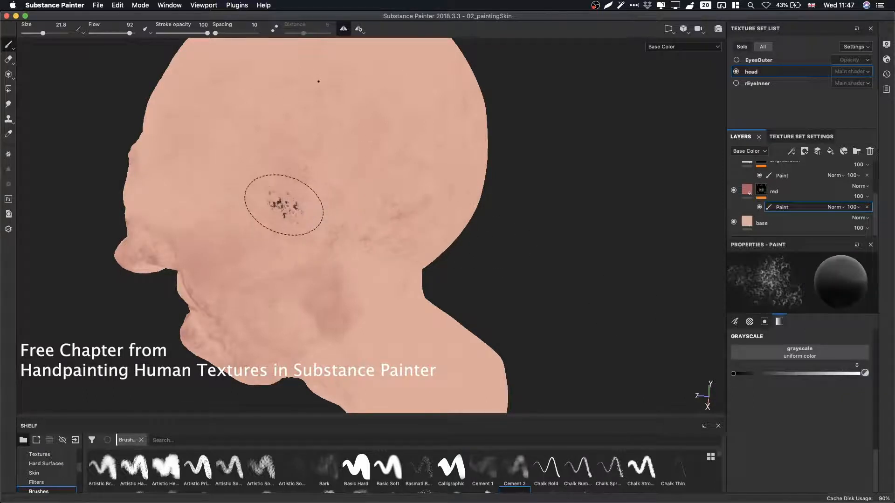
pyautogui.press('m')
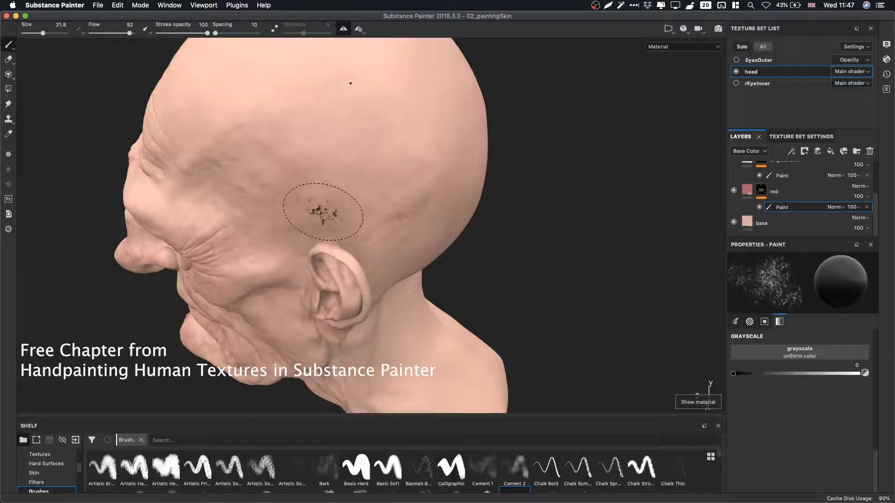
# Sample a surface value, set the grayscale to 0 and paint spots on the forehead above the brow.
pyautogui.moveTo(322, 198)
pyautogui.keyDown('alt'); pyautogui.mouseDown()
pyautogui.moveTo(459, 169)
pyautogui.moveTo(448, 172)
pyautogui.mouseUp(); pyautogui.keyUp('alt')
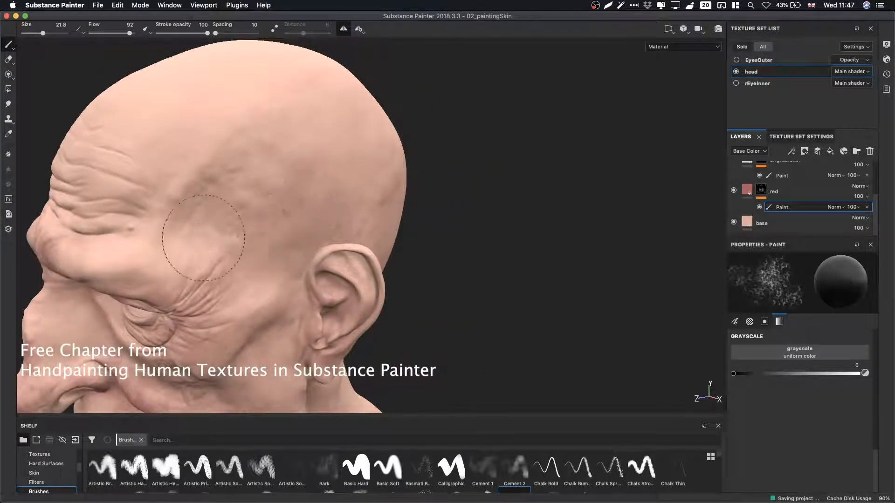
pyautogui.keyDown('alt'); pyautogui.moveTo(243, 231); pyautogui.dragTo(325, 200); pyautogui.keyUp('alt')
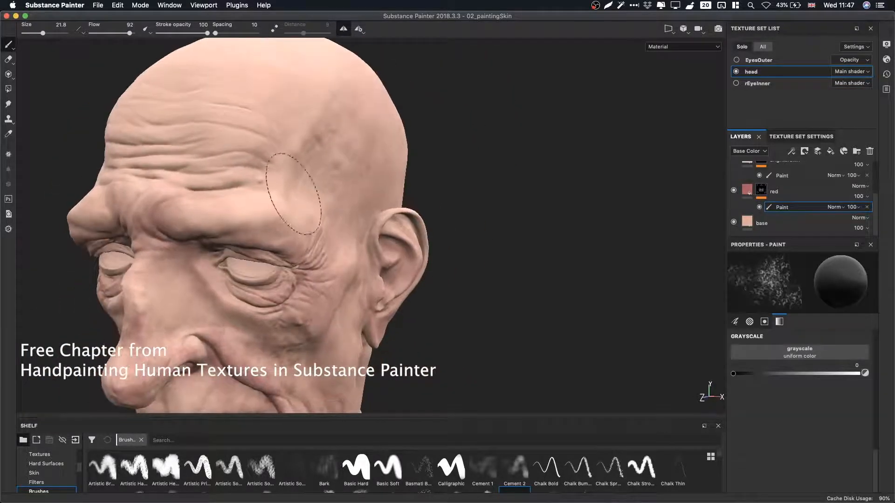
pyautogui.press('p')
pyautogui.click(265, 219)
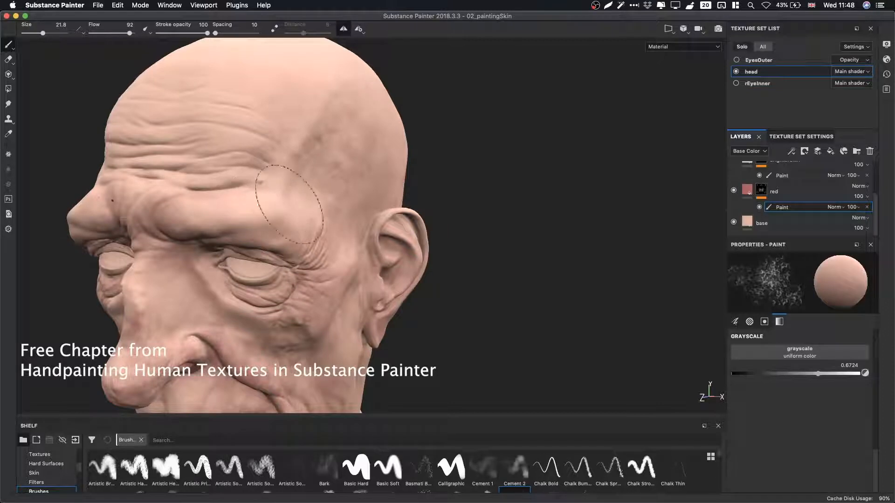
pyautogui.click(727, 373)
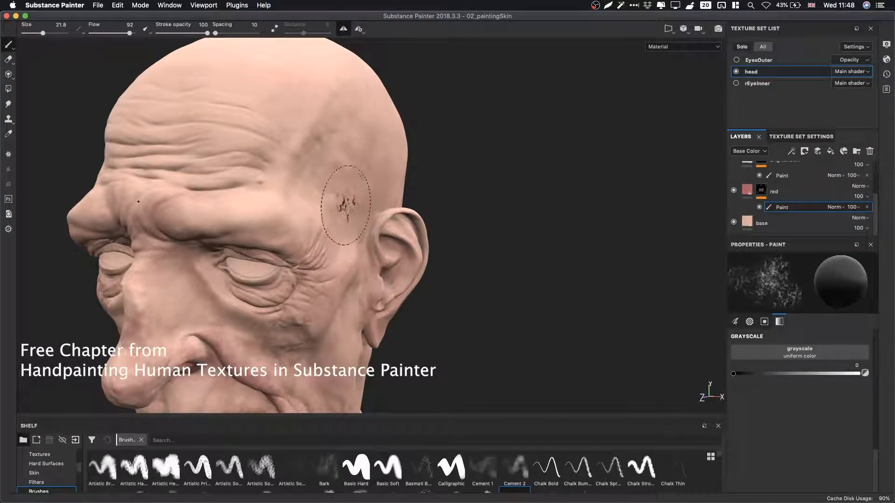
pyautogui.keyDown('alt'); pyautogui.moveTo(345, 205); pyautogui.dragTo(269, 237); pyautogui.keyUp('alt')
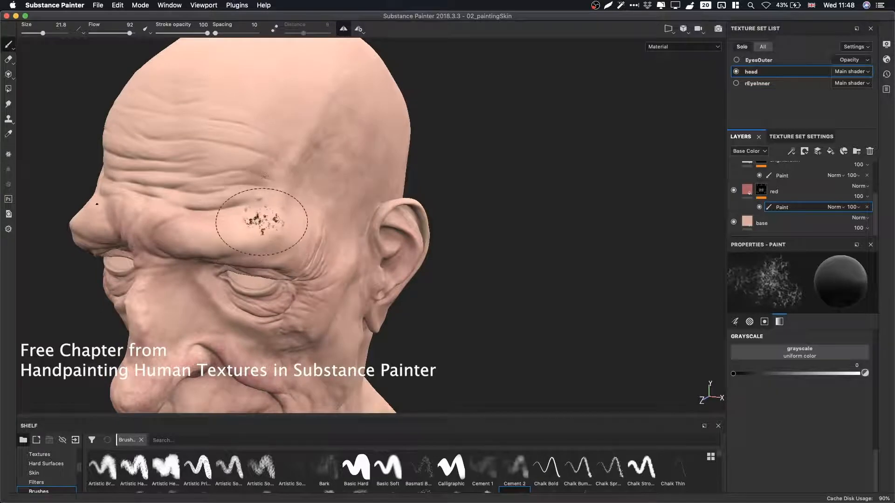
# Lower the brush flow to 39 and set the grayscale value back to 1.
pyautogui.press('x')
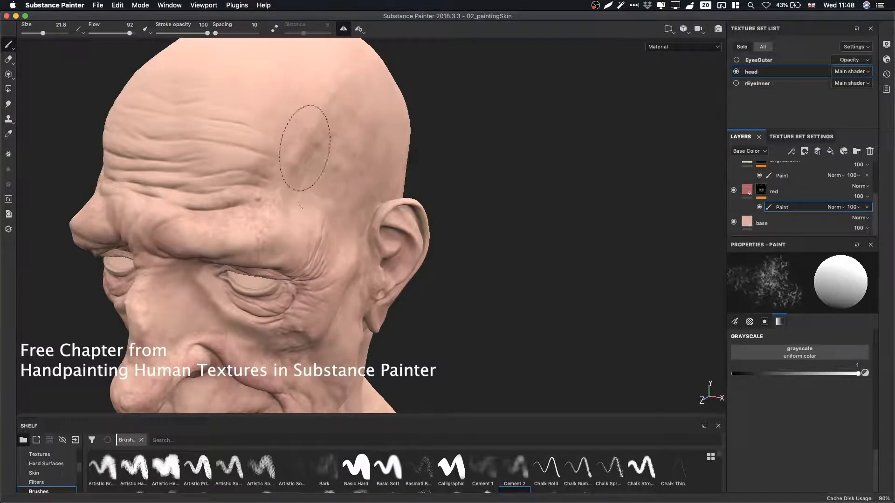
pyautogui.keyDown('ctrl'); pyautogui.moveTo(297, 225); pyautogui.dragTo(261, 224); pyautogui.keyUp('ctrl')
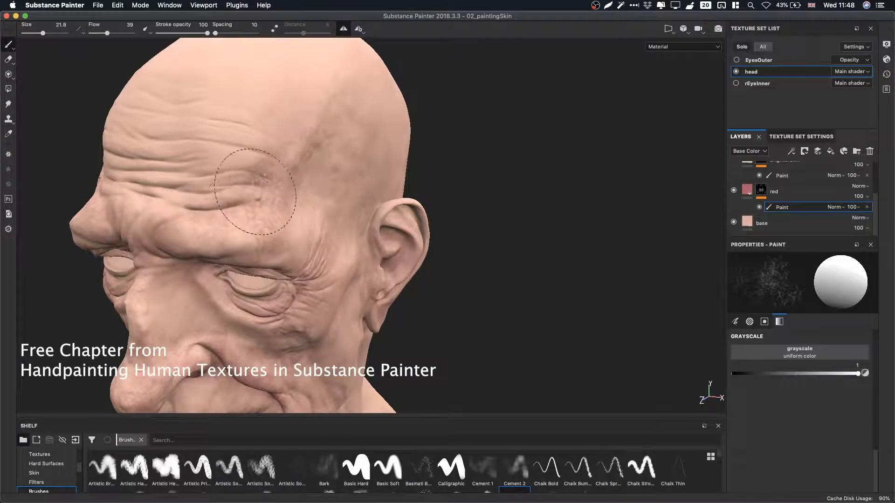
pyautogui.press('p')
pyautogui.click(282, 161)
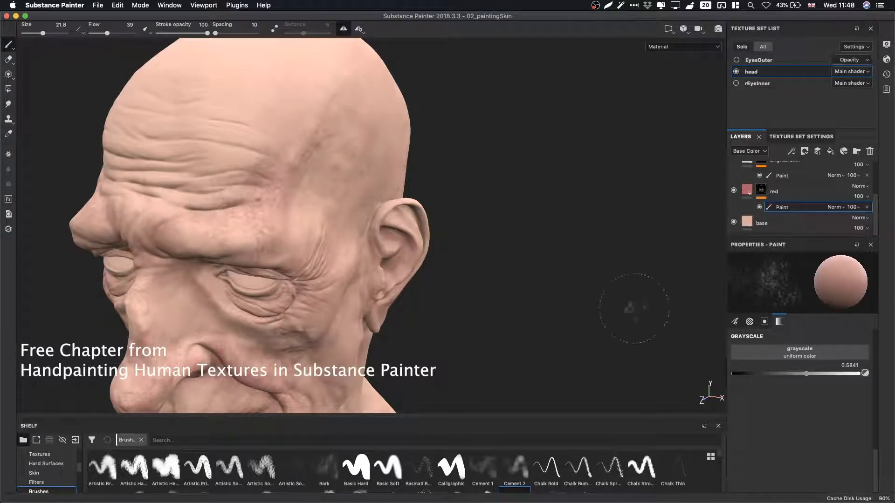
pyautogui.click(736, 373)
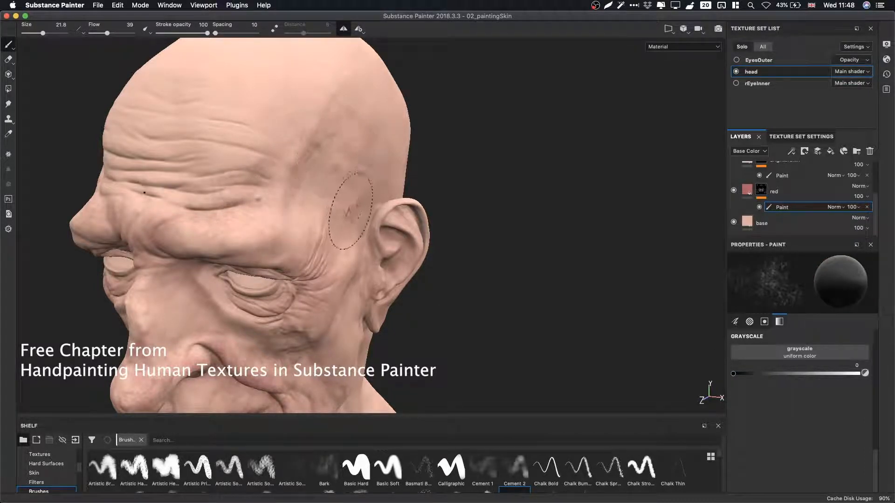
pyautogui.press('x')
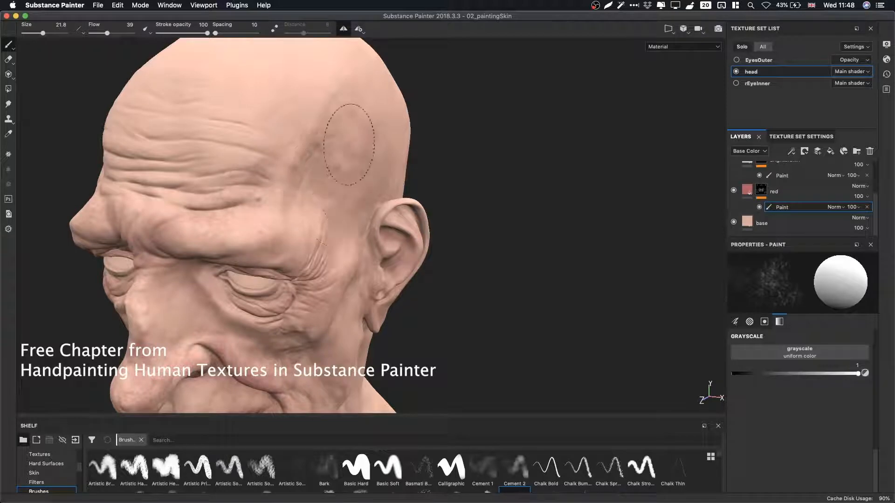
# Paint over the temple and upper ear area with the white value.
pyautogui.keyDown('alt'); pyautogui.moveTo(347, 240); pyautogui.dragTo(316, 163, button='middle'); pyautogui.keyUp('alt')
pyautogui.keyDown('alt'); pyautogui.moveTo(316, 164); pyautogui.dragTo(415, 200, button='right'); pyautogui.keyUp('alt')
pyautogui.moveTo(415, 199)
pyautogui.keyDown('alt'); pyautogui.mouseDown()
pyautogui.moveTo(348, 203)
pyautogui.moveTo(566, 262)
pyautogui.moveTo(438, 236)
pyautogui.moveTo(393, 191)
pyautogui.mouseUp(); pyautogui.keyUp('alt')
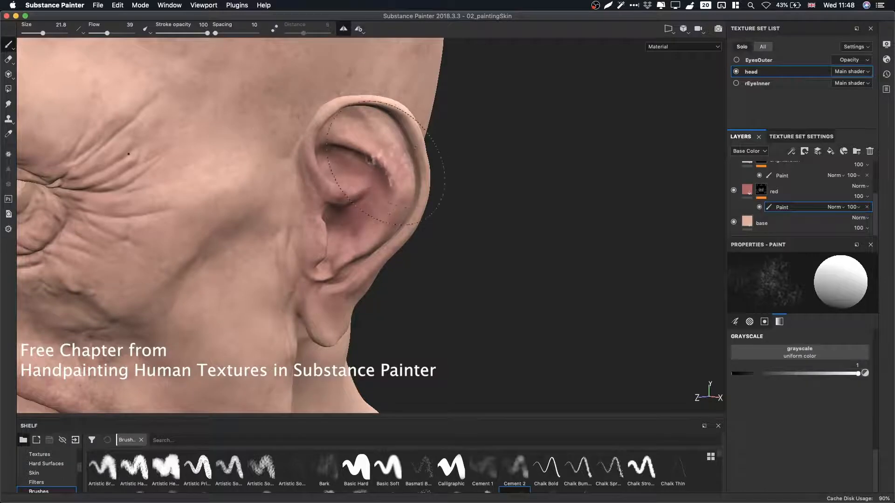
pyautogui.moveTo(330, 127)
pyautogui.keyDown('alt'); pyautogui.mouseDown()
pyautogui.moveTo(100, 166)
pyautogui.moveTo(396, 181)
pyautogui.mouseUp(); pyautogui.keyUp('alt')
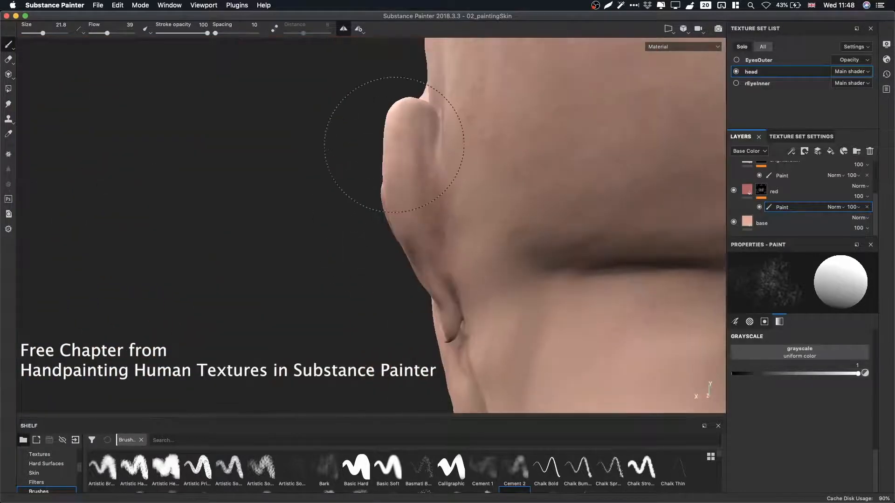
# Shrink the brush to size 10.44 and paint inside the ear bowl.
pyautogui.keyDown('ctrl'); pyautogui.moveTo(422, 189); pyautogui.dragTo(392, 180, button='right'); pyautogui.keyUp('ctrl')
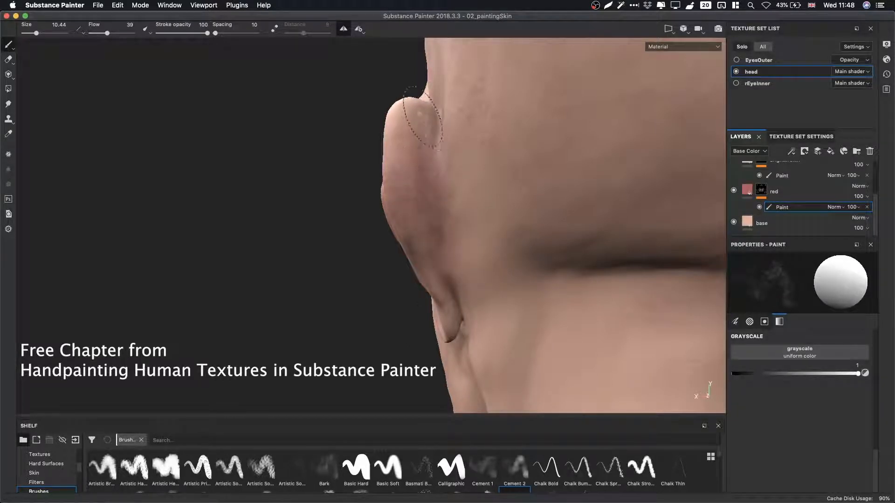
pyautogui.moveTo(421, 119)
pyautogui.keyDown('alt'); pyautogui.mouseDown()
pyautogui.moveTo(455, 194)
pyautogui.moveTo(413, 156)
pyautogui.moveTo(326, 168)
pyautogui.mouseUp(); pyautogui.keyUp('alt')
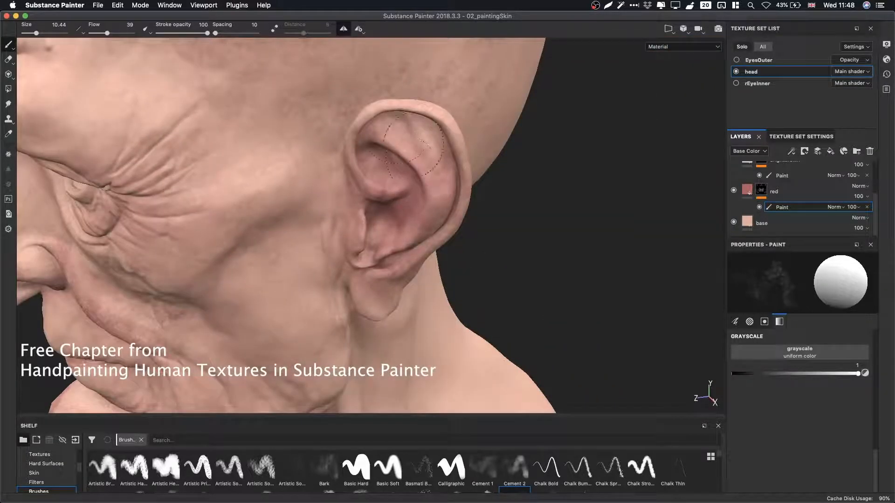
pyautogui.keyDown('alt'); pyautogui.moveTo(388, 161); pyautogui.dragTo(450, 105); pyautogui.keyUp('alt')
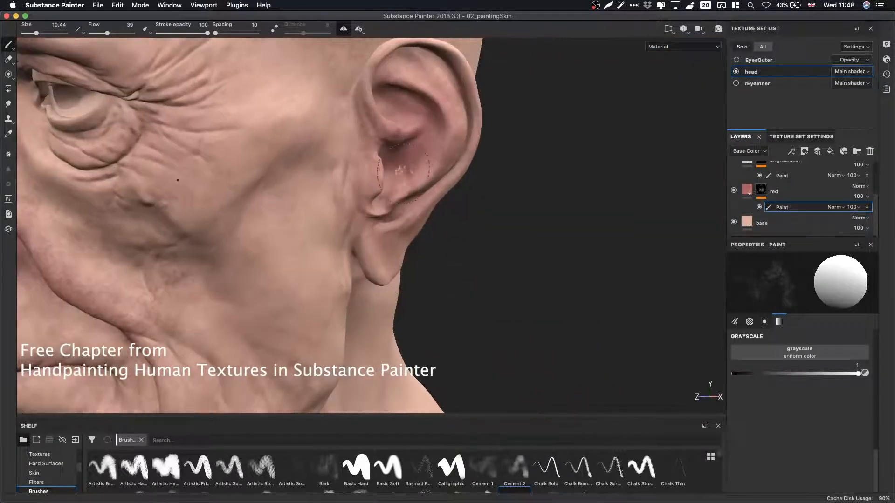
pyautogui.keyDown('alt'); pyautogui.moveTo(391, 171); pyautogui.dragTo(462, 127, button='middle'); pyautogui.keyUp('alt')
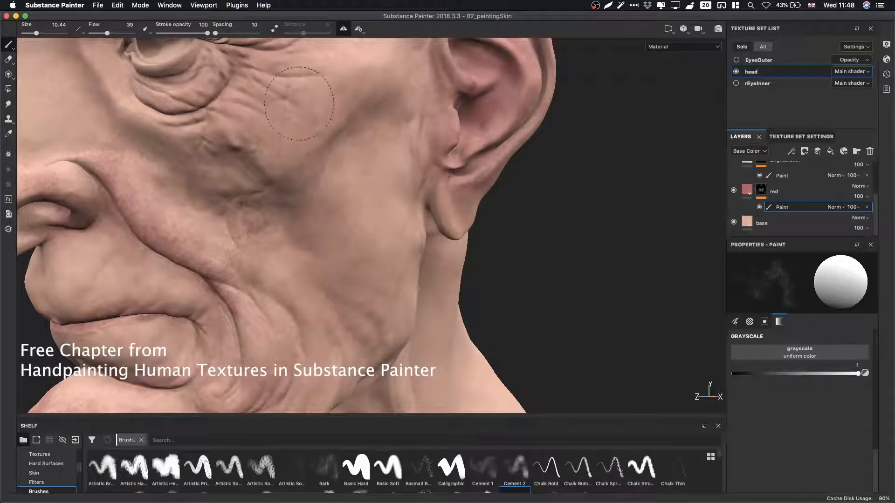
# Paint over the cheek between the nose and ear.
pyautogui.keyDown('alt'); pyautogui.moveTo(235, 192); pyautogui.dragTo(352, 164); pyautogui.keyUp('alt')
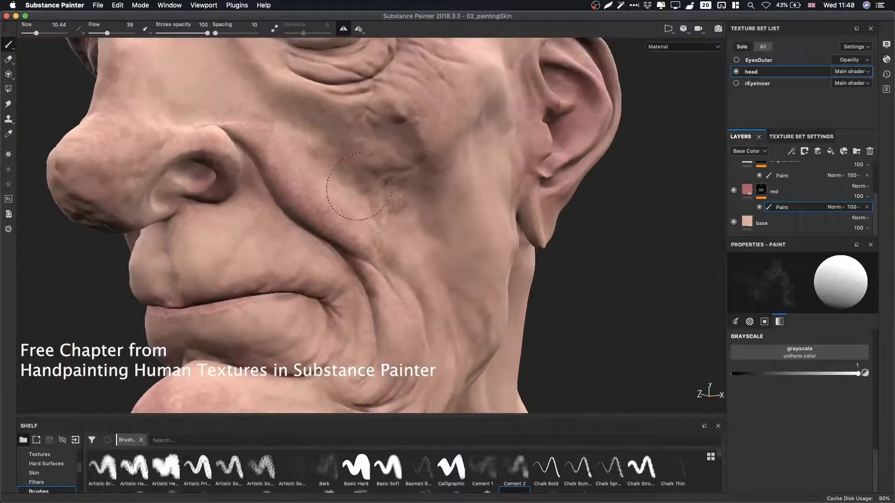
pyautogui.keyDown('shift'); pyautogui.moveTo(352, 165); pyautogui.dragTo(321, 175, button='right'); pyautogui.keyUp('shift')
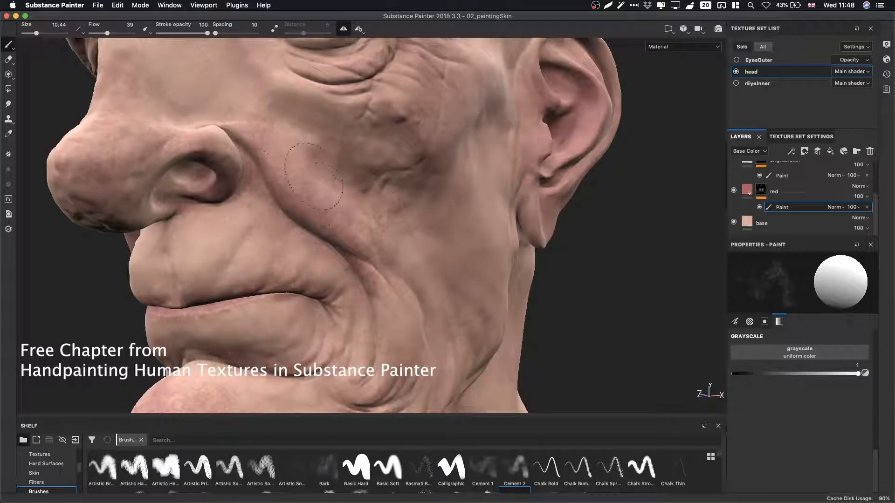
pyautogui.keyDown('alt'); pyautogui.moveTo(397, 258); pyautogui.dragTo(415, 184); pyautogui.keyUp('alt')
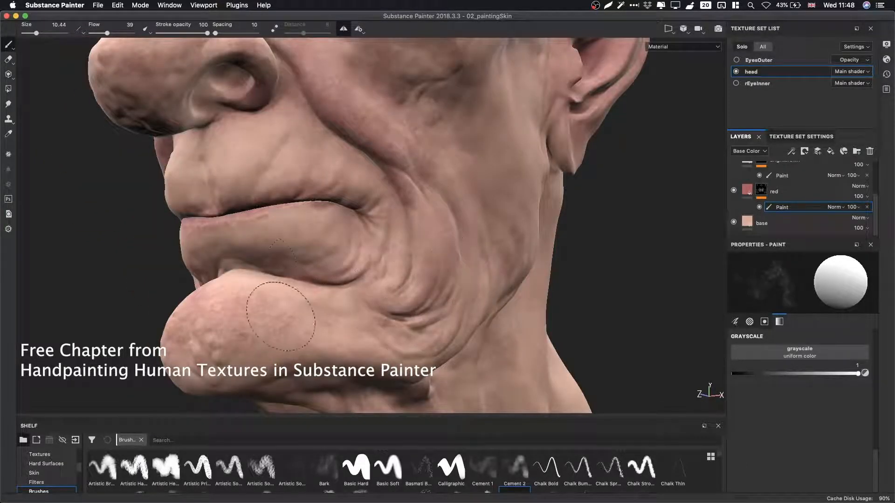
pyautogui.moveTo(280, 316)
pyautogui.keyDown('alt'); pyautogui.mouseDown()
pyautogui.moveTo(274, 270)
pyautogui.moveTo(402, 222)
pyautogui.moveTo(356, 225)
pyautogui.mouseUp(); pyautogui.keyUp('alt')
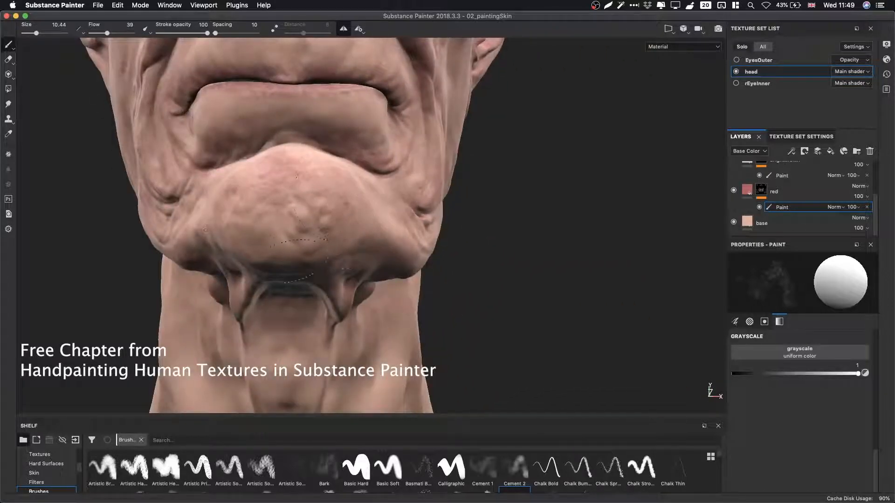
# Swap the grayscale value to 0 and paint under the lower lip.
pyautogui.keyDown('alt'); pyautogui.moveTo(226, 204); pyautogui.dragTo(410, 200); pyautogui.keyUp('alt')
pyautogui.press('x')
pyautogui.moveTo(355, 180)
pyautogui.mouseDown()
pyautogui.moveTo(374, 203)
pyautogui.moveTo(418, 206)
pyautogui.moveTo(305, 205)
pyautogui.mouseUp()
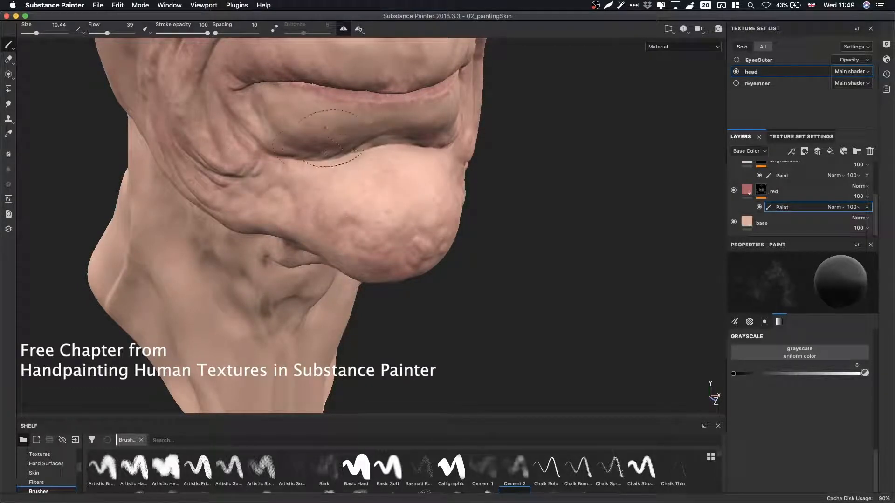
# Keep painting under the lower lip and across the cheek, alternating the grayscale value between 0 and 1.
pyautogui.keyDown('alt'); pyautogui.moveTo(314, 148); pyautogui.dragTo(351, 135); pyautogui.keyUp('alt')
pyautogui.press('x')
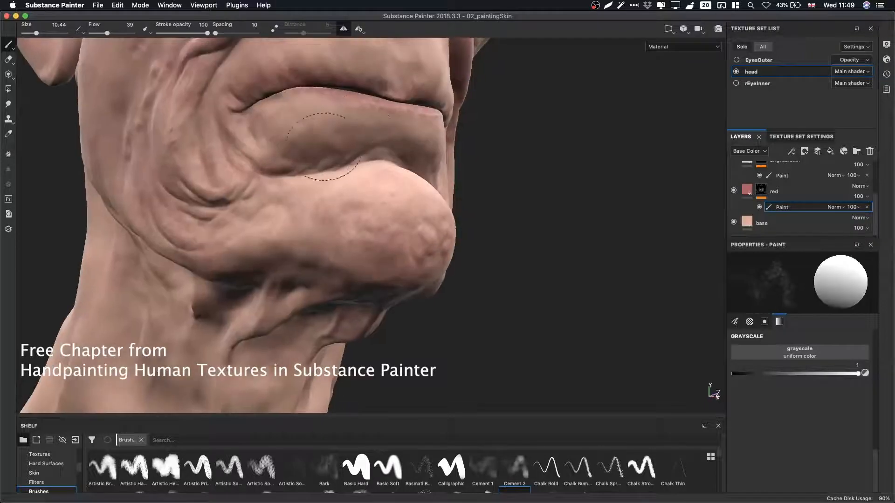
pyautogui.press('x')
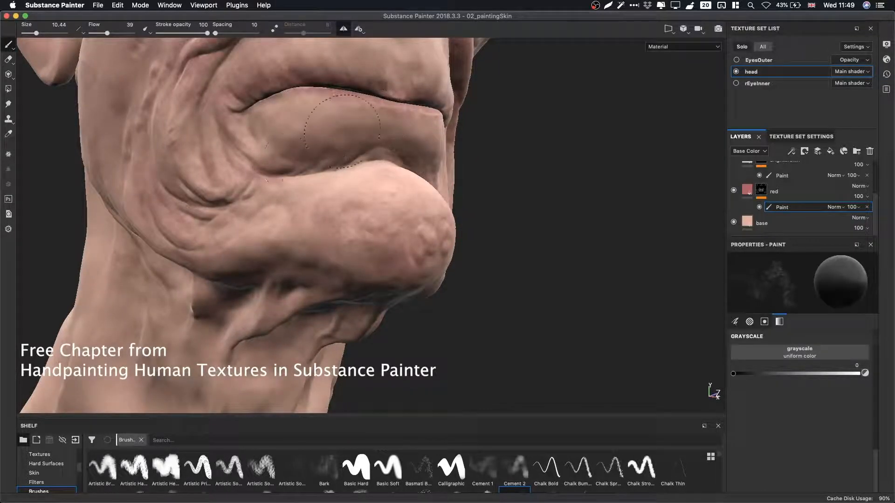
pyautogui.keyDown('alt'); pyautogui.moveTo(342, 130); pyautogui.dragTo(412, 198); pyautogui.keyUp('alt')
pyautogui.press('x')
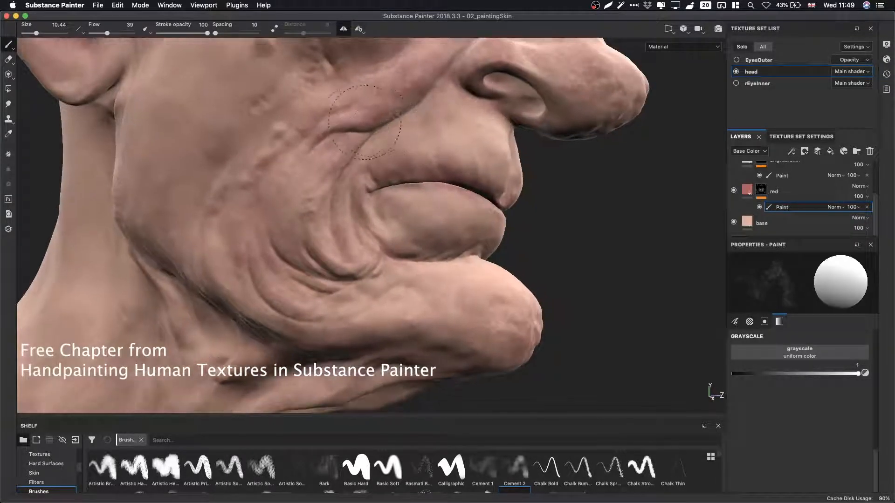
pyautogui.press('x')
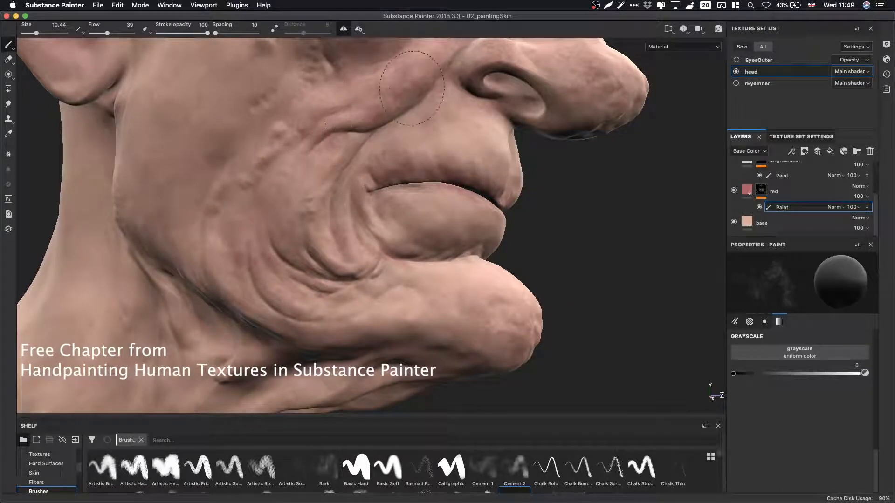
pyautogui.press('x')
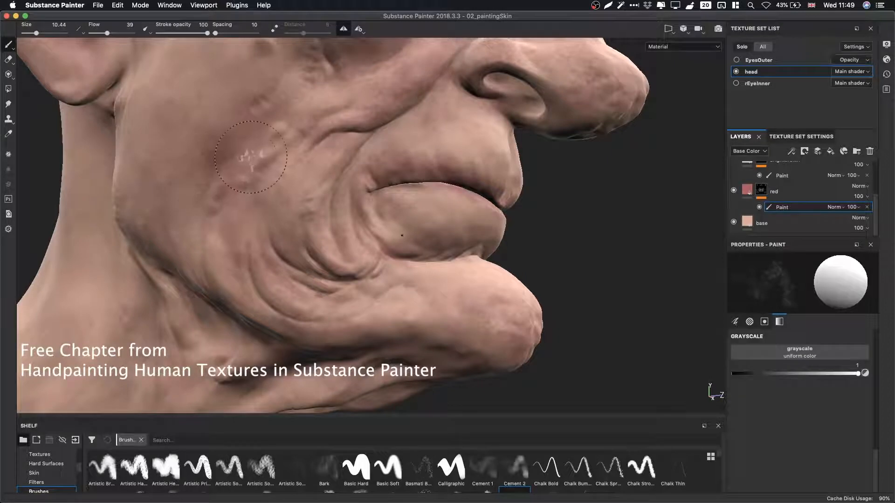
pyautogui.press('x')
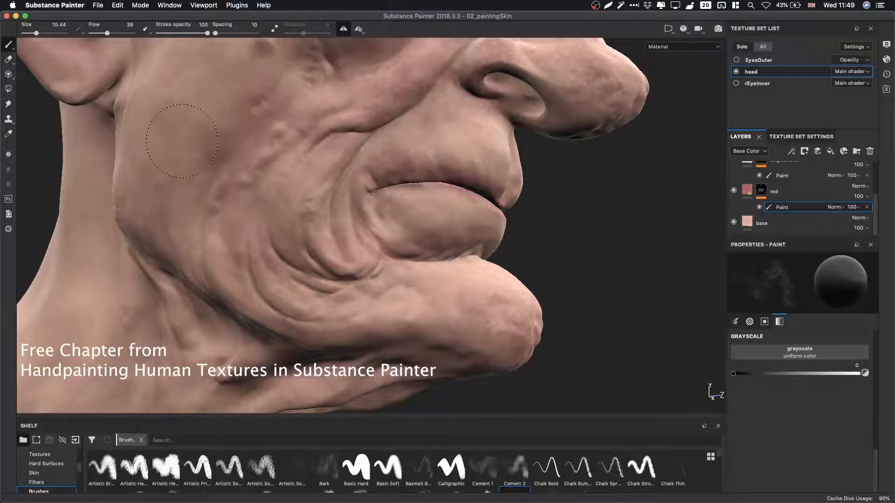
# Paint white over the cheek and jaw in front of the ear, and toggle the red layer to compare.
pyautogui.keyDown('alt'); pyautogui.moveTo(183, 171); pyautogui.dragTo(408, 213); pyautogui.keyUp('alt')
pyautogui.press('x')
pyautogui.moveTo(256, 186)
pyautogui.keyDown('alt'); pyautogui.mouseDown()
pyautogui.moveTo(261, 158)
pyautogui.moveTo(256, 169)
pyautogui.mouseUp(); pyautogui.keyUp('alt')
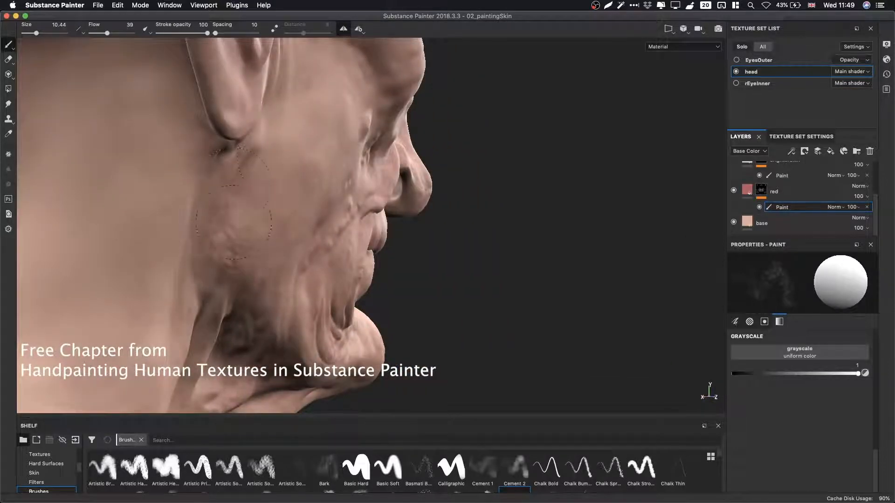
pyautogui.keyDown('alt'); pyautogui.moveTo(254, 143); pyautogui.dragTo(303, 233); pyautogui.keyUp('alt')
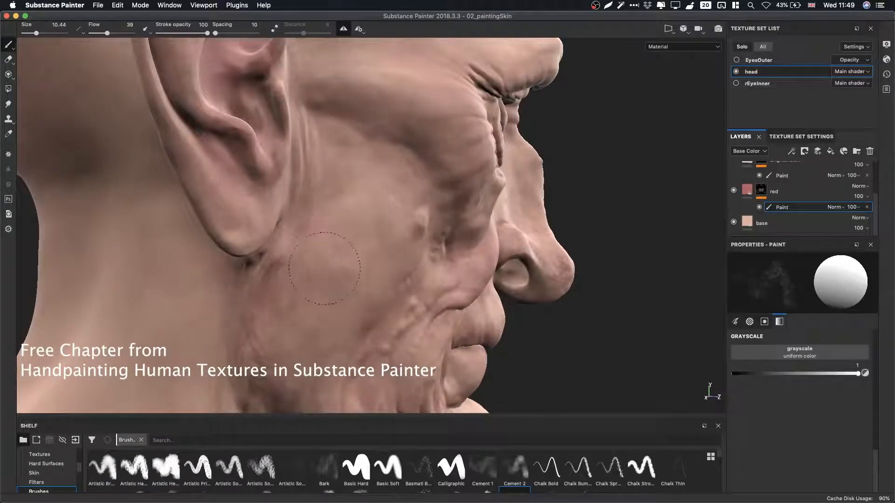
pyautogui.keyDown('alt'); pyautogui.moveTo(438, 222); pyautogui.dragTo(373, 219, button='right'); pyautogui.keyUp('alt')
pyautogui.keyDown('alt'); pyautogui.moveTo(354, 231); pyautogui.dragTo(215, 219); pyautogui.keyUp('alt')
pyautogui.keyDown('alt'); pyautogui.moveTo(429, 243); pyautogui.dragTo(347, 255); pyautogui.keyUp('alt')
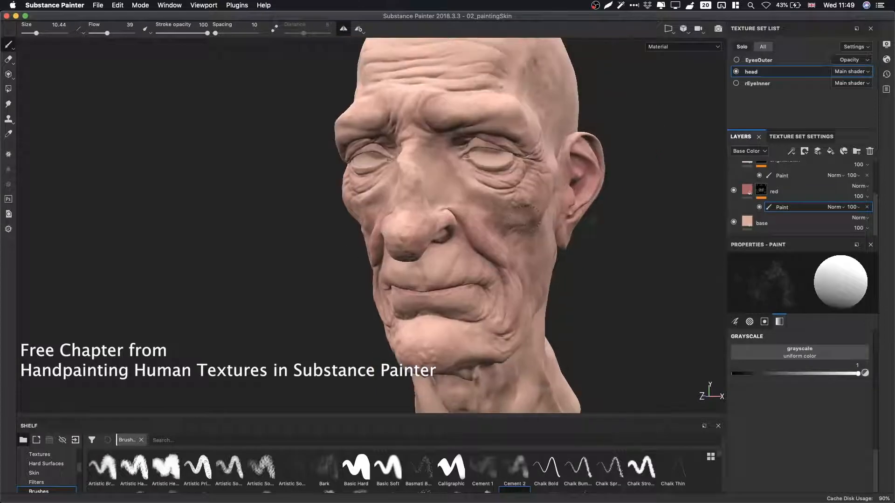
pyautogui.click(734, 190)
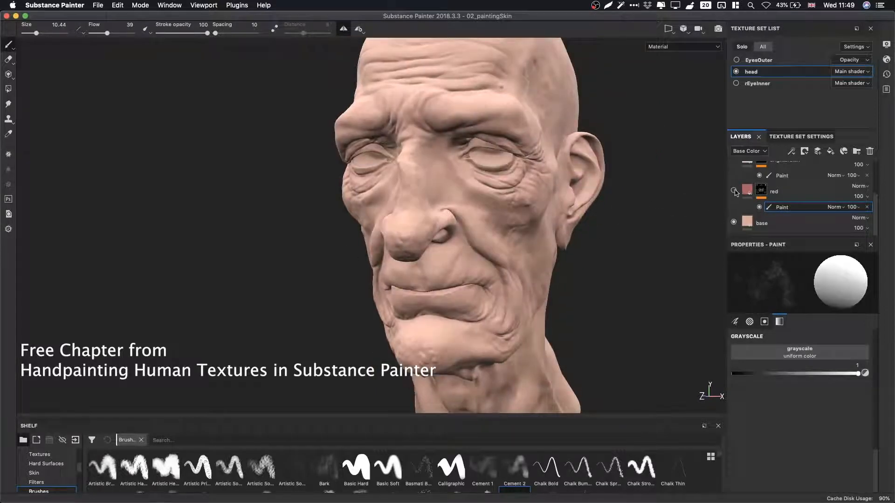
pyautogui.keyDown('alt'); pyautogui.moveTo(466, 205); pyautogui.dragTo(839, 223, button='right'); pyautogui.keyUp('alt')
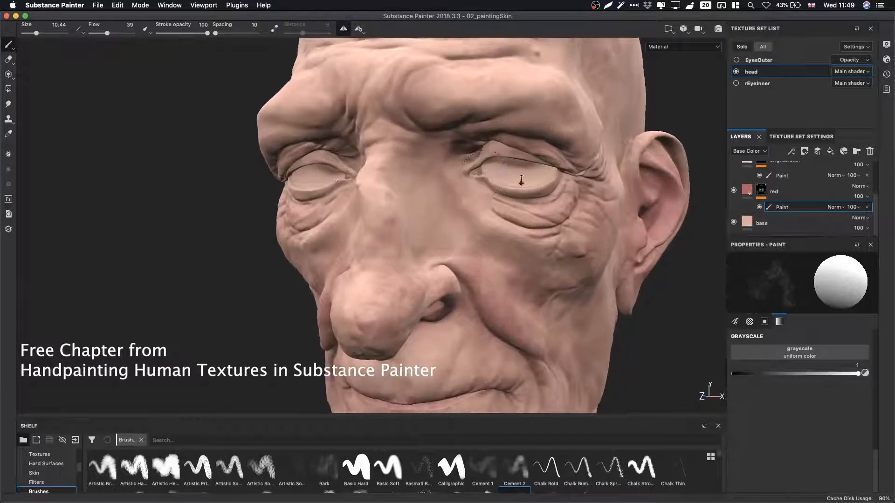
# Paint red variation around the nostril and along the lower eyelid.
pyautogui.keyDown('alt'); pyautogui.moveTo(522, 182); pyautogui.dragTo(718, 196, button='right'); pyautogui.keyUp('alt')
pyautogui.moveTo(341, 238)
pyautogui.mouseDown()
pyautogui.moveTo(309, 210)
pyautogui.moveTo(333, 149)
pyautogui.moveTo(342, 288)
pyautogui.mouseUp()
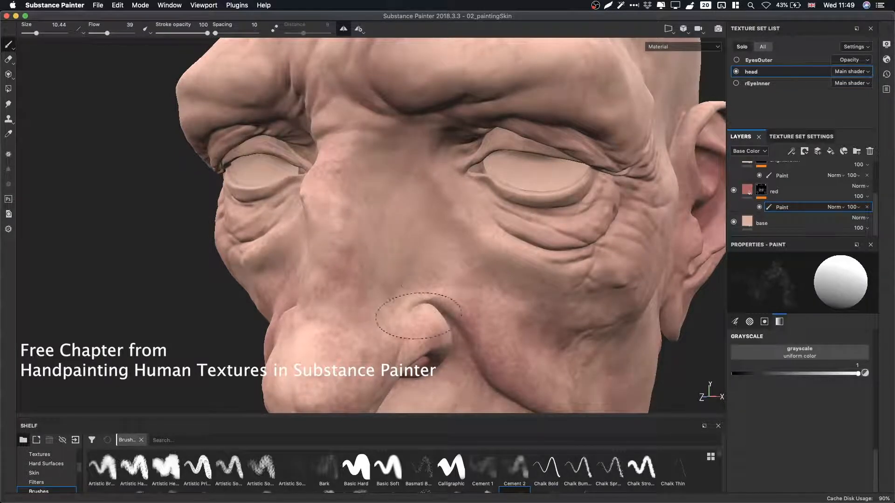
pyautogui.moveTo(413, 345)
pyautogui.keyDown('alt'); pyautogui.mouseDown()
pyautogui.moveTo(344, 312)
pyautogui.moveTo(436, 299)
pyautogui.mouseUp(); pyautogui.keyUp('alt')
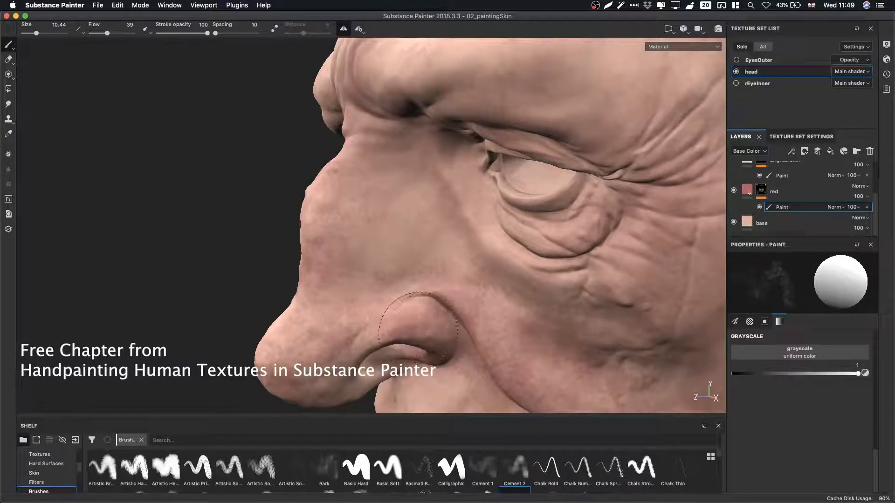
pyautogui.keyDown('alt'); pyautogui.moveTo(443, 276); pyautogui.dragTo(550, 289); pyautogui.keyUp('alt')
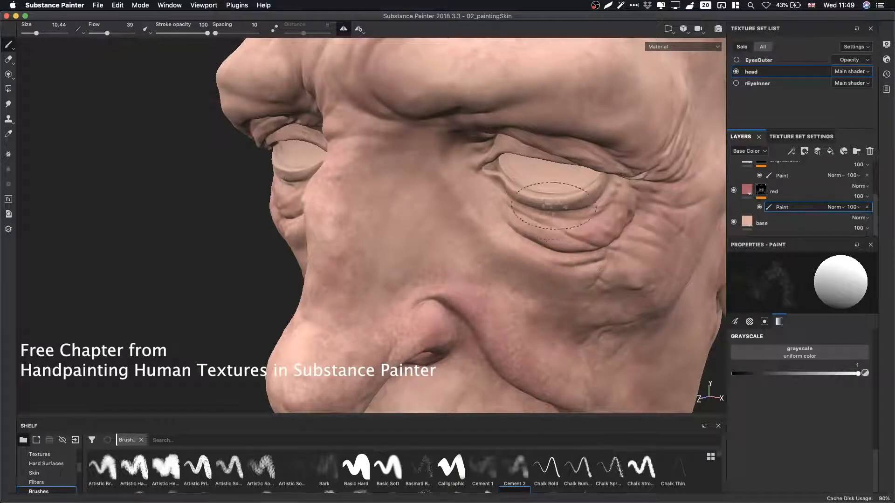
pyautogui.moveTo(478, 198)
pyautogui.keyDown('alt'); pyautogui.mouseDown()
pyautogui.moveTo(513, 191)
pyautogui.moveTo(487, 186)
pyautogui.mouseUp(); pyautogui.keyUp('alt')
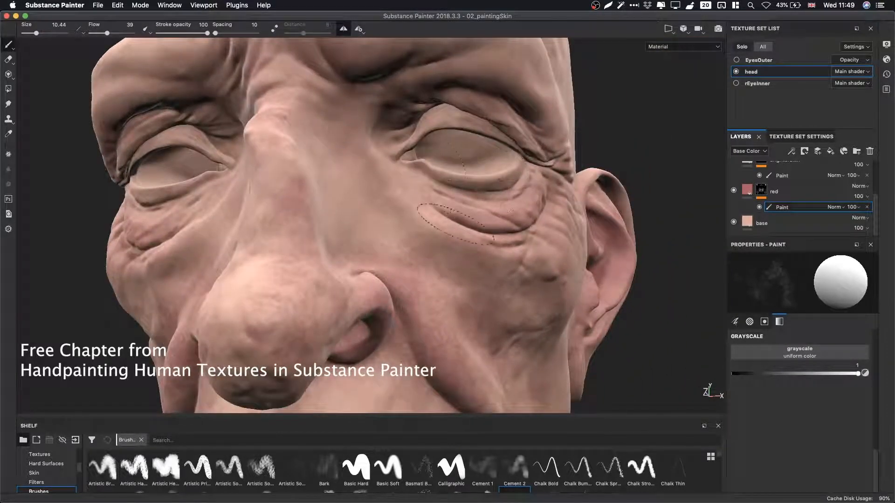
pyautogui.moveTo(404, 177)
pyautogui.keyDown('alt'); pyautogui.mouseDown()
pyautogui.moveTo(420, 140)
pyautogui.moveTo(422, 187)
pyautogui.moveTo(443, 250)
pyautogui.mouseUp(); pyautogui.keyUp('alt')
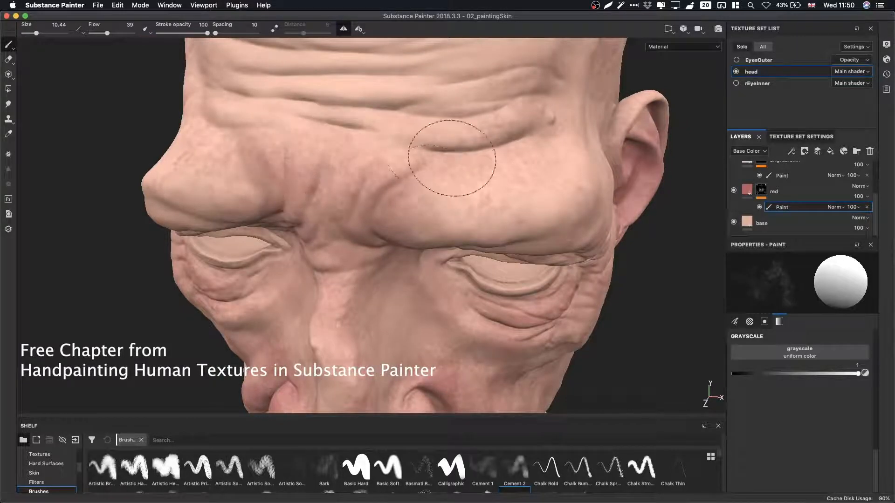
# Alternate the grayscale value between 0 and 1 while painting between the eyebrows and over the brow.
pyautogui.press('x')
pyautogui.moveTo(431, 176)
pyautogui.mouseDown()
pyautogui.moveTo(365, 189)
pyautogui.moveTo(347, 155)
pyautogui.moveTo(375, 151)
pyautogui.moveTo(398, 212)
pyautogui.mouseUp()
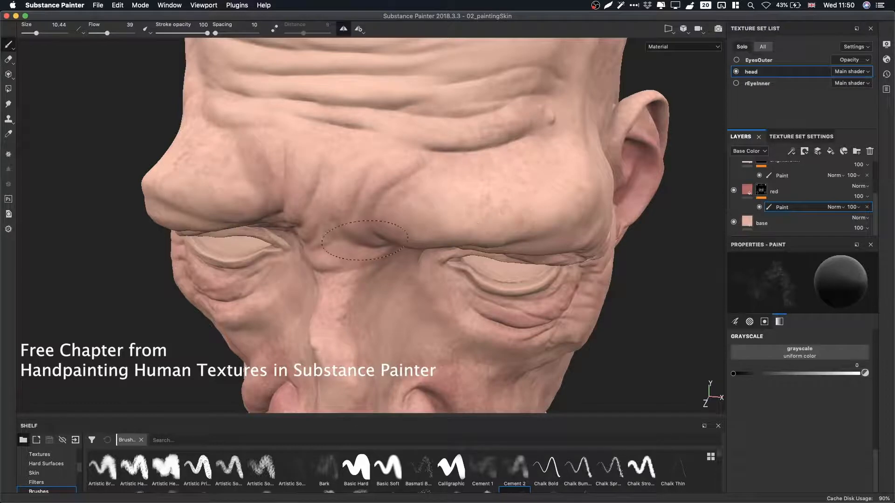
pyautogui.press('x')
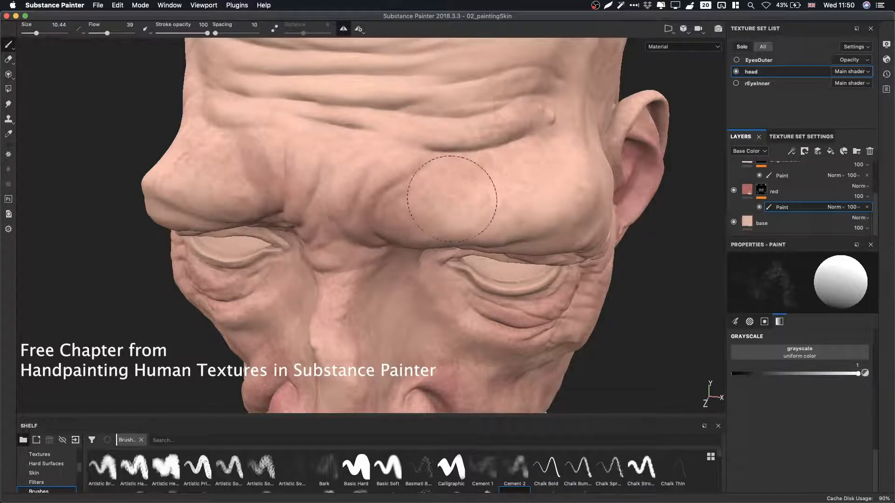
pyautogui.press('x')
pyautogui.moveTo(482, 175)
pyautogui.mouseDown()
pyautogui.moveTo(435, 154)
pyautogui.moveTo(328, 234)
pyautogui.moveTo(332, 223)
pyautogui.mouseUp()
pyautogui.moveTo(383, 198)
pyautogui.keyDown('alt'); pyautogui.mouseDown()
pyautogui.moveTo(468, 154)
pyautogui.moveTo(518, 149)
pyautogui.mouseUp(); pyautogui.keyUp('alt')
pyautogui.moveTo(335, 210)
pyautogui.mouseDown()
pyautogui.moveTo(295, 240)
pyautogui.moveTo(286, 209)
pyautogui.moveTo(252, 190)
pyautogui.moveTo(339, 204)
pyautogui.mouseUp()
# Reset the grayscale value to 0, swap to 1, and paint over the brow ridge and forehead.
pyautogui.press('p')
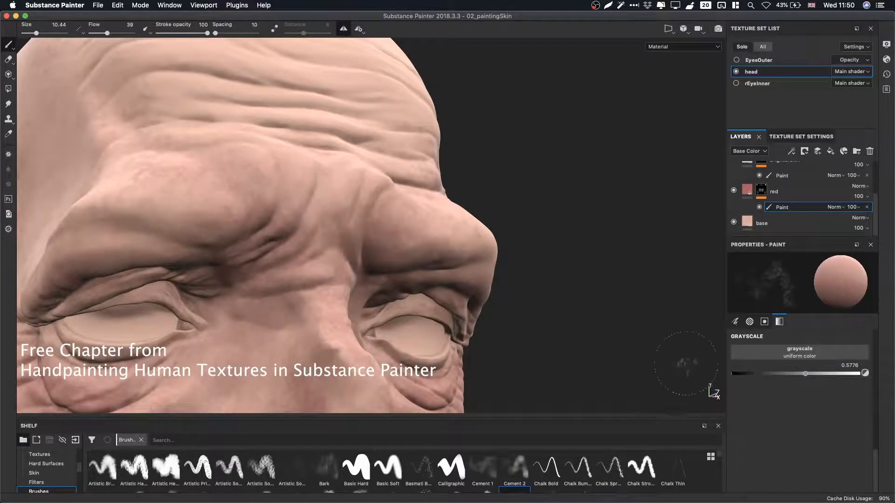
pyautogui.click(734, 373)
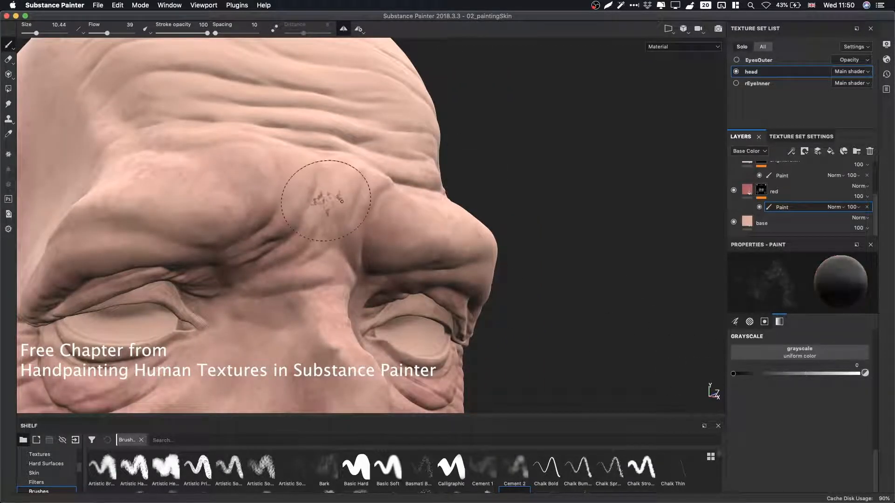
pyautogui.press('x')
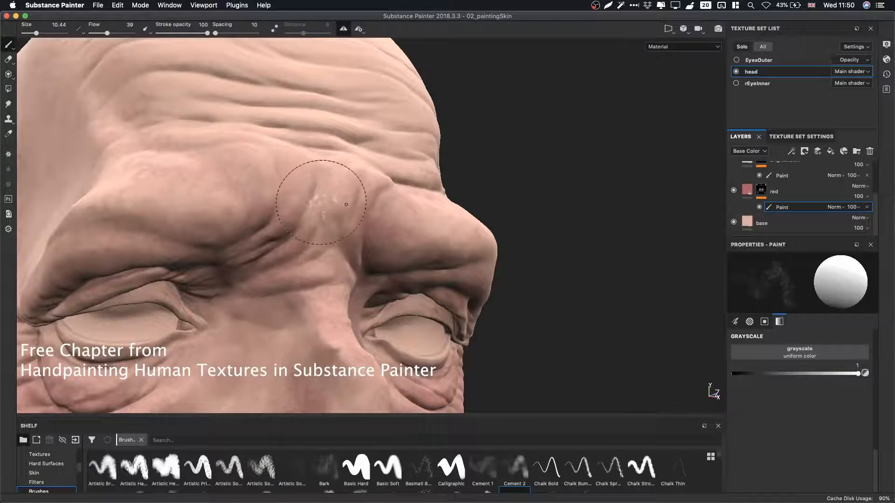
pyautogui.moveTo(358, 211)
pyautogui.keyDown('alt'); pyautogui.mouseDown()
pyautogui.moveTo(313, 210)
pyautogui.moveTo(347, 232)
pyautogui.moveTo(416, 222)
pyautogui.moveTo(380, 271)
pyautogui.moveTo(466, 243)
pyautogui.mouseUp(); pyautogui.keyUp('alt')
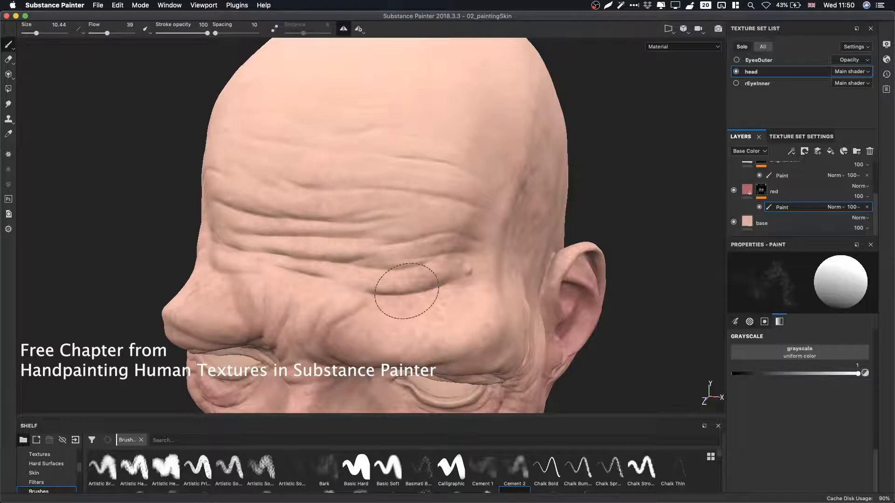
pyautogui.keyDown('alt'); pyautogui.moveTo(424, 275); pyautogui.dragTo(425, 208, button='middle'); pyautogui.keyUp('alt')
pyautogui.keyDown('alt'); pyautogui.moveTo(425, 208); pyautogui.dragTo(424, 187); pyautogui.keyUp('alt')
# Shrink the brush to size 4.99 and paint around the eye socket and lower lid.
pyautogui.keyDown('alt'); pyautogui.moveTo(555, 219); pyautogui.dragTo(677, 251, button='right'); pyautogui.keyUp('alt')
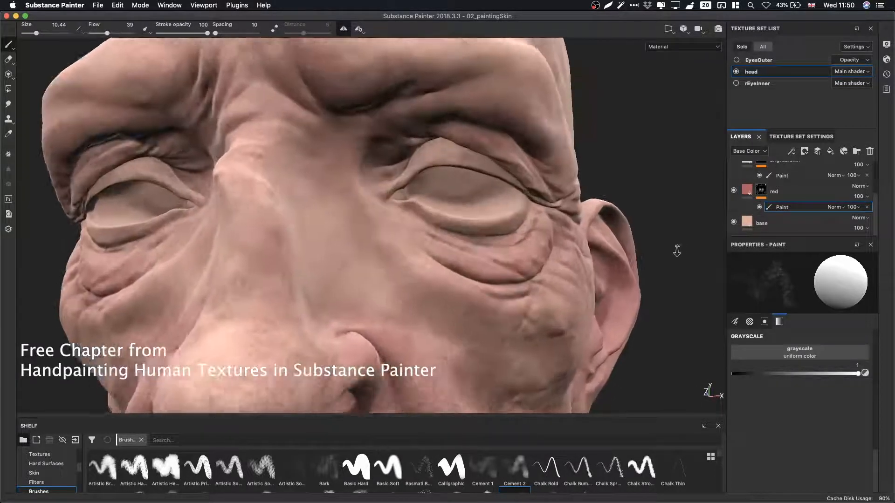
pyautogui.moveTo(471, 215)
pyautogui.keyDown('alt'); pyautogui.mouseDown(button='middle')
pyautogui.moveTo(445, 188)
pyautogui.moveTo(422, 186)
pyautogui.mouseUp(button='middle'); pyautogui.keyUp('alt')
pyautogui.keyDown('alt'); pyautogui.moveTo(421, 187); pyautogui.dragTo(502, 202, button='right'); pyautogui.keyUp('alt')
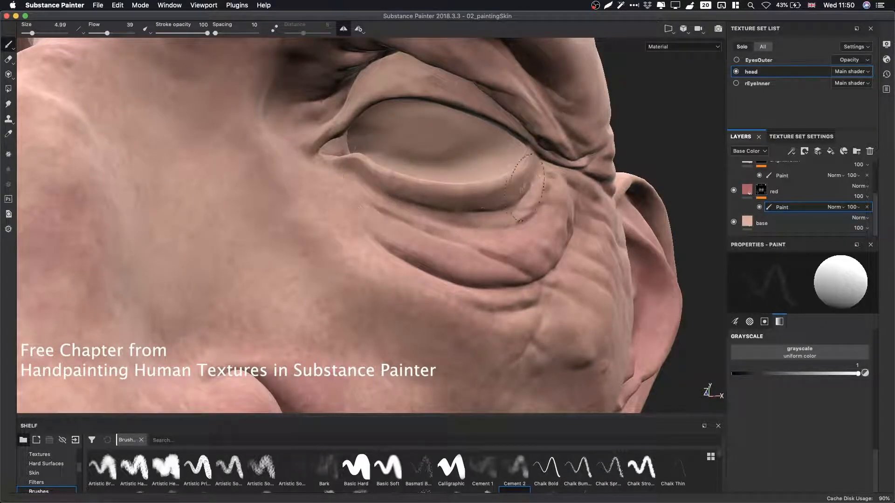
pyautogui.moveTo(525, 186)
pyautogui.keyDown('alt'); pyautogui.mouseDown()
pyautogui.moveTo(386, 232)
pyautogui.moveTo(455, 184)
pyautogui.mouseUp(); pyautogui.keyUp('alt')
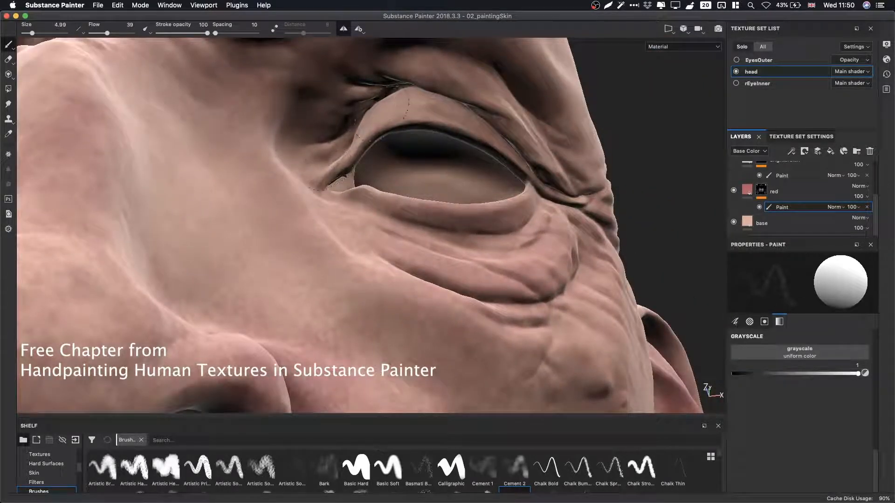
pyautogui.keyDown('alt'); pyautogui.moveTo(512, 171); pyautogui.dragTo(508, 192); pyautogui.keyUp('alt')
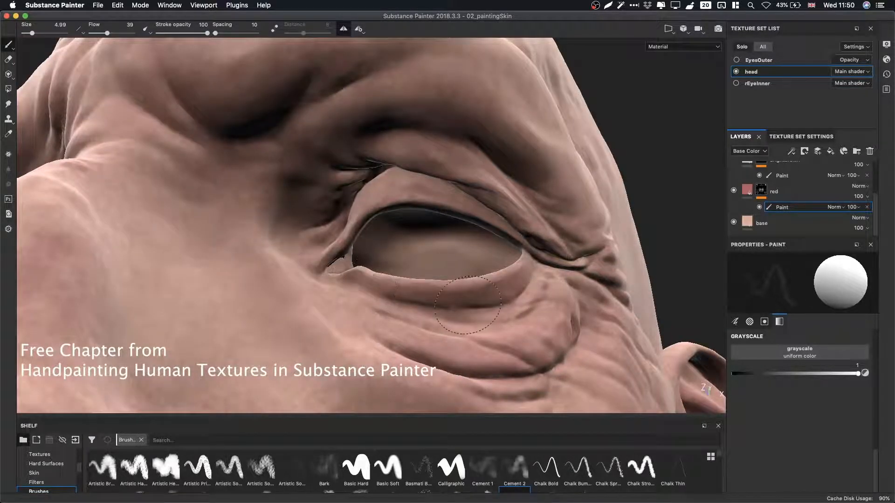
pyautogui.keyDown('alt'); pyautogui.moveTo(389, 296); pyautogui.dragTo(337, 263); pyautogui.keyUp('alt')
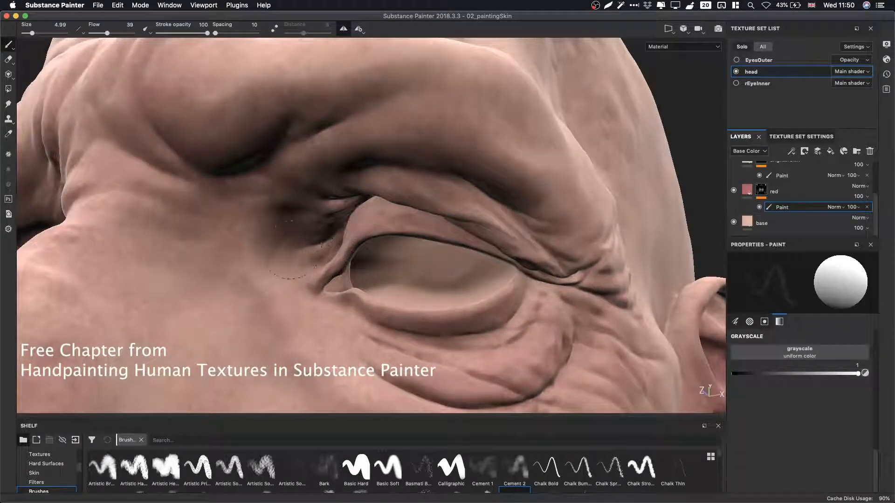
pyautogui.keyDown('alt'); pyautogui.moveTo(302, 259); pyautogui.dragTo(350, 189, button='middle'); pyautogui.keyUp('alt')
pyautogui.keyDown('alt'); pyautogui.moveTo(349, 189); pyautogui.dragTo(345, 166); pyautogui.keyUp('alt')
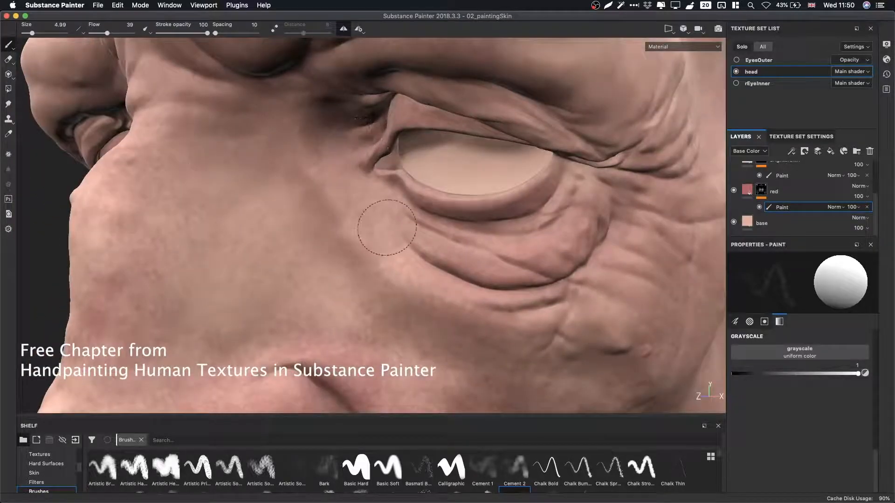
pyautogui.keyDown('alt'); pyautogui.moveTo(387, 227); pyautogui.dragTo(385, 222, button='middle'); pyautogui.keyUp('alt')
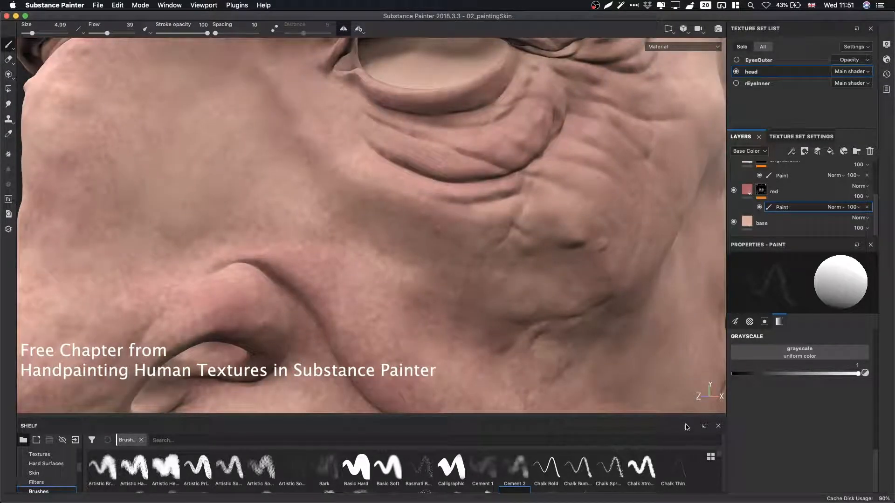
# Switch to the Dirt Spots brush and dab spotted variation over the cheek and around the eye, alternating values.
pyautogui.moveTo(681, 418); pyautogui.dragTo(685, 400)
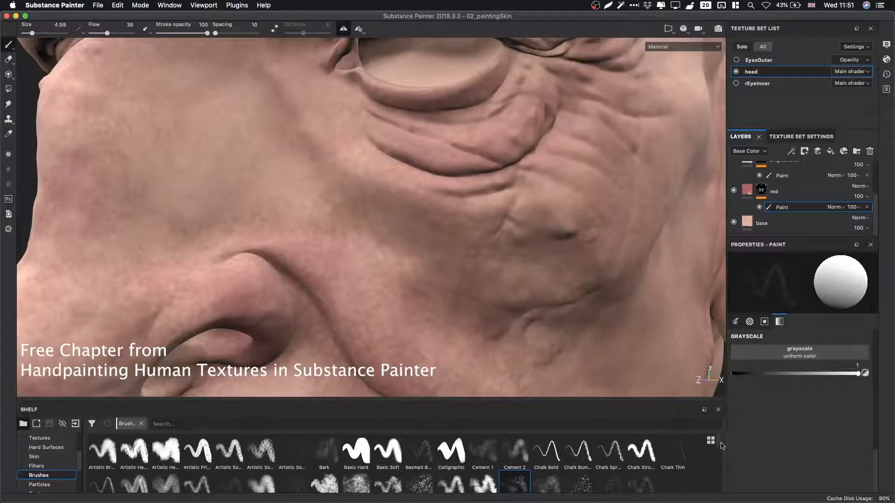
pyautogui.scroll(-1, 720, 450)
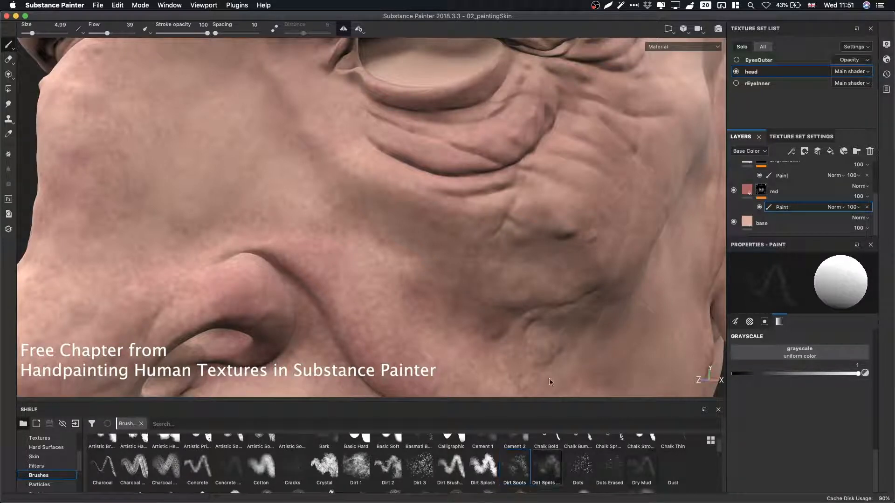
pyautogui.click(546, 466)
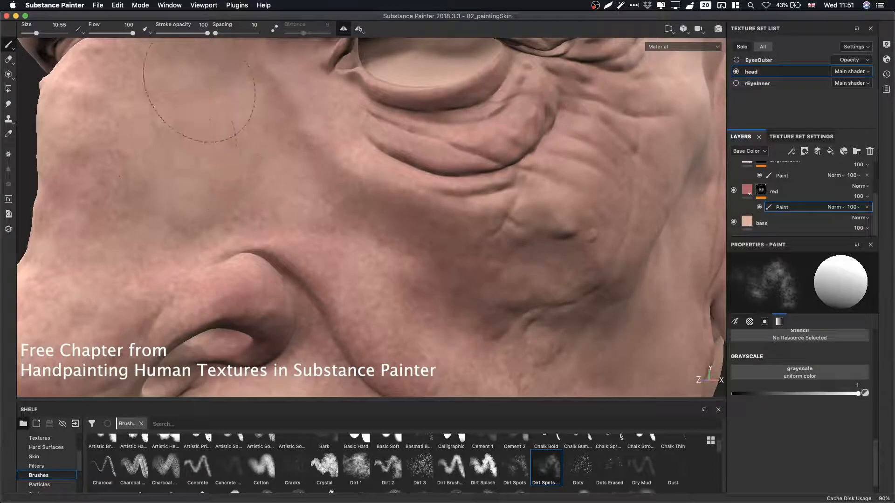
pyautogui.moveTo(205, 157); pyautogui.dragTo(218, 164)
pyautogui.press('x')
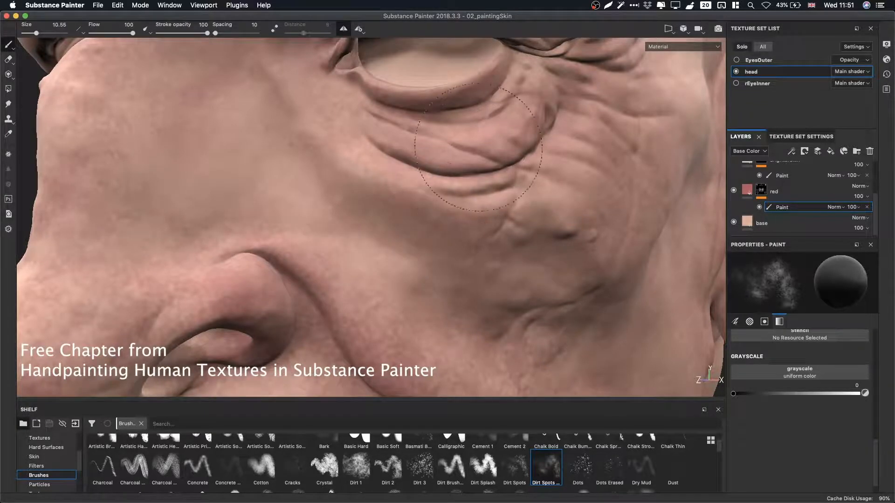
pyautogui.moveTo(555, 201)
pyautogui.keyDown('alt'); pyautogui.mouseDown(button='middle')
pyautogui.moveTo(511, 320)
pyautogui.moveTo(523, 391)
pyautogui.mouseUp(button='middle'); pyautogui.keyUp('alt')
pyautogui.moveTo(513, 242)
pyautogui.keyDown('alt'); pyautogui.mouseDown()
pyautogui.moveTo(554, 200)
pyautogui.moveTo(566, 154)
pyautogui.mouseUp(); pyautogui.keyUp('alt')
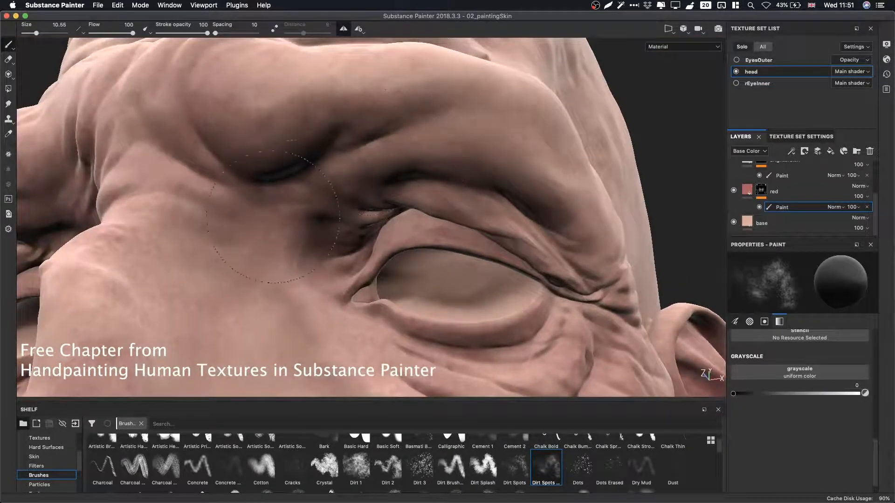
pyautogui.keyDown('alt'); pyautogui.moveTo(198, 193); pyautogui.dragTo(473, 165); pyautogui.keyUp('alt')
pyautogui.press('x')
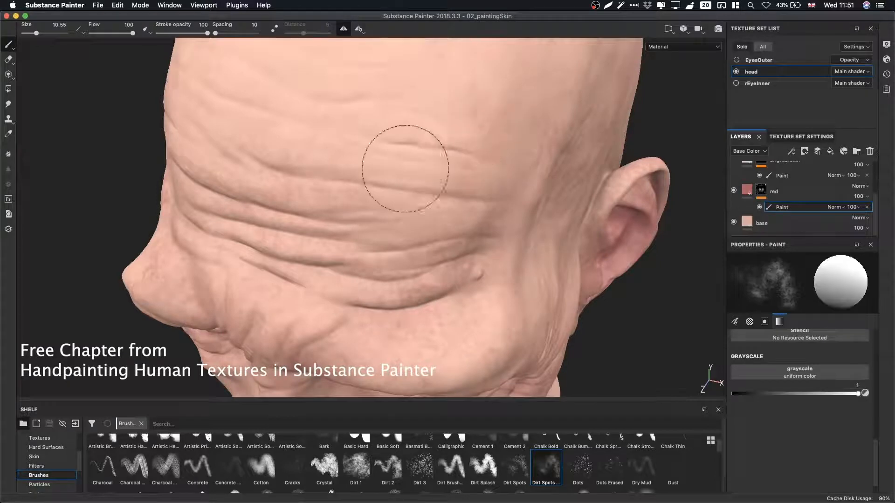
pyautogui.press('x')
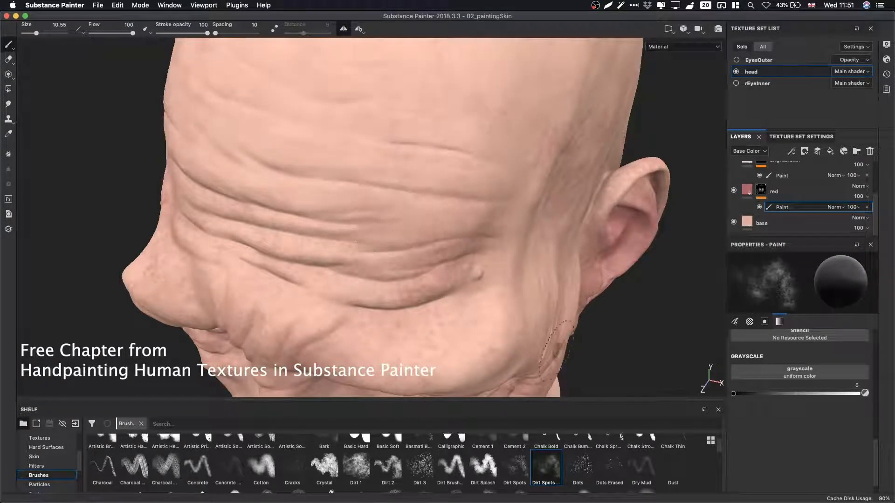
# Paint Dirt Spots variation on the red layer over the side of the head, the cheek beside the nose and around the mouth.
pyautogui.keyDown('alt'); pyautogui.moveTo(476, 156); pyautogui.dragTo(509, 227); pyautogui.keyUp('alt')
pyautogui.keyDown('alt'); pyautogui.moveTo(508, 227); pyautogui.dragTo(420, 256, button='right'); pyautogui.keyUp('alt')
pyautogui.keyDown('alt'); pyautogui.moveTo(422, 256); pyautogui.dragTo(417, 186, button='middle'); pyautogui.keyUp('alt')
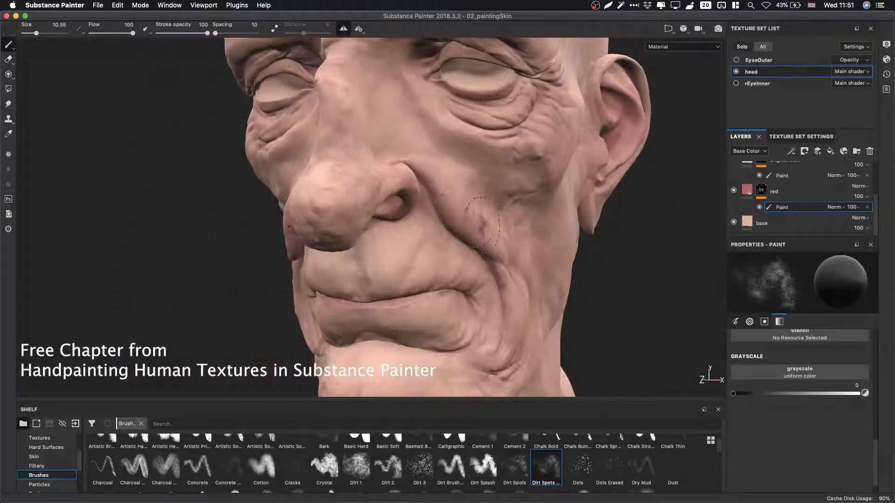
pyautogui.keyDown('alt'); pyautogui.moveTo(445, 275); pyautogui.dragTo(450, 221, button='middle'); pyautogui.keyUp('alt')
pyautogui.keyDown('alt'); pyautogui.moveTo(450, 222); pyautogui.dragTo(608, 244, button='right'); pyautogui.keyUp('alt')
pyautogui.keyDown('alt'); pyautogui.moveTo(508, 268); pyautogui.dragTo(549, 275, button='right'); pyautogui.keyUp('alt')
pyautogui.keyDown('alt'); pyautogui.moveTo(550, 276); pyautogui.dragTo(552, 228, button='middle'); pyautogui.keyUp('alt')
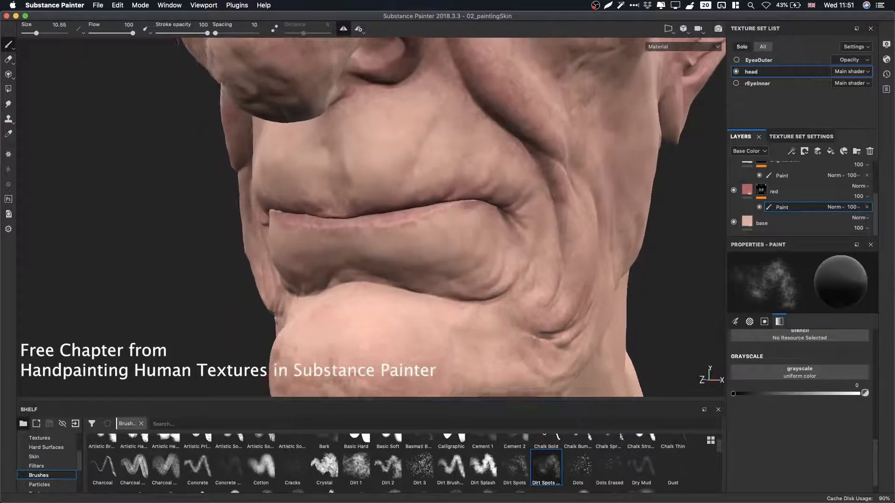
pyautogui.keyDown('alt'); pyautogui.moveTo(513, 219); pyautogui.dragTo(545, 224, button='right'); pyautogui.keyUp('alt')
pyautogui.keyDown('alt'); pyautogui.moveTo(452, 179); pyautogui.dragTo(457, 205); pyautogui.keyUp('alt')
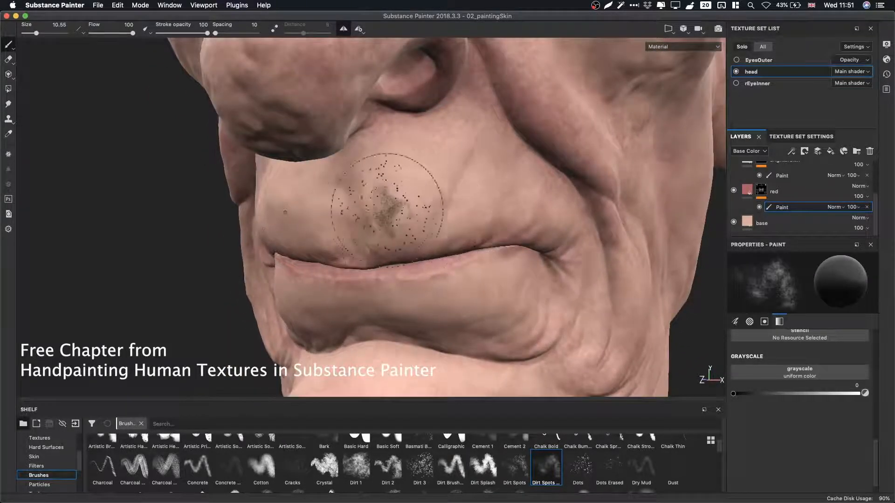
# Swap the grayscale value and paint spotted variation around the lips and mouth corner at flow 61.
pyautogui.press('x')
pyautogui.moveTo(391, 224); pyautogui.dragTo(412, 236)
pyautogui.keyDown('alt'); pyautogui.moveTo(482, 297); pyautogui.dragTo(479, 156, button='middle'); pyautogui.keyUp('alt')
pyautogui.keyDown('alt'); pyautogui.moveTo(498, 224); pyautogui.dragTo(505, 205); pyautogui.keyUp('alt')
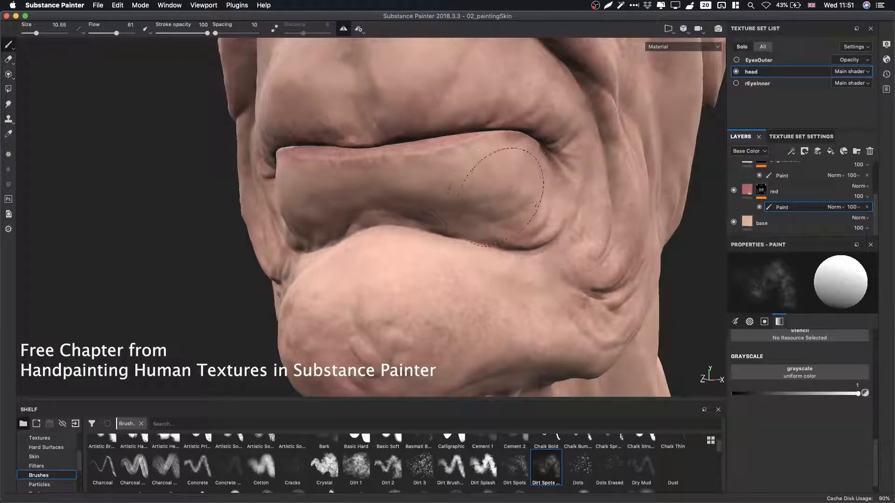
pyautogui.moveTo(597, 228)
pyautogui.keyDown('alt'); pyautogui.mouseDown()
pyautogui.moveTo(714, 263)
pyautogui.moveTo(455, 176)
pyautogui.moveTo(478, 297)
pyautogui.mouseUp(); pyautogui.keyUp('alt')
# Try the Dirt Brush and Dirt Splash brushes, then pick Dirt Spots at size 12.75 and dab the cheek.
pyautogui.click(451, 466)
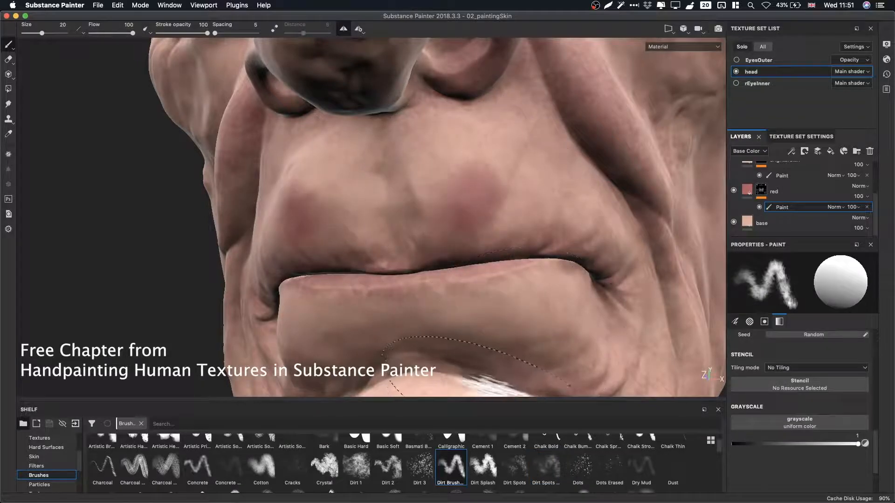
pyautogui.click(483, 466)
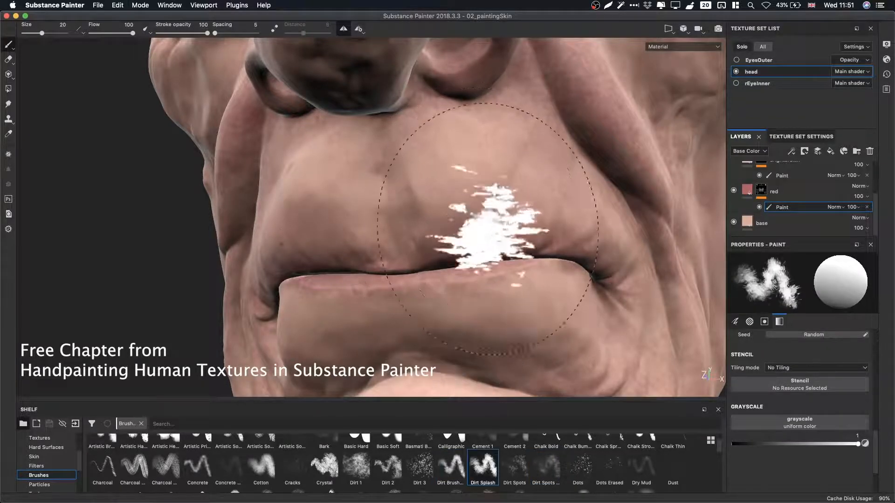
pyautogui.click(514, 466)
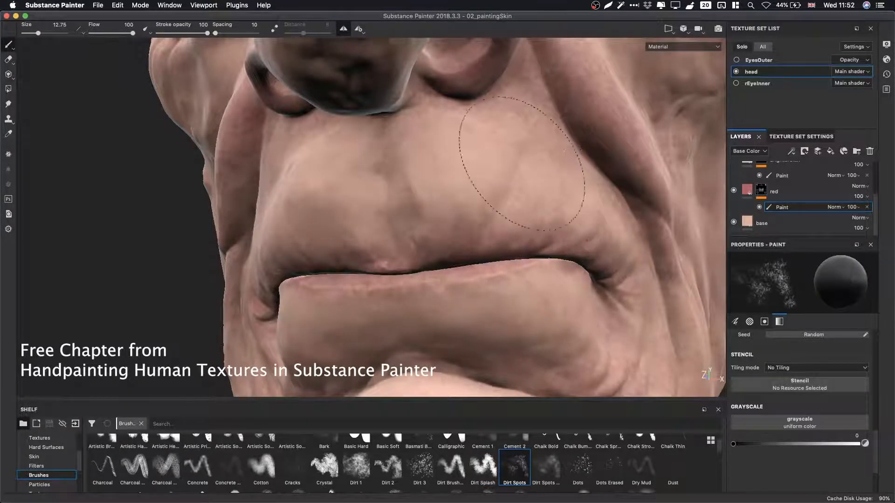
pyautogui.click(521, 285)
pyautogui.moveTo(520, 285)
pyautogui.keyDown('alt'); pyautogui.mouseDown()
pyautogui.moveTo(403, 167)
pyautogui.moveTo(487, 212)
pyautogui.moveTo(529, 256)
pyautogui.mouseUp(); pyautogui.keyUp('alt')
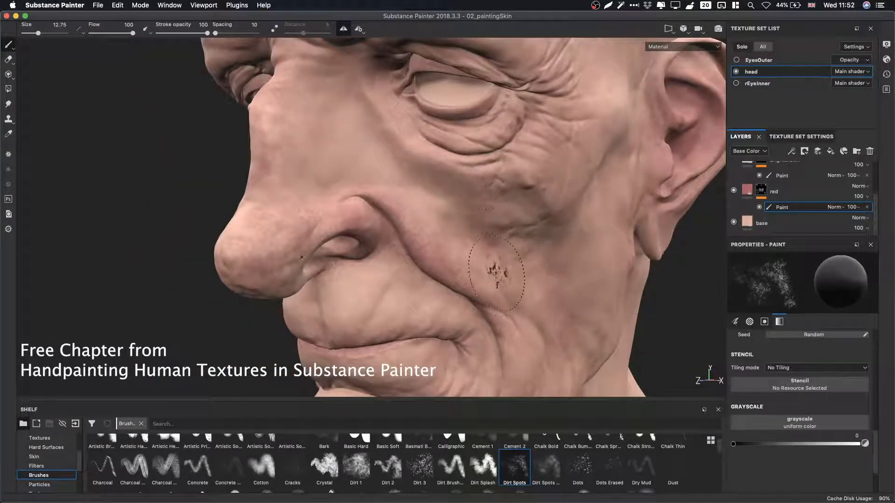
# Toggle the grayscale value twice and paint spots beside the nose at flow 33.
pyautogui.press('x')
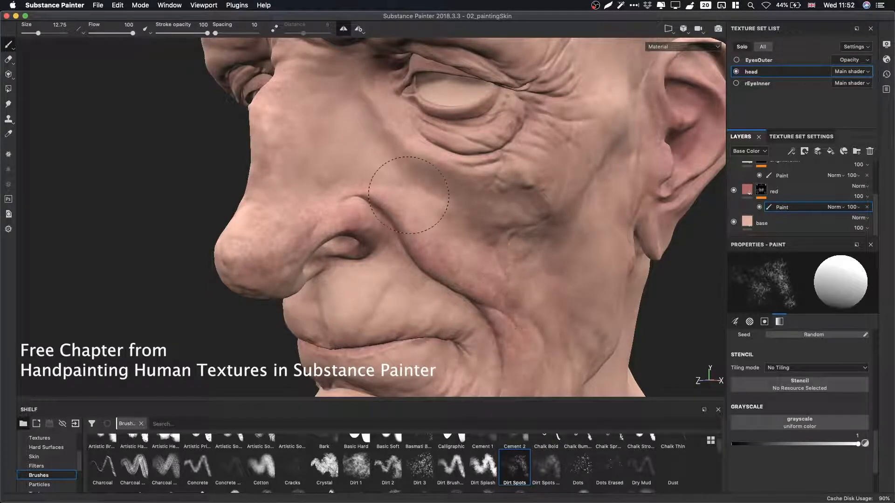
pyautogui.press('x')
pyautogui.keyDown('super'); pyautogui.moveTo(529, 276); pyautogui.dragTo(511, 276); pyautogui.keyUp('super')
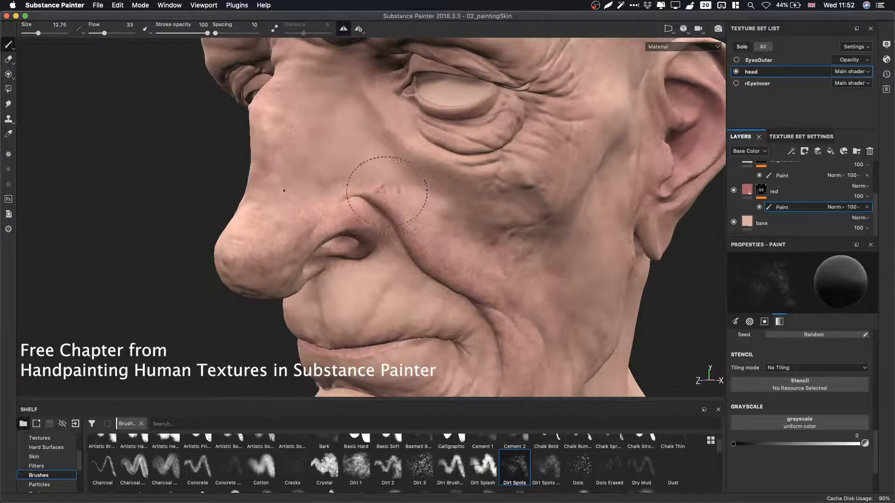
pyautogui.keyDown('alt'); pyautogui.moveTo(380, 194); pyautogui.dragTo(400, 209); pyautogui.keyUp('alt')
# Swap the grayscale value and paint variation over the nose side, cheek and temple.
pyautogui.press('x')
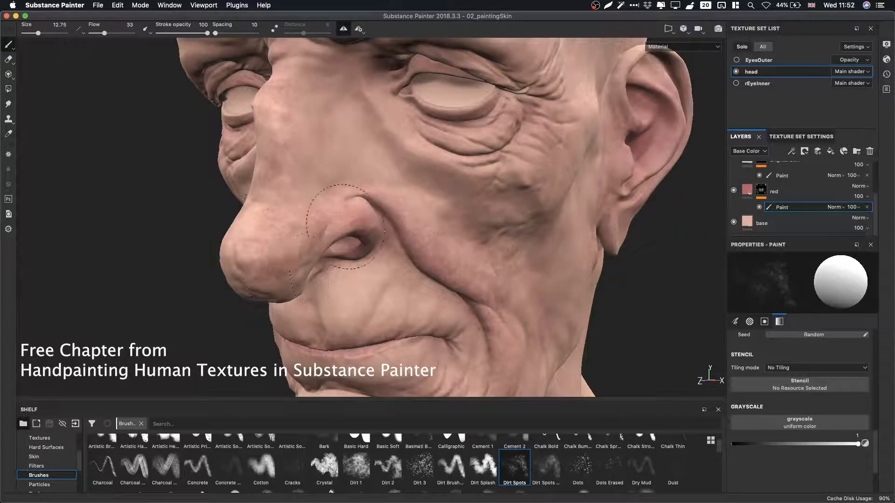
pyautogui.keyDown('alt'); pyautogui.moveTo(416, 182); pyautogui.dragTo(517, 212); pyautogui.keyUp('alt')
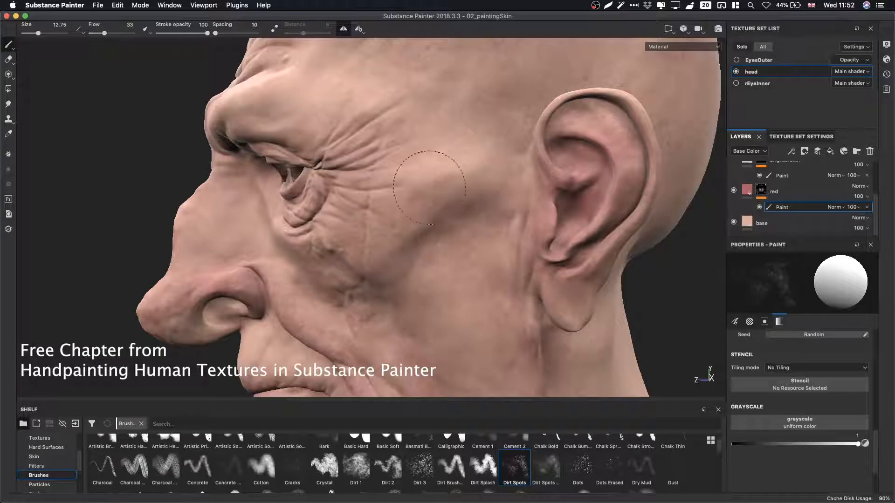
pyautogui.keyDown('alt'); pyautogui.moveTo(322, 214); pyautogui.dragTo(351, 179); pyautogui.keyUp('alt')
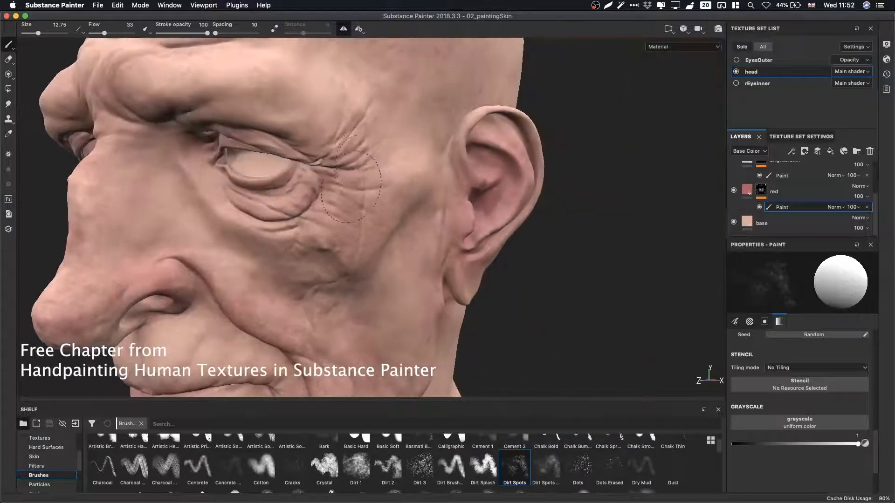
pyautogui.keyDown('alt'); pyautogui.moveTo(292, 117); pyautogui.dragTo(390, 184); pyautogui.keyUp('alt')
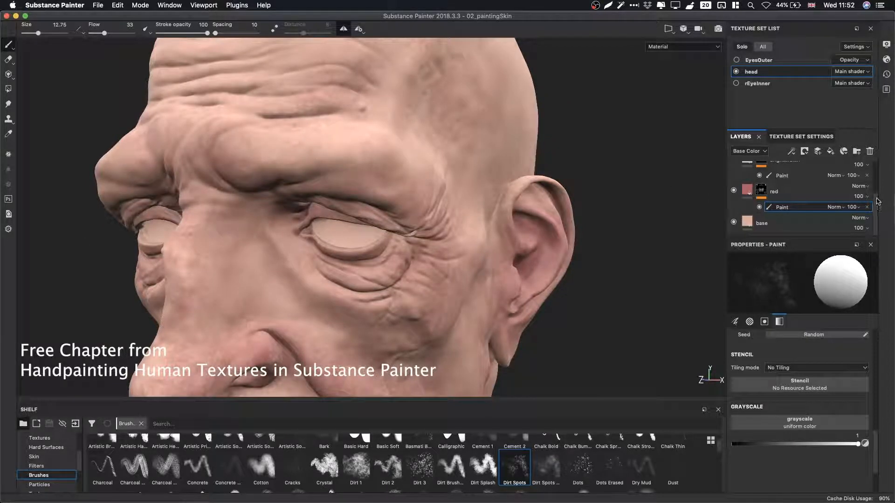
# Save the project and select the paint layer inside the Yellow fill layer.
pyautogui.press('super+s')
pyautogui.scroll(2, 860, 205)
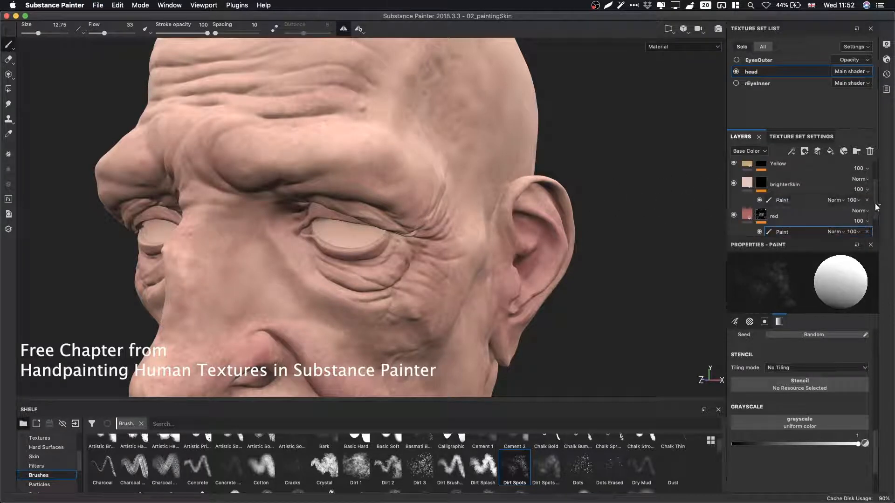
pyautogui.scroll(3, 764, 205)
pyautogui.moveTo(762, 205); pyautogui.dragTo(764, 199)
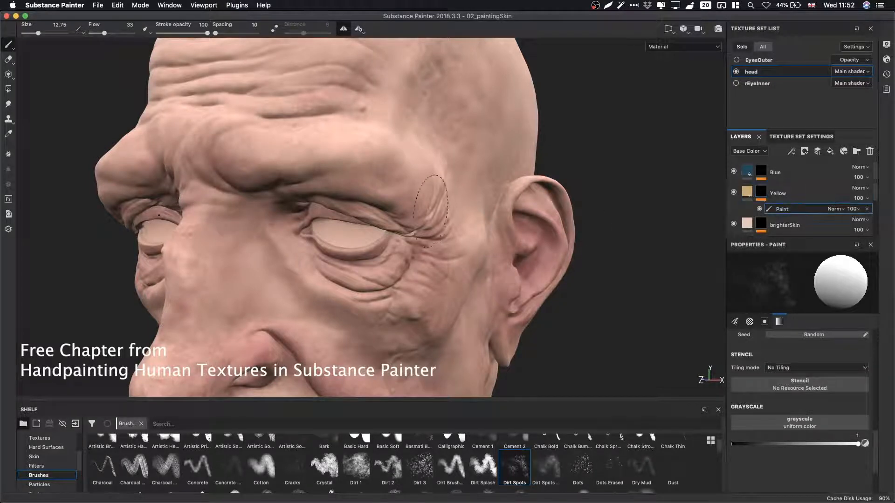
# Paint Dirt Spots variation on the Yellow layer over the temple, cheek and beside the nose.
pyautogui.keyDown('alt'); pyautogui.moveTo(431, 211); pyautogui.dragTo(430, 241, button='middle'); pyautogui.keyUp('alt')
pyautogui.keyDown('alt'); pyautogui.moveTo(449, 175); pyautogui.dragTo(498, 90, button='middle'); pyautogui.keyUp('alt')
pyautogui.keyDown('alt'); pyautogui.moveTo(438, 219); pyautogui.dragTo(471, 219, button='right'); pyautogui.keyUp('alt')
pyautogui.keyDown('alt'); pyautogui.moveTo(378, 364); pyautogui.dragTo(450, 198, button='middle'); pyautogui.keyUp('alt')
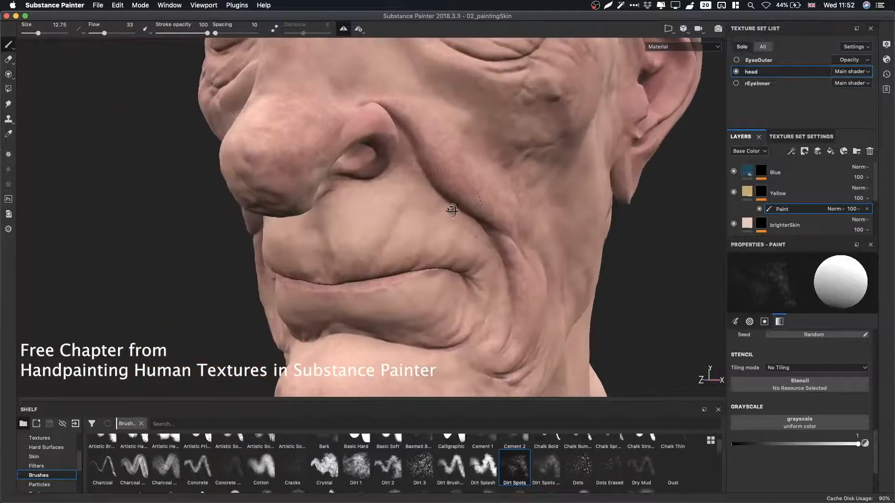
pyautogui.keyDown('alt'); pyautogui.moveTo(451, 210); pyautogui.dragTo(392, 208); pyautogui.keyUp('alt')
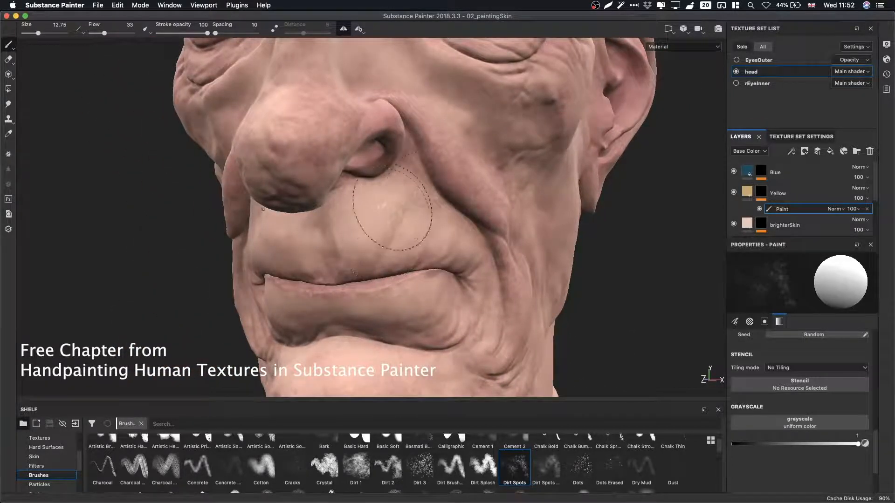
pyautogui.keyDown('alt'); pyautogui.moveTo(265, 93); pyautogui.dragTo(206, 240, button='middle'); pyautogui.keyUp('alt')
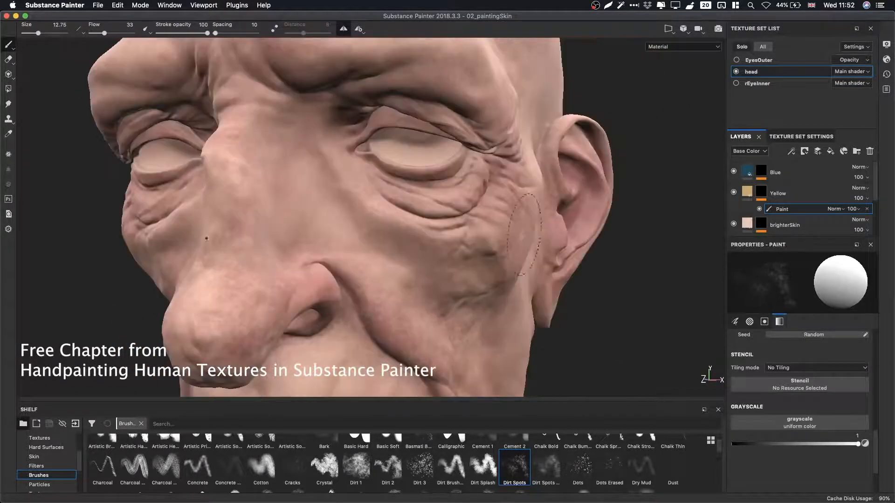
pyautogui.keyDown('alt'); pyautogui.moveTo(205, 240); pyautogui.dragTo(135, 242); pyautogui.keyUp('alt')
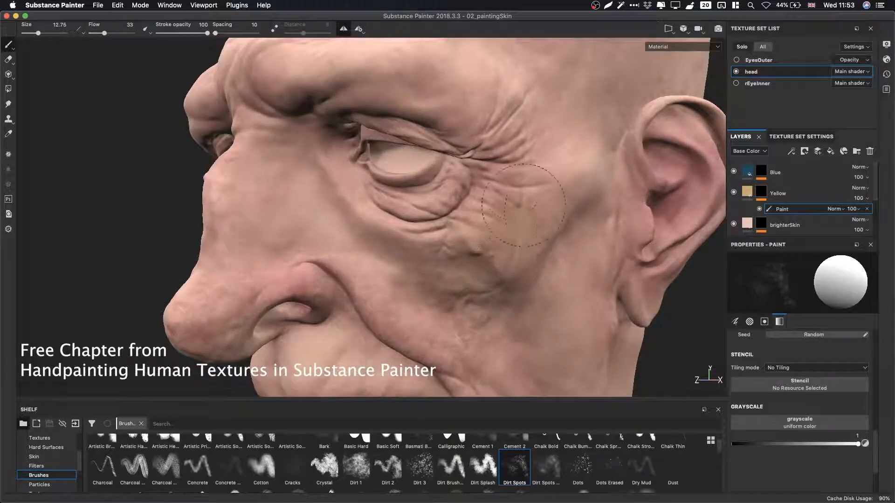
# Alternate the grayscale value at flow 14 while painting the cheek, temple and forehead.
pyautogui.press('x')
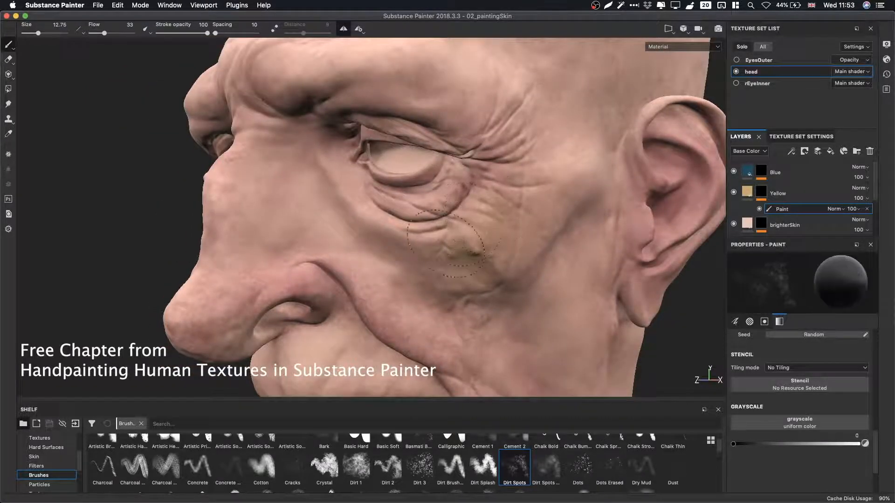
pyautogui.moveTo(507, 217)
pyautogui.keyDown('super'); pyautogui.mouseDown()
pyautogui.moveTo(492, 217)
pyautogui.moveTo(515, 224)
pyautogui.moveTo(524, 253)
pyautogui.mouseUp(); pyautogui.keyUp('super')
pyautogui.press('x')
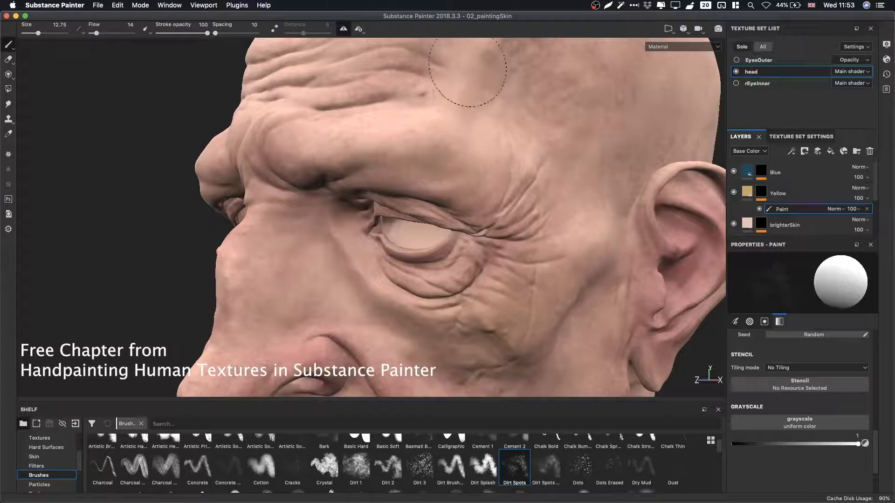
pyautogui.keyDown('alt'); pyautogui.moveTo(460, 75); pyautogui.dragTo(441, 272); pyautogui.keyUp('alt')
pyautogui.keyDown('alt'); pyautogui.moveTo(442, 273); pyautogui.dragTo(438, 257, button='right'); pyautogui.keyUp('alt')
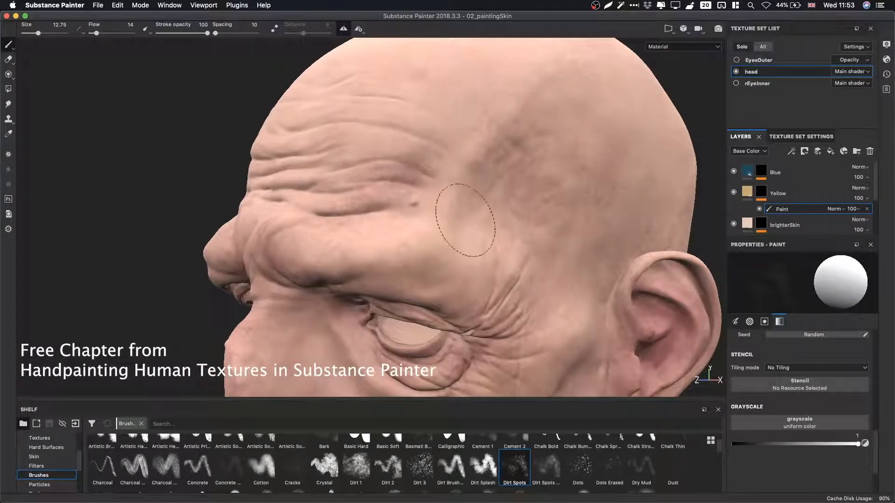
pyautogui.moveTo(560, 250)
pyautogui.keyDown('alt'); pyautogui.mouseDown()
pyautogui.moveTo(535, 154)
pyautogui.moveTo(490, 120)
pyautogui.mouseUp(); pyautogui.keyUp('alt')
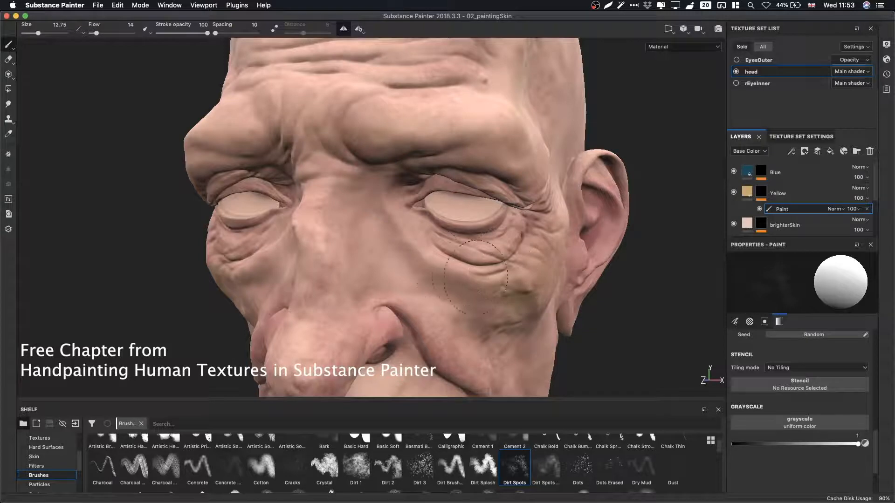
pyautogui.moveTo(434, 232)
pyautogui.keyDown('alt'); pyautogui.mouseDown()
pyautogui.moveTo(546, 178)
pyautogui.moveTo(459, 180)
pyautogui.mouseUp(); pyautogui.keyUp('alt')
# Switch the viewport to the Base Color channel and paint yellow variation across the cheeks, jaw, chin and neck.
pyautogui.press('c')
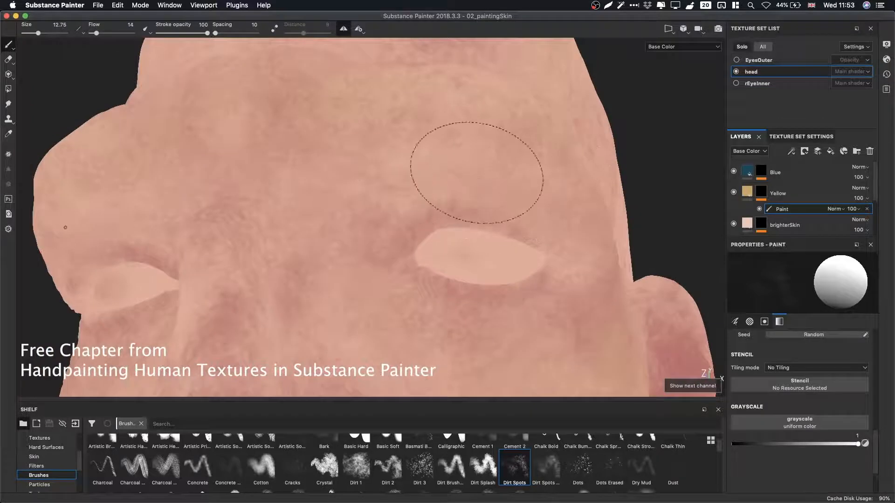
pyautogui.moveTo(537, 197)
pyautogui.keyDown('alt'); pyautogui.mouseDown()
pyautogui.moveTo(496, 176)
pyautogui.moveTo(432, 180)
pyautogui.moveTo(580, 210)
pyautogui.mouseUp(); pyautogui.keyUp('alt')
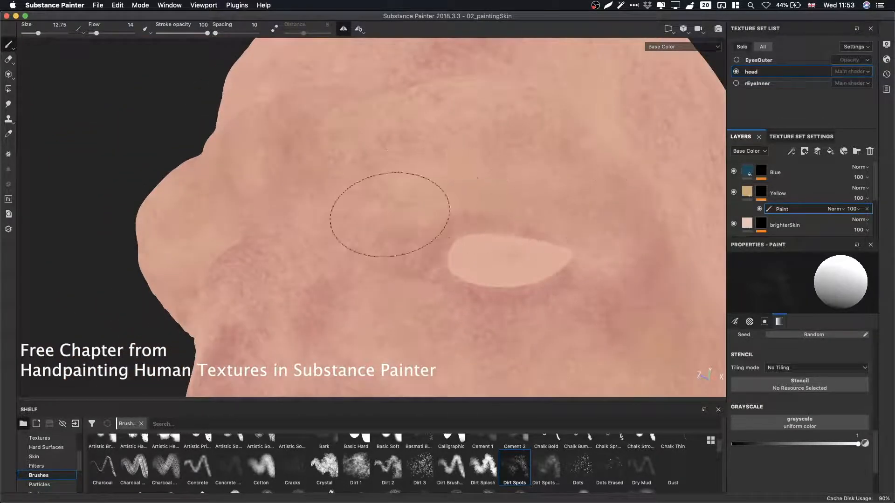
pyautogui.keyDown('alt'); pyautogui.moveTo(417, 238); pyautogui.dragTo(388, 120, button='middle'); pyautogui.keyUp('alt')
pyautogui.moveTo(387, 121)
pyautogui.keyDown('alt'); pyautogui.mouseDown()
pyautogui.moveTo(457, 233)
pyautogui.moveTo(414, 211)
pyautogui.mouseUp(); pyautogui.keyUp('alt')
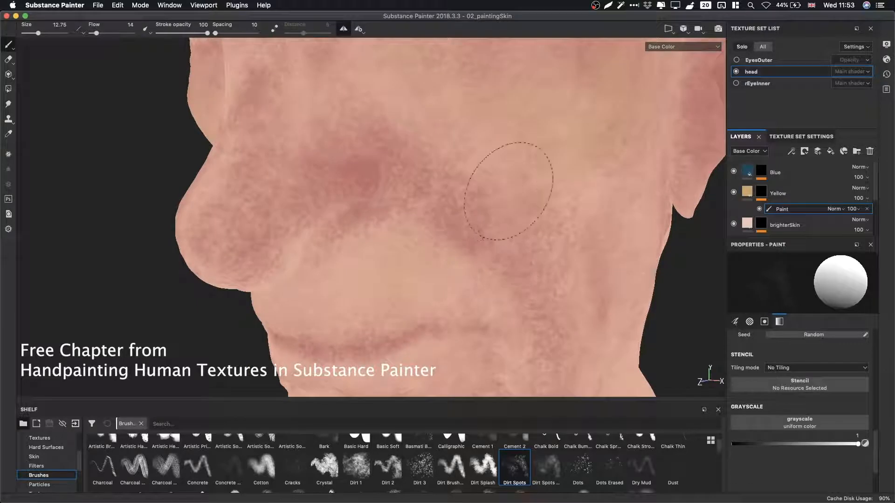
pyautogui.moveTo(380, 150)
pyautogui.keyDown('alt'); pyautogui.mouseDown()
pyautogui.moveTo(369, 230)
pyautogui.moveTo(545, 255)
pyautogui.moveTo(413, 275)
pyautogui.moveTo(407, 259)
pyautogui.moveTo(418, 289)
pyautogui.mouseUp(); pyautogui.keyUp('alt')
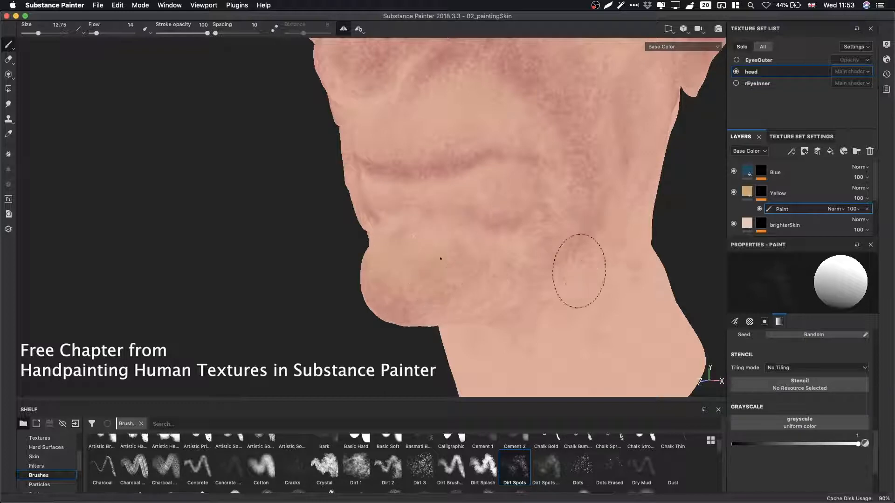
pyautogui.keyDown('alt'); pyautogui.moveTo(579, 270); pyautogui.dragTo(478, 193); pyautogui.keyUp('alt')
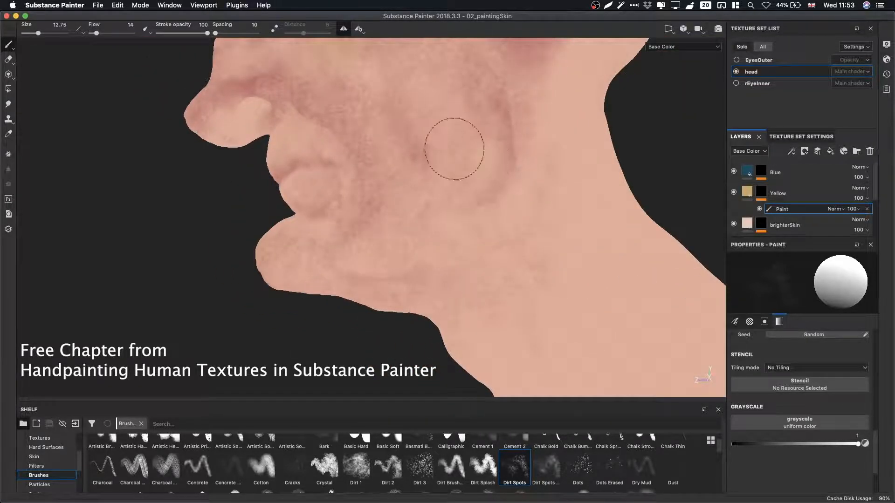
pyautogui.moveTo(456, 200)
pyautogui.keyDown('alt'); pyautogui.mouseDown()
pyautogui.moveTo(466, 114)
pyautogui.moveTo(464, 199)
pyautogui.mouseUp(); pyautogui.keyUp('alt')
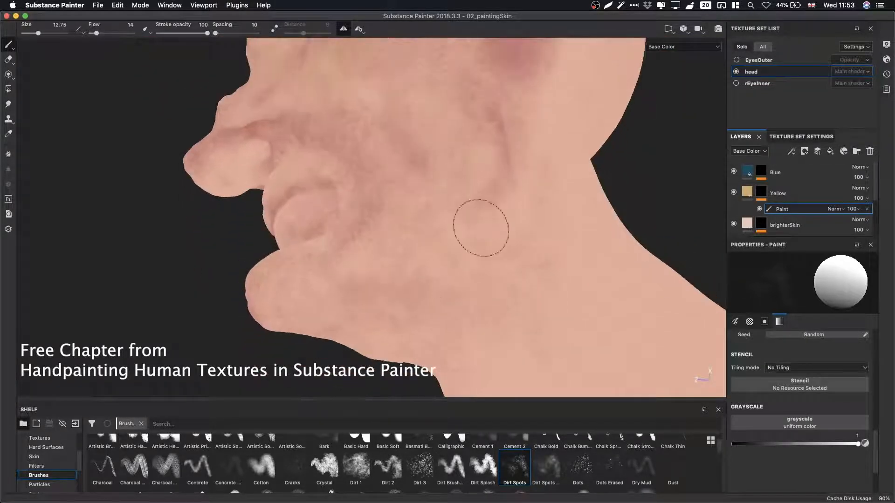
pyautogui.moveTo(383, 244)
pyautogui.keyDown('alt'); pyautogui.mouseDown()
pyautogui.moveTo(410, 264)
pyautogui.moveTo(354, 274)
pyautogui.mouseUp(); pyautogui.keyUp('alt')
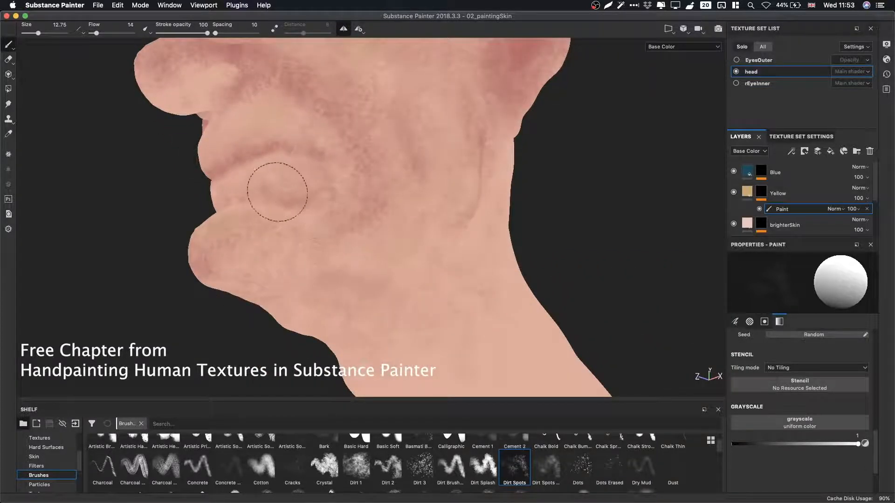
pyautogui.keyDown('alt'); pyautogui.moveTo(314, 196); pyautogui.dragTo(354, 196); pyautogui.keyUp('alt')
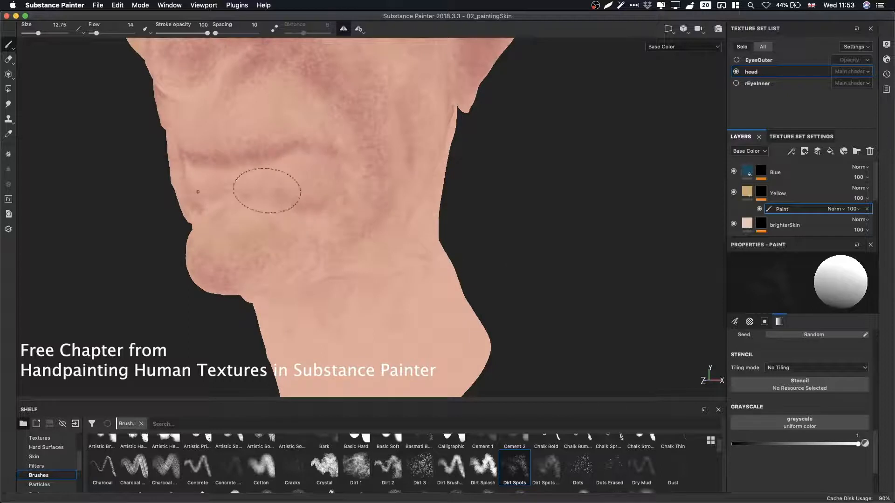
pyautogui.keyDown('alt'); pyautogui.moveTo(295, 181); pyautogui.dragTo(401, 261, button='middle'); pyautogui.keyUp('alt')
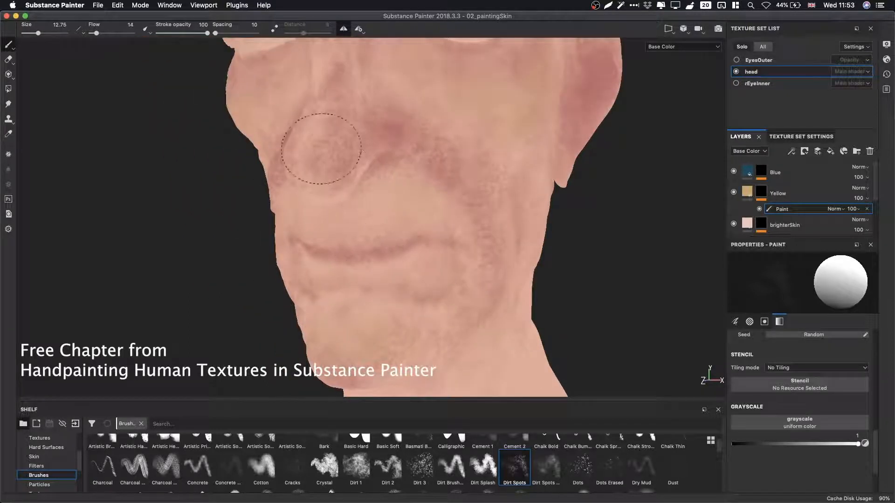
pyautogui.keyDown('alt'); pyautogui.moveTo(396, 216); pyautogui.dragTo(425, 332, button='middle'); pyautogui.keyUp('alt')
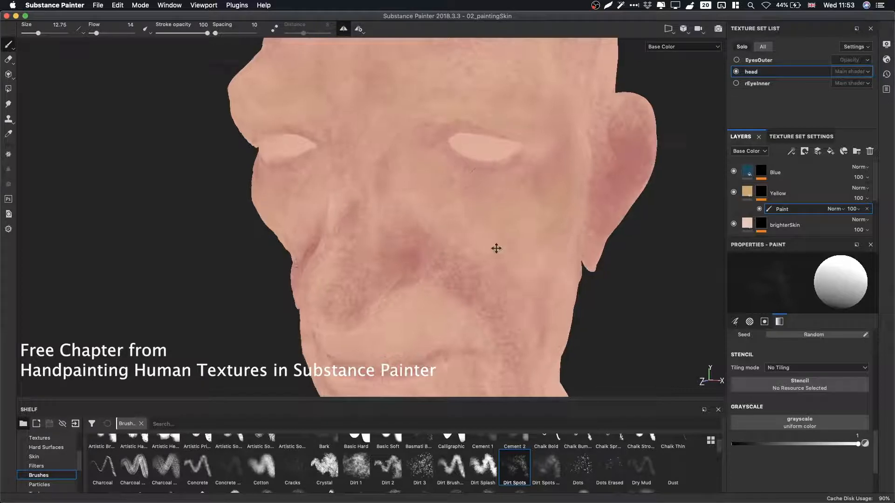
pyautogui.keyDown('alt'); pyautogui.moveTo(496, 248); pyautogui.dragTo(485, 216, button='middle'); pyautogui.keyUp('alt')
pyautogui.press('x')
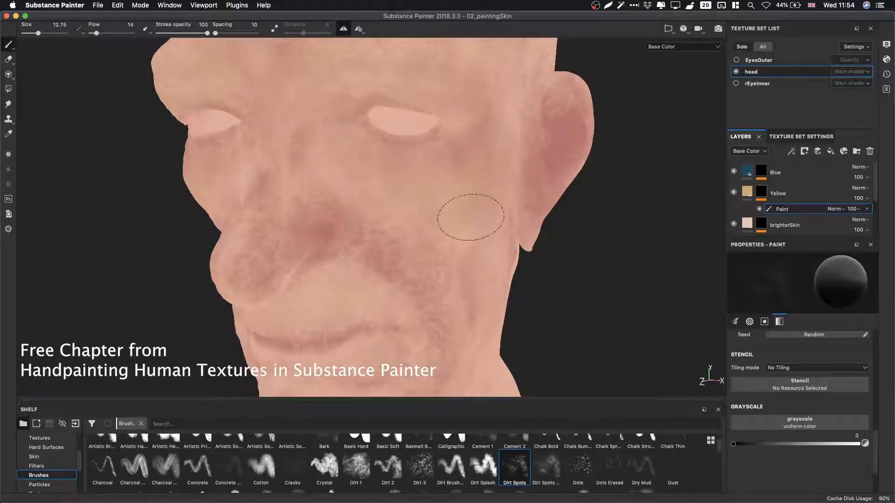
# Paint yellow Dirt Spots variation along the cheek, jaw and neck, alternating between white and black grayscale.
pyautogui.keyDown('alt'); pyautogui.moveTo(466, 279); pyautogui.dragTo(417, 188, button='middle'); pyautogui.keyUp('alt')
pyautogui.keyDown('alt'); pyautogui.moveTo(446, 205); pyautogui.dragTo(384, 232); pyautogui.keyUp('alt')
pyautogui.keyDown('alt'); pyautogui.moveTo(384, 232); pyautogui.dragTo(415, 185, button='right'); pyautogui.keyUp('alt')
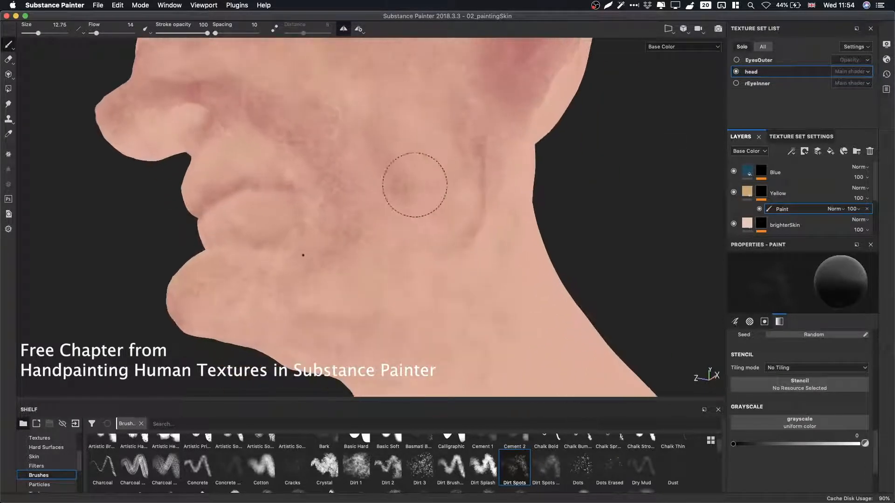
pyautogui.press('x')
pyautogui.moveTo(415, 184)
pyautogui.keyDown('alt'); pyautogui.mouseDown()
pyautogui.moveTo(387, 199)
pyautogui.moveTo(343, 148)
pyautogui.moveTo(358, 171)
pyautogui.moveTo(362, 236)
pyautogui.moveTo(362, 166)
pyautogui.mouseUp(); pyautogui.keyUp('alt')
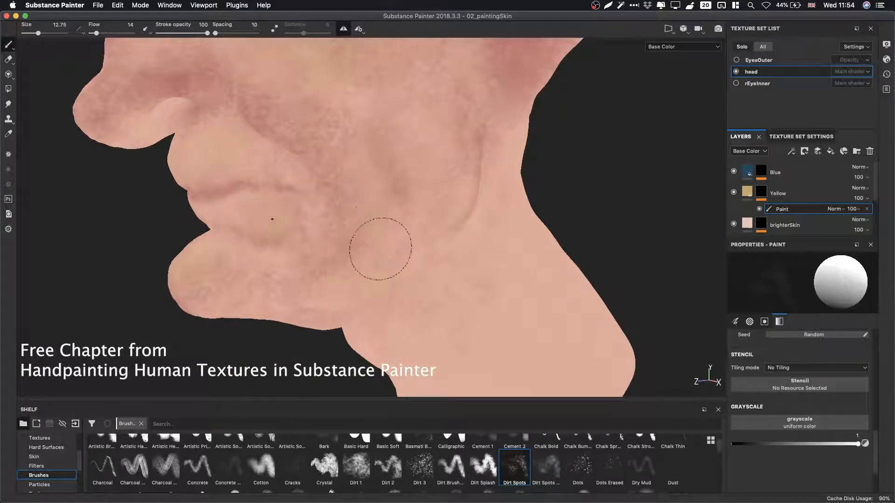
pyautogui.press('x')
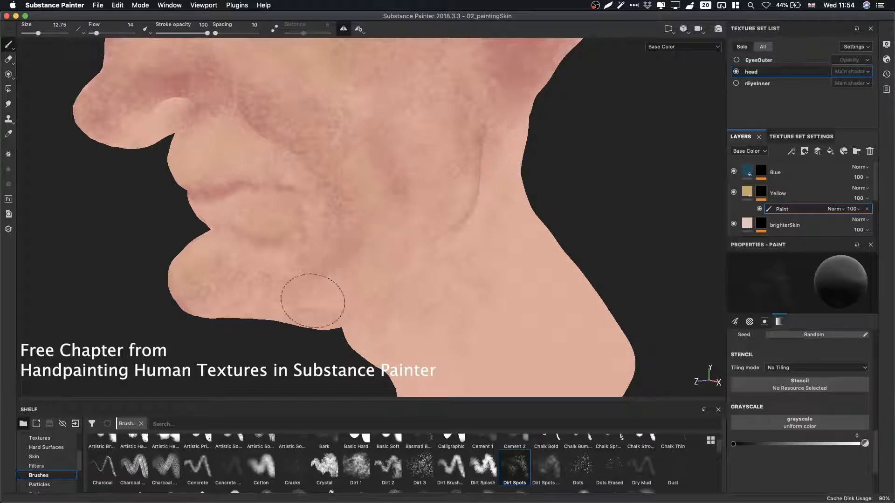
pyautogui.press('x')
# Paint yellow variation around the ear and side of the cheek, swapping the grayscale value between strokes.
pyautogui.keyDown('alt'); pyautogui.moveTo(339, 280); pyautogui.dragTo(308, 254); pyautogui.keyUp('alt')
pyautogui.keyDown('alt'); pyautogui.moveTo(307, 255); pyautogui.dragTo(466, 320, button='middle'); pyautogui.keyUp('alt')
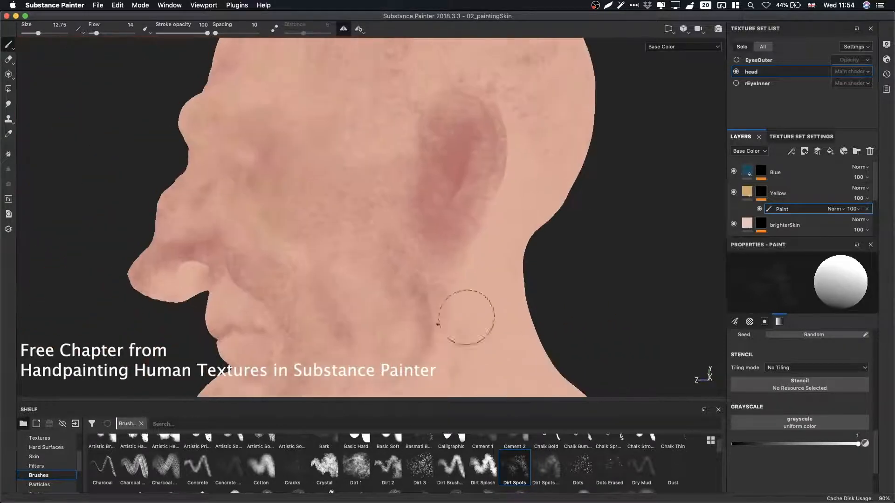
pyautogui.keyDown('alt'); pyautogui.moveTo(465, 320); pyautogui.dragTo(429, 256); pyautogui.keyUp('alt')
pyautogui.press('x')
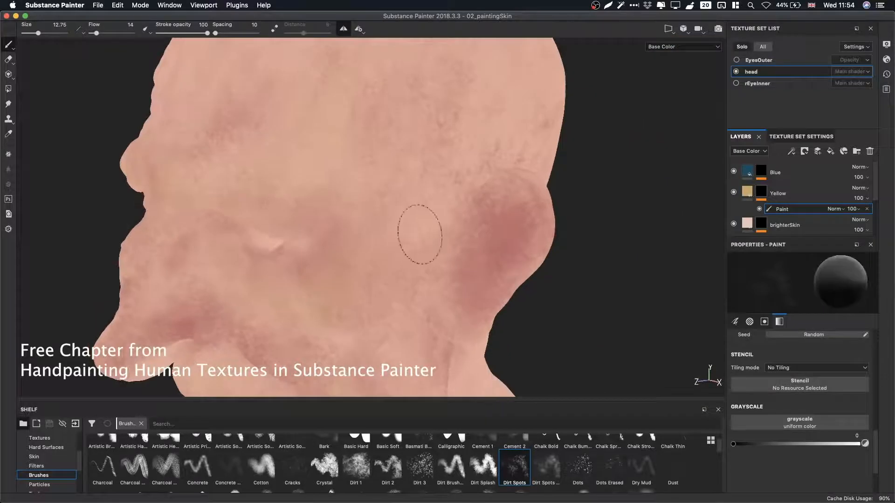
pyautogui.press('x')
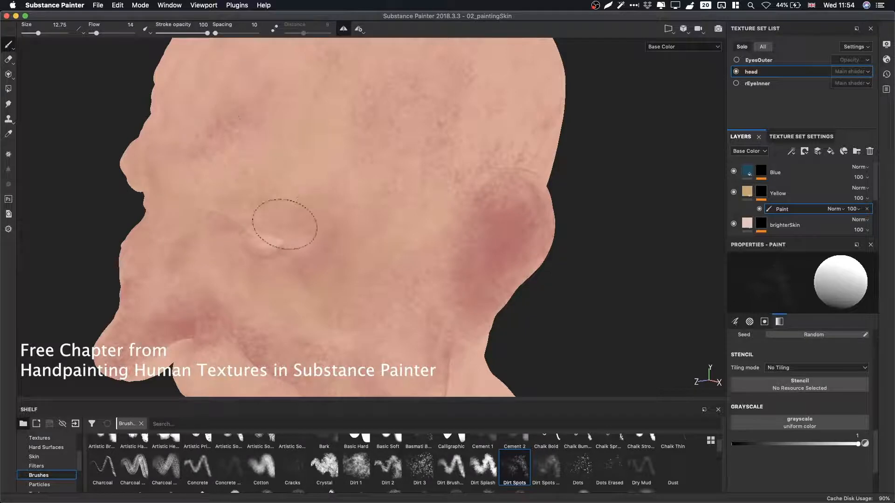
# Paint yellow variation across the side of the face, jaw and upper neck.
pyautogui.moveTo(393, 215)
pyautogui.keyDown('alt'); pyautogui.mouseDown()
pyautogui.moveTo(457, 183)
pyautogui.moveTo(344, 183)
pyautogui.moveTo(364, 216)
pyautogui.moveTo(243, 204)
pyautogui.moveTo(308, 219)
pyautogui.mouseUp(); pyautogui.keyUp('alt')
pyautogui.keyDown('alt'); pyautogui.moveTo(308, 219); pyautogui.dragTo(653, 345, button='right'); pyautogui.keyUp('alt')
pyautogui.keyDown('alt'); pyautogui.moveTo(406, 234); pyautogui.dragTo(402, 196, button='middle'); pyautogui.keyUp('alt')
pyautogui.moveTo(402, 196)
pyautogui.keyDown('alt'); pyautogui.mouseDown(button='right')
pyautogui.moveTo(670, 234)
pyautogui.moveTo(420, 219)
pyautogui.mouseUp(button='right'); pyautogui.keyUp('alt')
pyautogui.keyDown('alt'); pyautogui.moveTo(420, 219); pyautogui.dragTo(459, 218); pyautogui.keyUp('alt')
pyautogui.keyDown('alt'); pyautogui.moveTo(358, 226); pyautogui.dragTo(364, 198, button='middle'); pyautogui.keyUp('alt')
pyautogui.keyDown('alt'); pyautogui.moveTo(365, 198); pyautogui.dragTo(354, 224, button='right'); pyautogui.keyUp('alt')
pyautogui.keyDown('alt'); pyautogui.moveTo(355, 224); pyautogui.dragTo(343, 265); pyautogui.keyUp('alt')
pyautogui.keyDown('alt'); pyautogui.moveTo(350, 316); pyautogui.dragTo(377, 266, button='middle'); pyautogui.keyUp('alt')
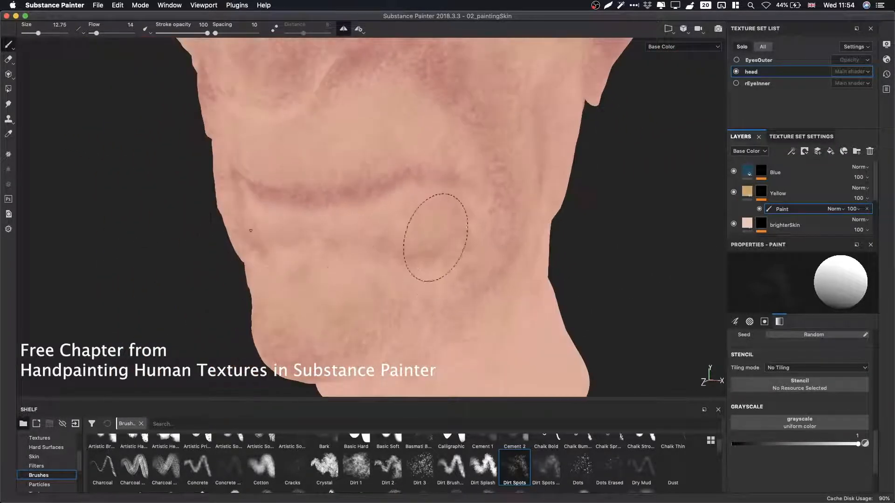
# Paint yellow variation over the chin, neck and the area around the eye.
pyautogui.keyDown('alt'); pyautogui.moveTo(415, 163); pyautogui.dragTo(415, 214, button='middle'); pyautogui.keyUp('alt')
pyautogui.moveTo(416, 214); pyautogui.dragTo(361, 220)
pyautogui.keyDown('alt'); pyautogui.moveTo(413, 174); pyautogui.dragTo(370, 272, button='middle'); pyautogui.keyUp('alt')
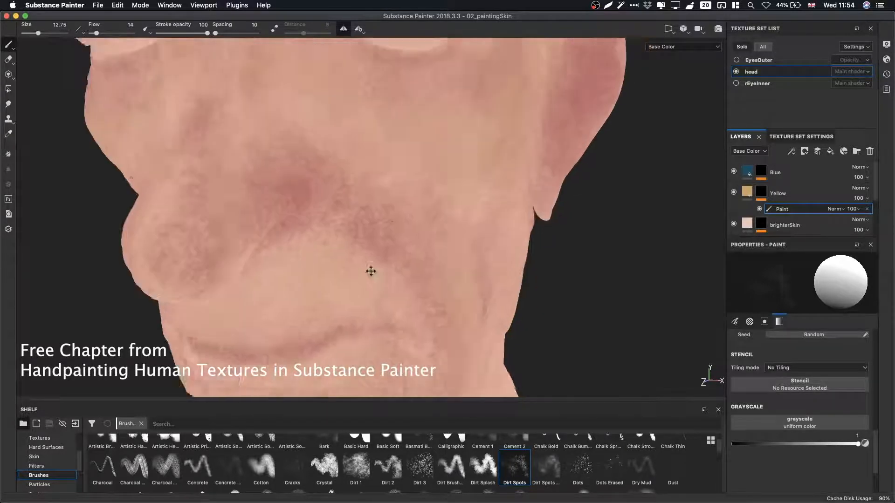
pyautogui.keyDown('alt'); pyautogui.moveTo(370, 272); pyautogui.dragTo(376, 310); pyautogui.keyUp('alt')
pyautogui.keyDown('alt'); pyautogui.moveTo(409, 144); pyautogui.dragTo(432, 261, button='middle'); pyautogui.keyUp('alt')
pyautogui.keyDown('alt'); pyautogui.moveTo(485, 189); pyautogui.dragTo(587, 195, button='right'); pyautogui.keyUp('alt')
pyautogui.keyDown('alt'); pyautogui.moveTo(356, 194); pyautogui.dragTo(389, 184); pyautogui.keyUp('alt')
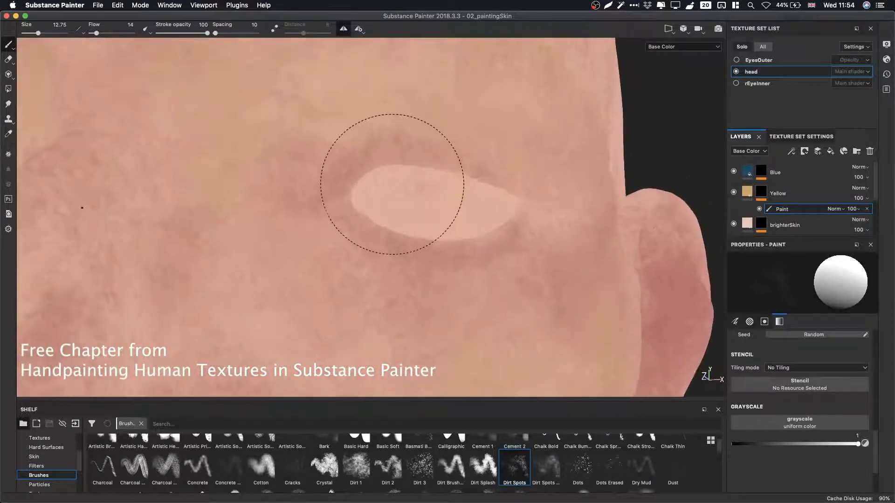
pyautogui.keyDown('super'); pyautogui.moveTo(396, 185); pyautogui.dragTo(361, 182, button='right'); pyautogui.keyUp('super')
# Reduce the brush size to 5.81 and paint finer yellow variation under the eye, across the cheek, temple and neck.
pyautogui.moveTo(346, 159)
pyautogui.keyDown('alt'); pyautogui.mouseDown()
pyautogui.moveTo(354, 157)
pyautogui.moveTo(344, 139)
pyautogui.mouseUp(); pyautogui.keyUp('alt')
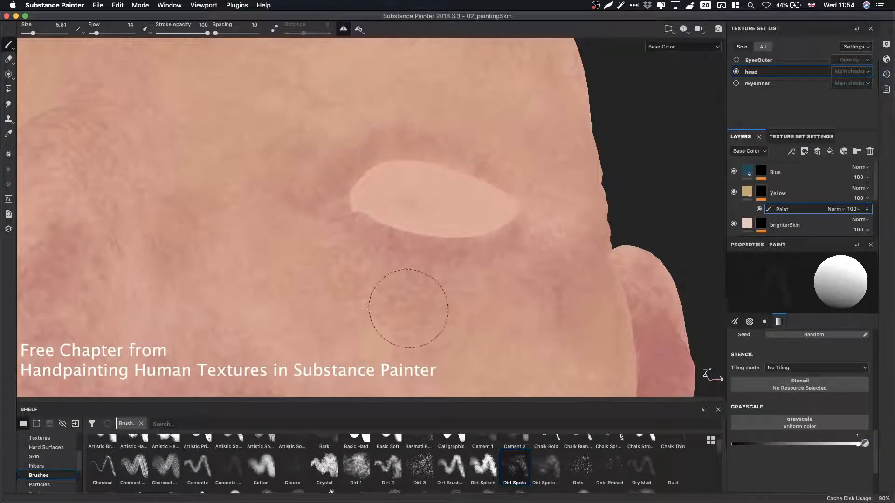
pyautogui.moveTo(408, 308)
pyautogui.keyDown('alt'); pyautogui.mouseDown()
pyautogui.moveTo(490, 205)
pyautogui.moveTo(344, 244)
pyautogui.moveTo(420, 242)
pyautogui.moveTo(533, 261)
pyautogui.moveTo(536, 202)
pyautogui.moveTo(554, 181)
pyautogui.mouseUp(); pyautogui.keyUp('alt')
pyautogui.keyDown('alt'); pyautogui.moveTo(447, 146); pyautogui.dragTo(348, 131); pyautogui.keyUp('alt')
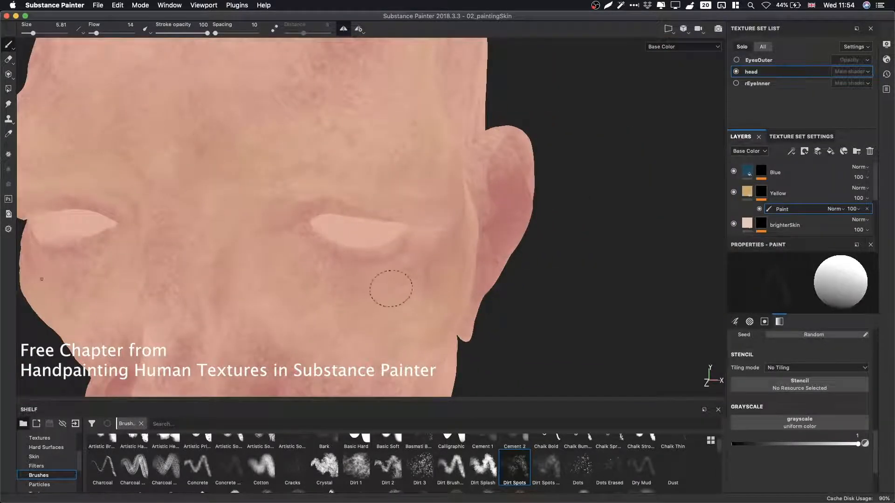
pyautogui.keyDown('alt'); pyautogui.moveTo(391, 288); pyautogui.dragTo(243, 292, button='right'); pyautogui.keyUp('alt')
pyautogui.keyDown('alt'); pyautogui.moveTo(243, 292); pyautogui.dragTo(258, 204); pyautogui.keyUp('alt')
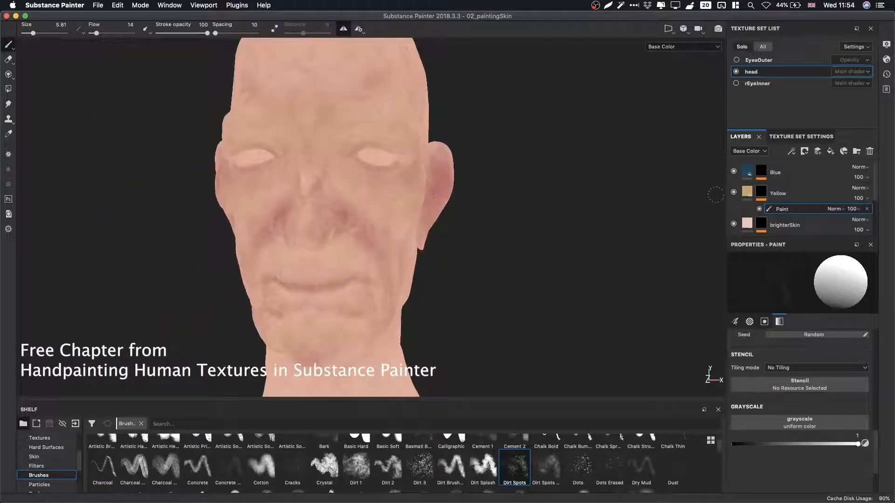
pyautogui.moveTo(457, 219)
pyautogui.keyDown('alt'); pyautogui.mouseDown()
pyautogui.moveTo(326, 224)
pyautogui.moveTo(539, 286)
pyautogui.moveTo(378, 243)
pyautogui.mouseUp(); pyautogui.keyUp('alt')
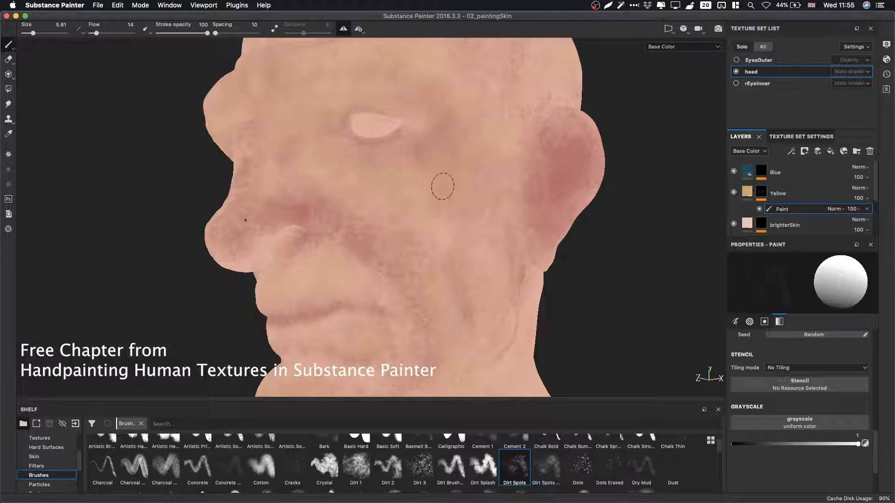
pyautogui.keyDown('alt'); pyautogui.moveTo(442, 186); pyautogui.dragTo(482, 236); pyautogui.keyUp('alt')
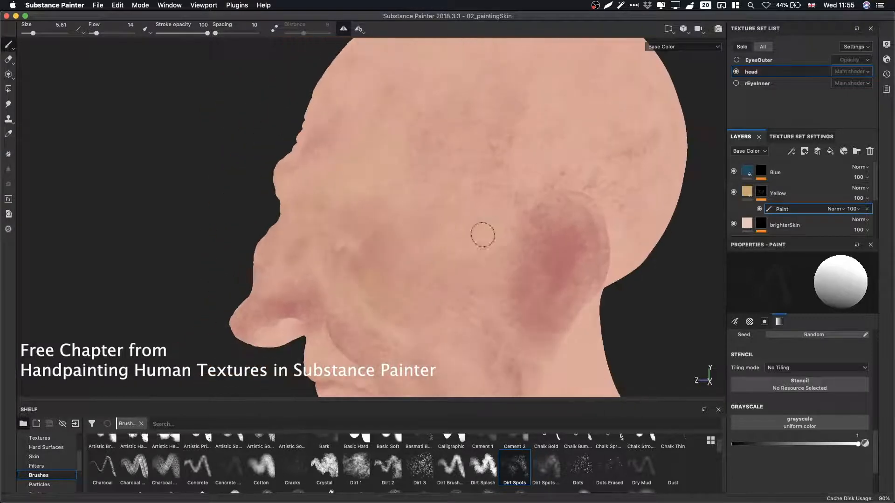
pyautogui.keyDown('alt'); pyautogui.moveTo(487, 272); pyautogui.dragTo(422, 222); pyautogui.keyUp('alt')
pyautogui.press('x')
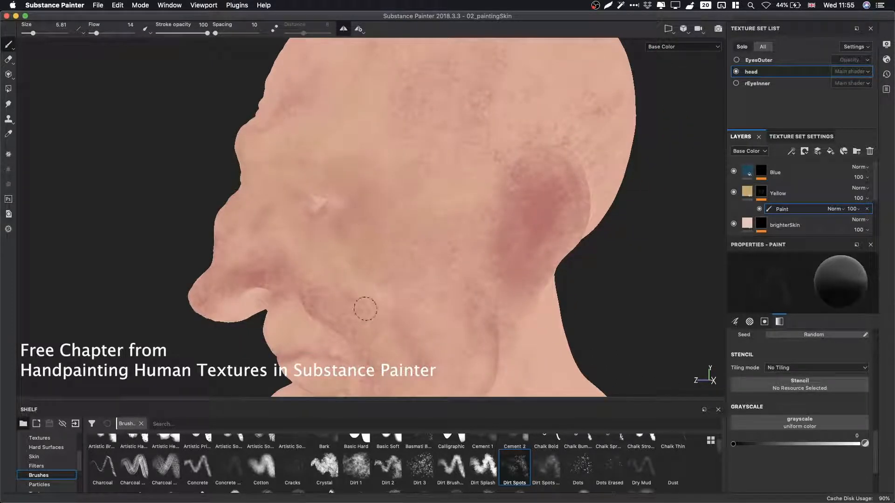
pyautogui.keyDown('alt'); pyautogui.moveTo(373, 278); pyautogui.dragTo(485, 266); pyautogui.keyUp('alt')
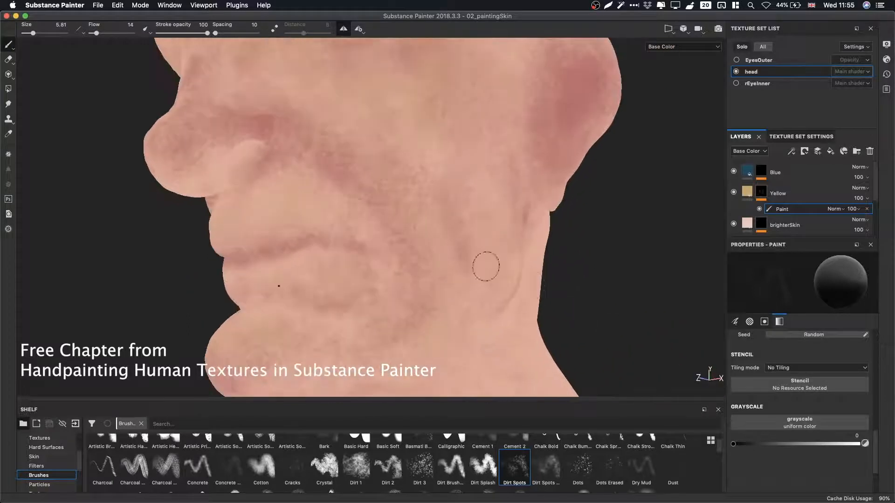
pyautogui.keyDown('alt'); pyautogui.moveTo(418, 231); pyautogui.dragTo(368, 184); pyautogui.keyUp('alt')
# Sample the chin with the picker, set the grayscale to 0 and paint over the chin crease.
pyautogui.press('p')
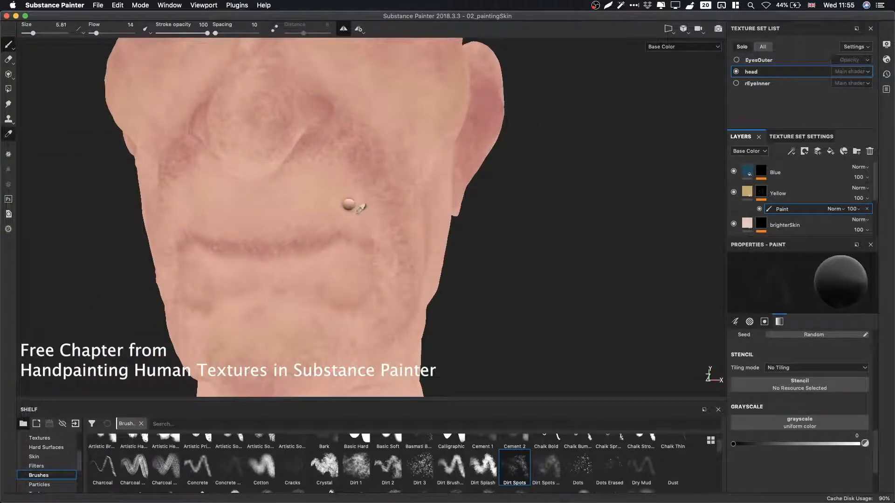
pyautogui.click(358, 212)
pyautogui.moveTo(742, 444); pyautogui.dragTo(728, 451)
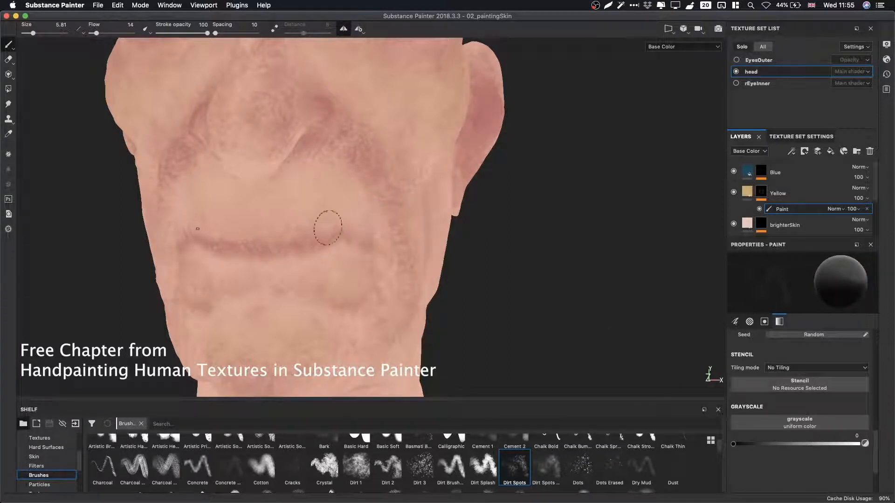
pyautogui.moveTo(420, 253)
pyautogui.keyDown('alt'); pyautogui.mouseDown()
pyautogui.moveTo(234, 193)
pyautogui.moveTo(409, 348)
pyautogui.moveTo(406, 247)
pyautogui.moveTo(315, 261)
pyautogui.mouseUp(); pyautogui.keyUp('alt')
# Add a paint layer to the Blue fill layer's mask and select it for painting.
pyautogui.click(761, 179)
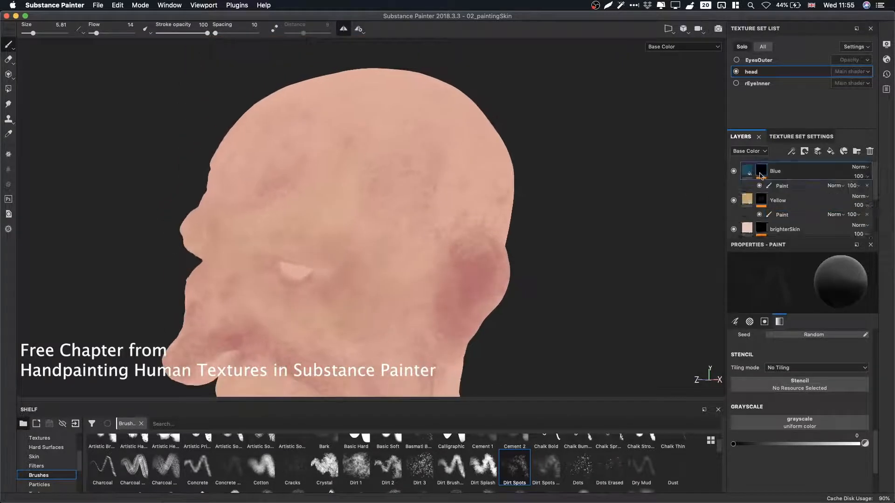
pyautogui.click(783, 189)
pyautogui.keyDown('alt'); pyautogui.moveTo(314, 288); pyautogui.dragTo(390, 196, button='middle'); pyautogui.keyUp('alt')
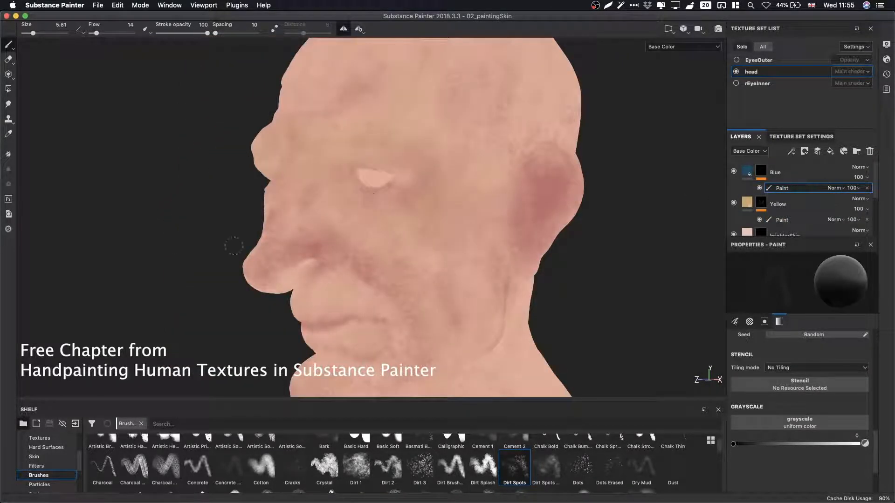
pyautogui.moveTo(444, 207)
pyautogui.keyDown('alt'); pyautogui.mouseDown()
pyautogui.moveTo(559, 244)
pyautogui.moveTo(463, 232)
pyautogui.moveTo(457, 214)
pyautogui.mouseUp(); pyautogui.keyUp('alt')
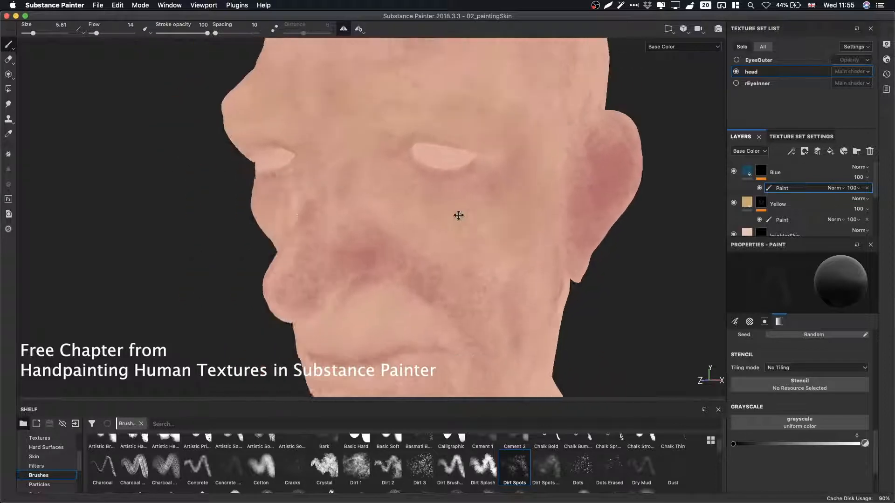
pyautogui.scroll(2, 533, 254)
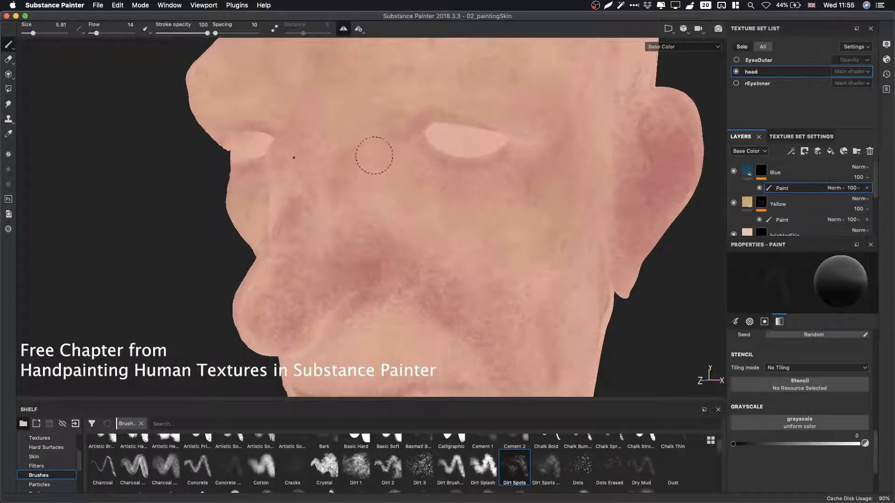
pyautogui.press('x')
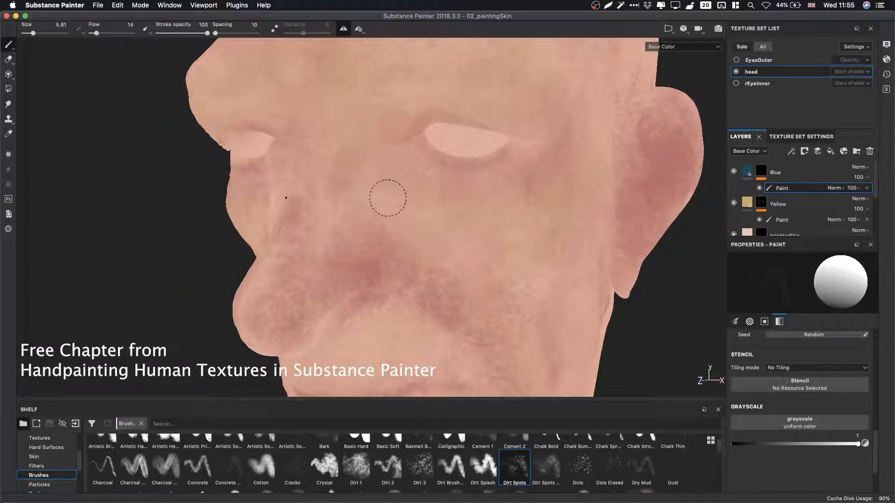
# Paint blue Dirt Spots variation around the eye socket with the brush enlarged to 16.07.
pyautogui.keyDown('super'); pyautogui.moveTo(386, 188); pyautogui.dragTo(400, 184, button='right'); pyautogui.keyUp('super')
pyautogui.moveTo(401, 184)
pyautogui.mouseDown()
pyautogui.moveTo(337, 142)
pyautogui.moveTo(294, 188)
pyautogui.moveTo(325, 139)
pyautogui.mouseUp()
pyautogui.moveTo(472, 219)
pyautogui.keyDown('alt'); pyautogui.mouseDown()
pyautogui.moveTo(504, 182)
pyautogui.moveTo(435, 238)
pyautogui.moveTo(411, 212)
pyautogui.moveTo(380, 203)
pyautogui.moveTo(381, 188)
pyautogui.moveTo(396, 180)
pyautogui.mouseUp(); pyautogui.keyUp('alt')
pyautogui.keyDown('alt'); pyautogui.moveTo(396, 180); pyautogui.dragTo(488, 228, button='right'); pyautogui.keyUp('alt')
pyautogui.keyDown('alt'); pyautogui.moveTo(487, 228); pyautogui.dragTo(476, 158); pyautogui.keyUp('alt')
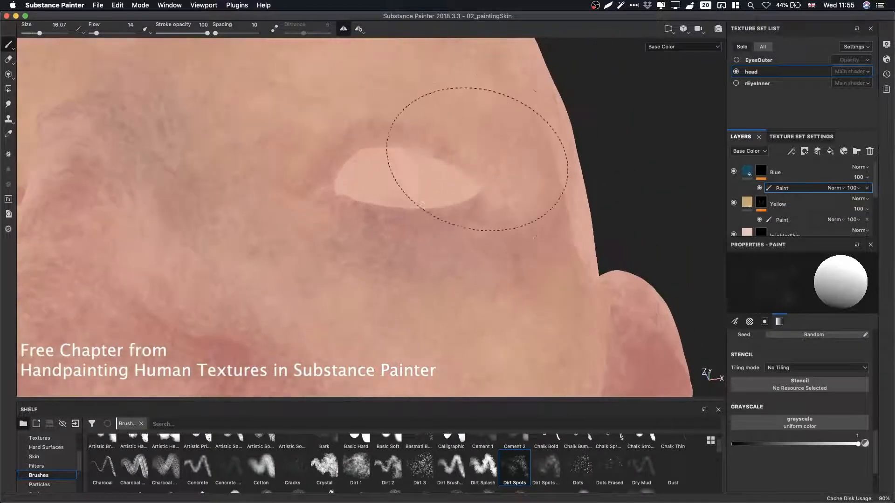
pyautogui.moveTo(373, 133)
pyautogui.mouseDown()
pyautogui.moveTo(288, 194)
pyautogui.moveTo(314, 124)
pyautogui.moveTo(494, 147)
pyautogui.mouseUp()
pyautogui.keyDown('alt'); pyautogui.moveTo(512, 212); pyautogui.dragTo(500, 231, button='middle'); pyautogui.keyUp('alt')
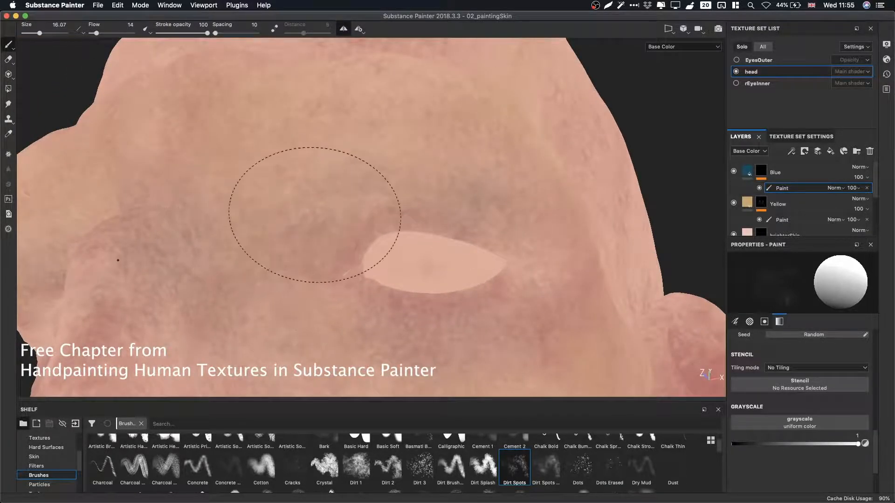
# Set the brush size to 8.45 and paint blue variation over the brow and forehead above the eye.
pyautogui.keyDown('super'); pyautogui.moveTo(386, 213); pyautogui.dragTo(356, 205, button='right'); pyautogui.keyUp('super')
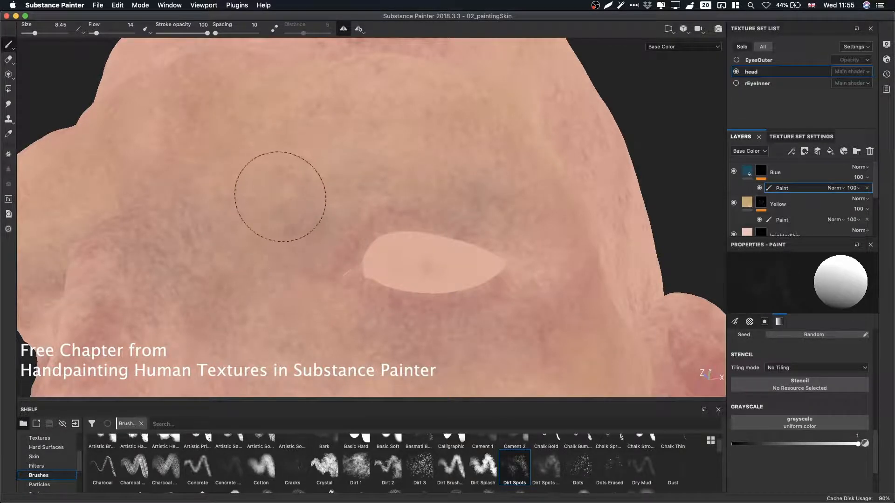
pyautogui.moveTo(276, 215)
pyautogui.mouseDown()
pyautogui.moveTo(298, 203)
pyautogui.moveTo(303, 215)
pyautogui.mouseUp()
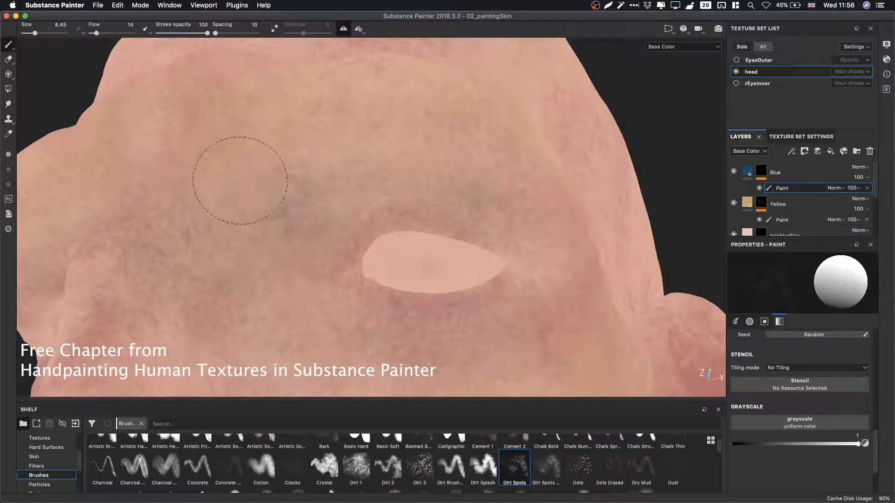
pyautogui.keyDown('alt'); pyautogui.moveTo(309, 176); pyautogui.dragTo(368, 191); pyautogui.keyUp('alt')
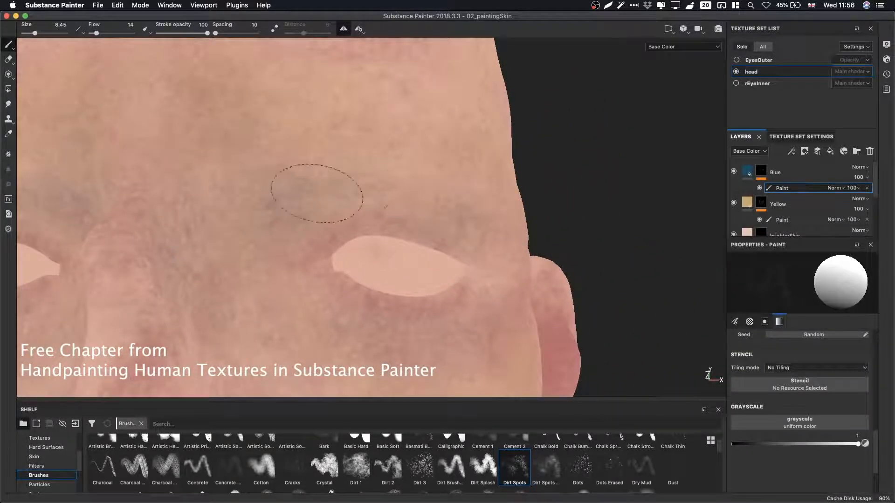
pyautogui.keyDown('alt'); pyautogui.moveTo(389, 193); pyautogui.dragTo(388, 188); pyautogui.keyUp('alt')
pyautogui.keyDown('alt'); pyautogui.moveTo(387, 188); pyautogui.dragTo(345, 149, button='middle'); pyautogui.keyUp('alt')
pyautogui.keyDown('alt'); pyautogui.moveTo(390, 186); pyautogui.dragTo(334, 225); pyautogui.keyUp('alt')
pyautogui.keyDown('alt'); pyautogui.moveTo(364, 226); pyautogui.dragTo(390, 155, button='middle'); pyautogui.keyUp('alt')
pyautogui.keyDown('alt'); pyautogui.moveTo(508, 212); pyautogui.dragTo(559, 210, button='right'); pyautogui.keyUp('alt')
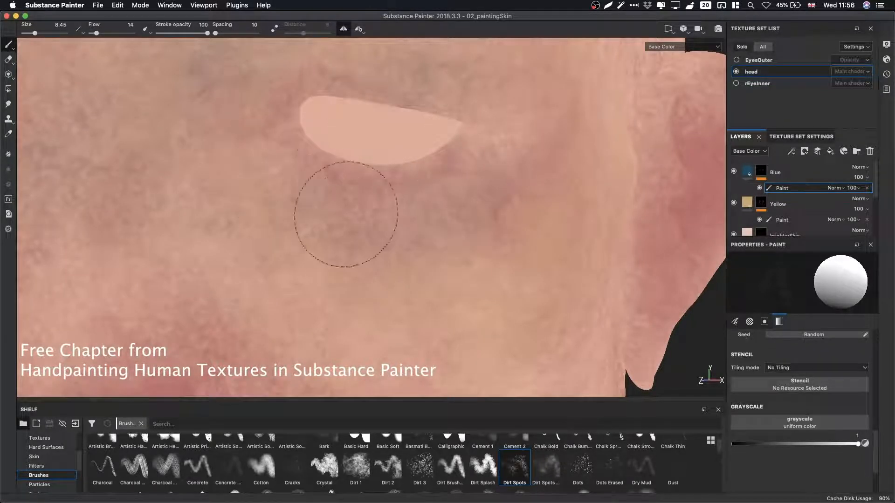
# Paint blue variation under the eye and across the cheek beside the nose.
pyautogui.moveTo(343, 213)
pyautogui.keyDown('alt'); pyautogui.mouseDown()
pyautogui.moveTo(356, 218)
pyautogui.moveTo(367, 194)
pyautogui.mouseUp(); pyautogui.keyUp('alt')
pyautogui.keyDown('alt'); pyautogui.moveTo(368, 194); pyautogui.dragTo(411, 80, button='middle'); pyautogui.keyUp('alt')
pyautogui.keyDown('alt'); pyautogui.moveTo(357, 261); pyautogui.dragTo(380, 267, button='right'); pyautogui.keyUp('alt')
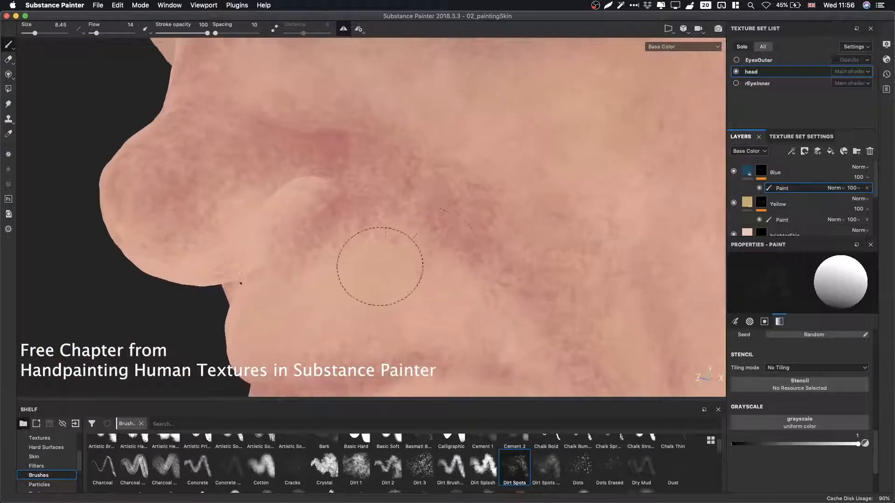
pyautogui.keyDown('alt'); pyautogui.moveTo(379, 267); pyautogui.dragTo(443, 257); pyautogui.keyUp('alt')
pyautogui.keyDown('alt'); pyautogui.moveTo(442, 256); pyautogui.dragTo(449, 147, button='middle'); pyautogui.keyUp('alt')
pyautogui.keyDown('alt'); pyautogui.moveTo(450, 147); pyautogui.dragTo(505, 186, button='right'); pyautogui.keyUp('alt')
pyautogui.keyDown('alt'); pyautogui.moveTo(505, 186); pyautogui.dragTo(512, 220, button='middle'); pyautogui.keyUp('alt')
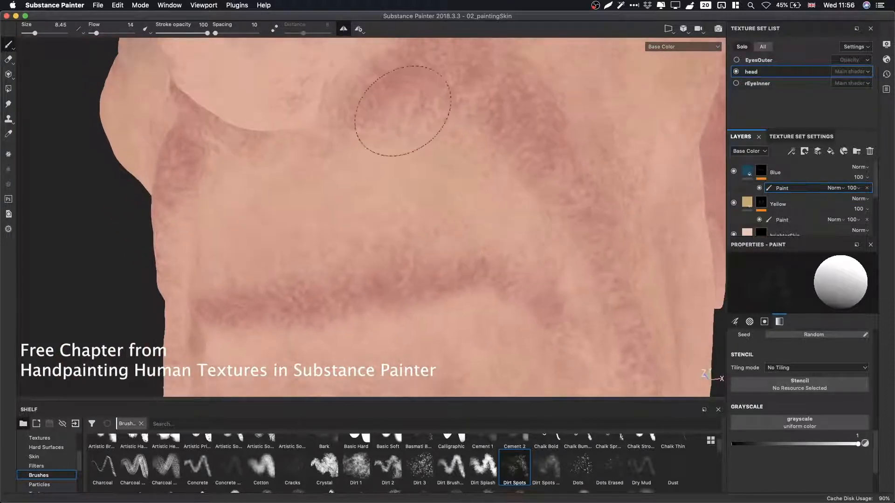
# Paint blue variation across the chin, jaw and neck.
pyautogui.moveTo(530, 230)
pyautogui.keyDown('alt'); pyautogui.mouseDown()
pyautogui.moveTo(300, 206)
pyautogui.moveTo(248, 168)
pyautogui.moveTo(289, 177)
pyautogui.mouseUp(); pyautogui.keyUp('alt')
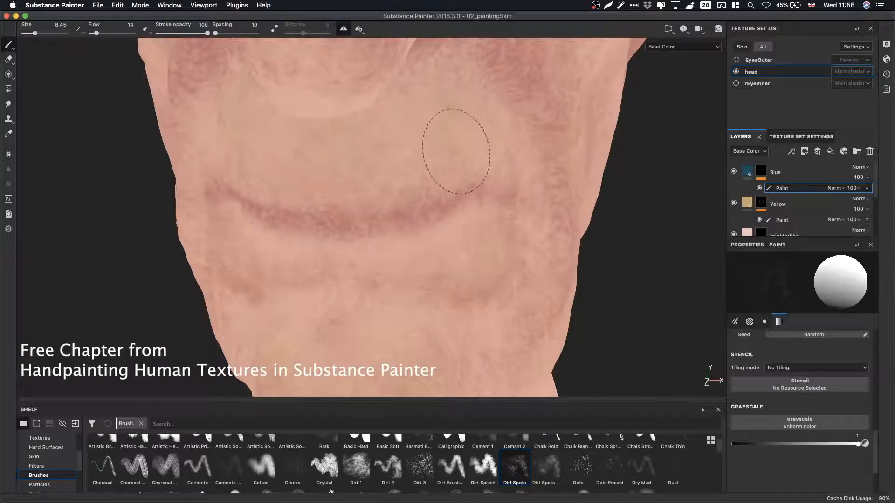
pyautogui.moveTo(438, 275)
pyautogui.keyDown('alt'); pyautogui.mouseDown()
pyautogui.moveTo(355, 206)
pyautogui.moveTo(524, 186)
pyautogui.mouseUp(); pyautogui.keyUp('alt')
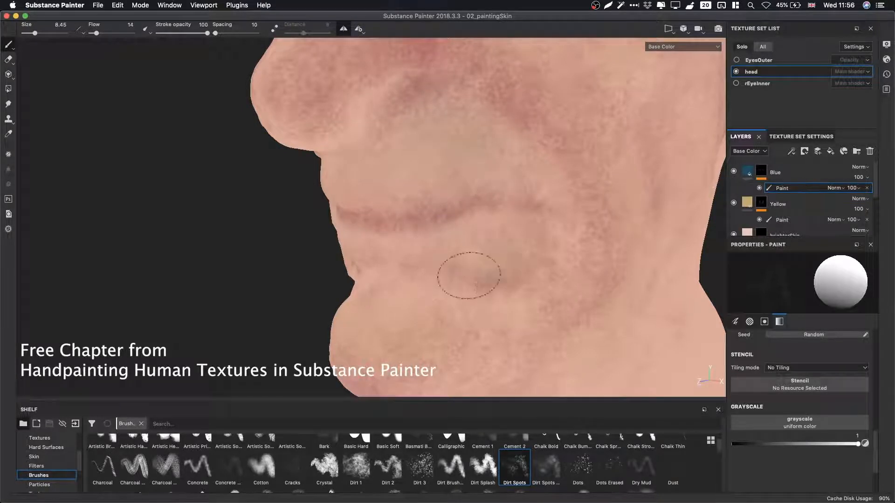
pyautogui.moveTo(512, 285)
pyautogui.keyDown('alt'); pyautogui.mouseDown()
pyautogui.moveTo(408, 201)
pyautogui.moveTo(494, 189)
pyautogui.moveTo(458, 230)
pyautogui.moveTo(550, 207)
pyautogui.mouseUp(); pyautogui.keyUp('alt')
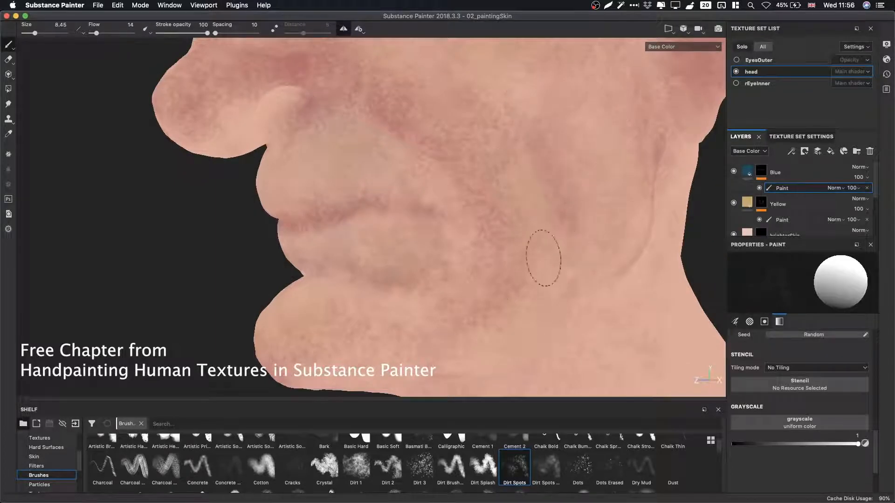
pyautogui.keyDown('alt'); pyautogui.moveTo(305, 314); pyautogui.dragTo(336, 328); pyautogui.keyUp('alt')
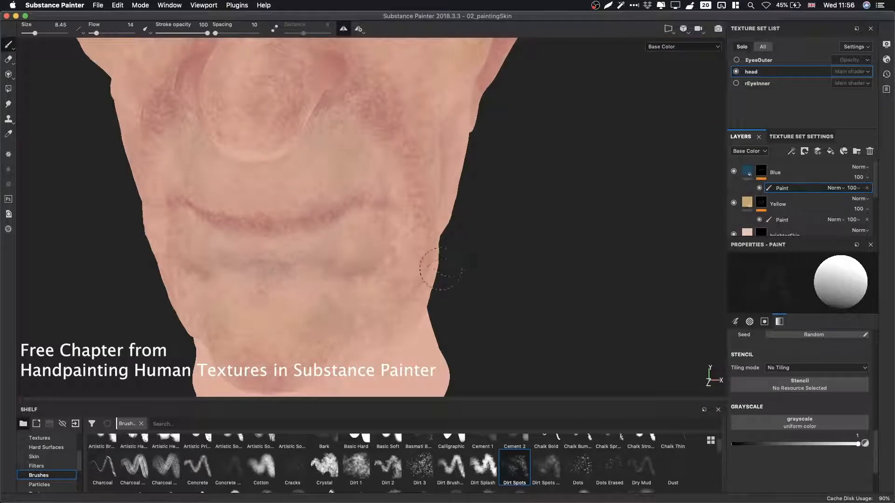
# Paint blue Dirt Spots variation along the side and front of the neck below the jaw.
pyautogui.keyDown('alt'); pyautogui.moveTo(437, 256); pyautogui.dragTo(431, 180); pyautogui.keyUp('alt')
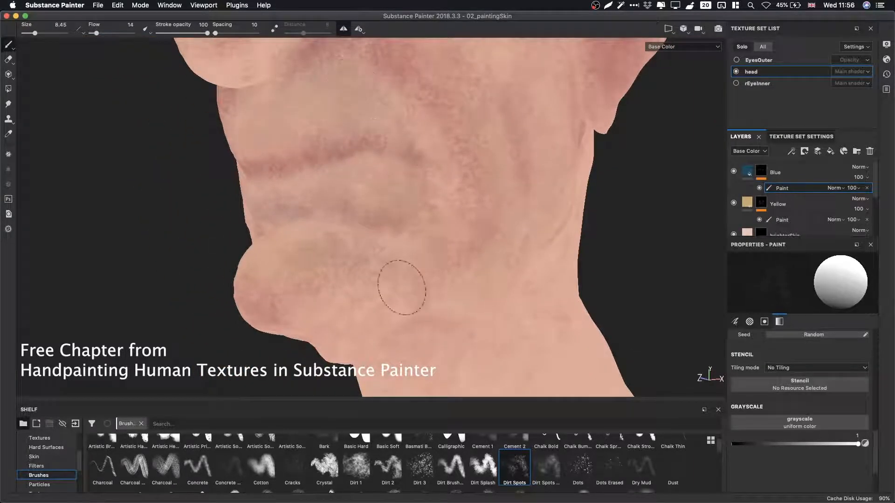
pyautogui.keyDown('alt'); pyautogui.moveTo(401, 288); pyautogui.dragTo(428, 282); pyautogui.keyUp('alt')
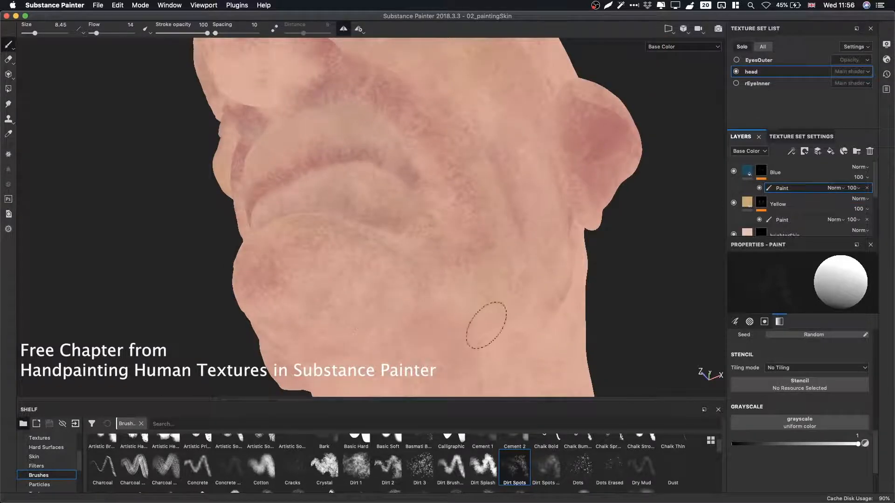
pyautogui.moveTo(486, 325)
pyautogui.keyDown('alt'); pyautogui.mouseDown()
pyautogui.moveTo(390, 314)
pyautogui.moveTo(503, 200)
pyautogui.moveTo(438, 215)
pyautogui.mouseUp(); pyautogui.keyUp('alt')
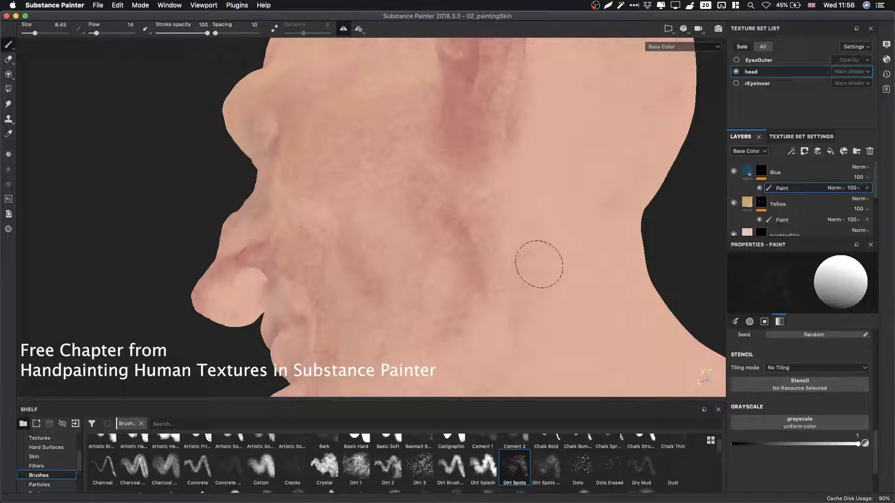
pyautogui.keyDown('alt'); pyautogui.moveTo(426, 174); pyautogui.dragTo(461, 179); pyautogui.keyUp('alt')
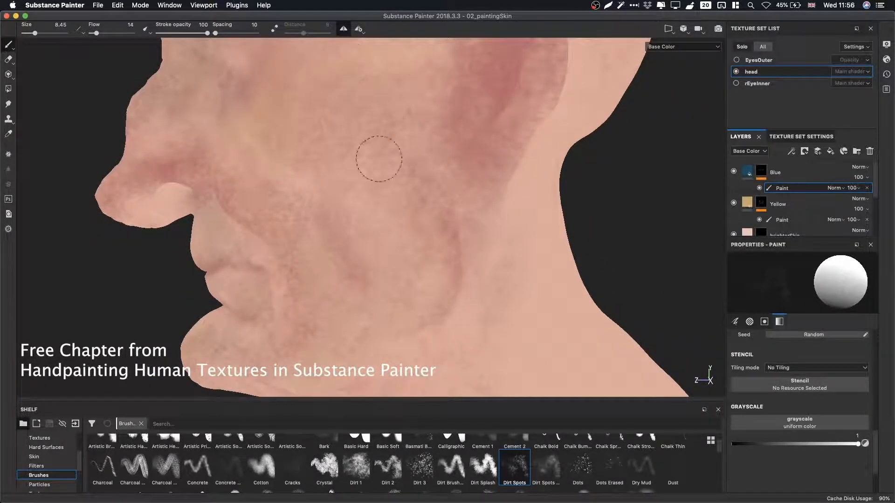
# Paint more blue variation over the cheek beside the nose and across the lips and chin.
pyautogui.moveTo(499, 194)
pyautogui.keyDown('alt'); pyautogui.mouseDown()
pyautogui.moveTo(409, 210)
pyautogui.moveTo(595, 183)
pyautogui.moveTo(410, 201)
pyautogui.moveTo(364, 216)
pyautogui.mouseUp(); pyautogui.keyUp('alt')
pyautogui.keyDown('alt'); pyautogui.moveTo(382, 251); pyautogui.dragTo(442, 190, button='middle'); pyautogui.keyUp('alt')
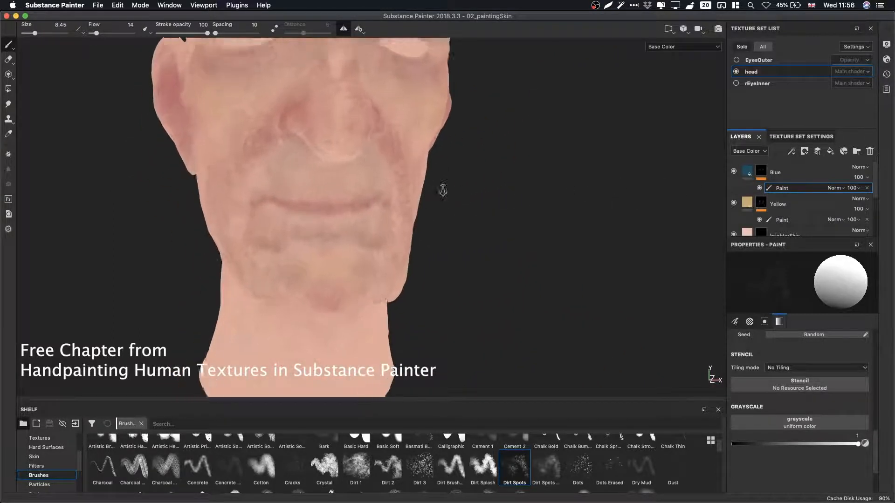
pyautogui.keyDown('alt'); pyautogui.moveTo(441, 190); pyautogui.dragTo(445, 247, button='right'); pyautogui.keyUp('alt')
pyautogui.keyDown('alt'); pyautogui.moveTo(445, 247); pyautogui.dragTo(418, 250); pyautogui.keyUp('alt')
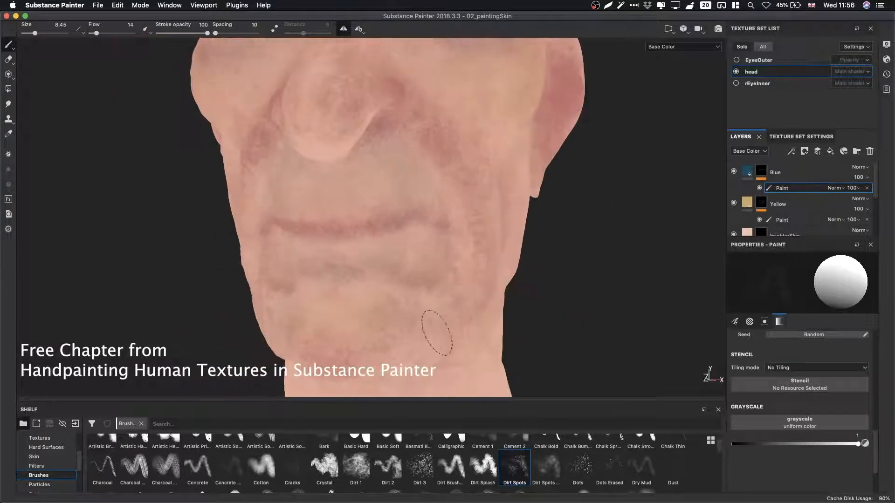
pyautogui.keyDown('alt'); pyautogui.moveTo(367, 316); pyautogui.dragTo(380, 214); pyautogui.keyUp('alt')
pyautogui.keyDown('alt'); pyautogui.moveTo(427, 212); pyautogui.dragTo(480, 218, button='right'); pyautogui.keyUp('alt')
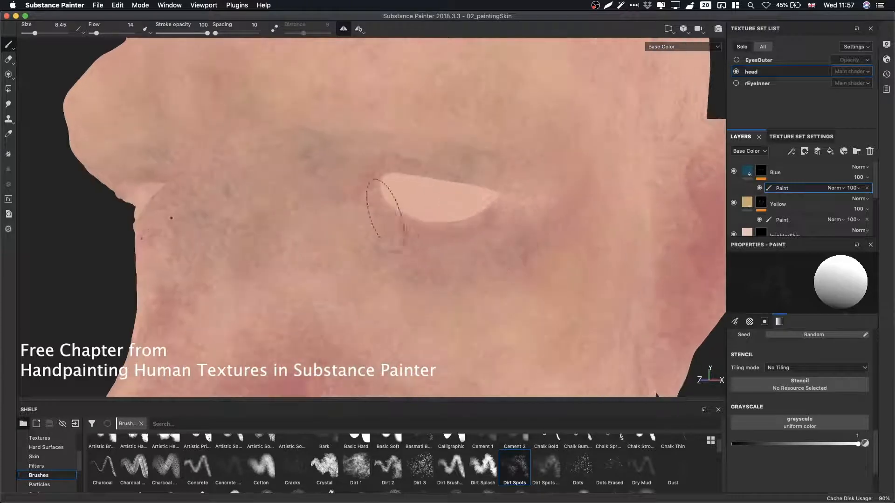
# Paint blue variation around the upper eyelid and brow, then shrink the brush to 2.99.
pyautogui.keyDown('alt'); pyautogui.moveTo(386, 210); pyautogui.dragTo(527, 224); pyautogui.keyUp('alt')
pyautogui.keyDown('alt'); pyautogui.moveTo(527, 224); pyautogui.dragTo(704, 246, button='right'); pyautogui.keyUp('alt')
pyautogui.keyDown('alt'); pyautogui.moveTo(459, 163); pyautogui.dragTo(457, 173, button='middle'); pyautogui.keyUp('alt')
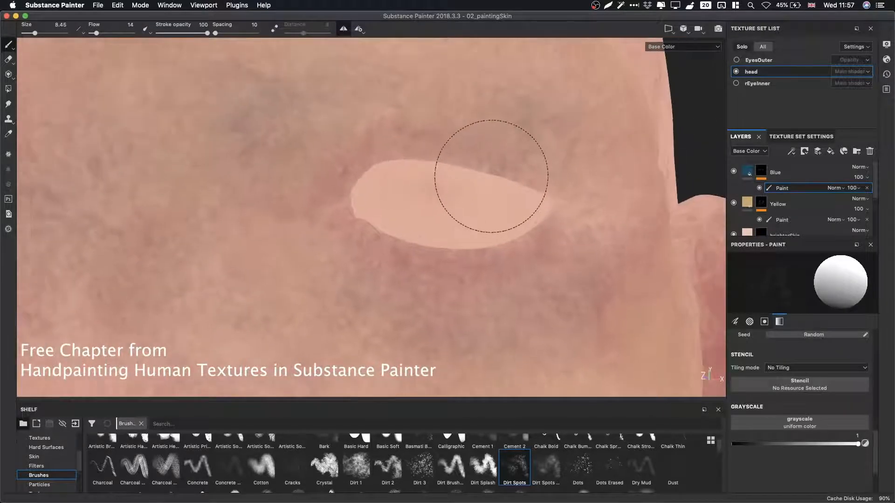
pyautogui.keyDown('super'); pyautogui.moveTo(493, 179); pyautogui.dragTo(463, 174, button='right'); pyautogui.keyUp('super')
pyautogui.moveTo(505, 178)
pyautogui.keyDown('alt'); pyautogui.mouseDown()
pyautogui.moveTo(513, 155)
pyautogui.moveTo(496, 153)
pyautogui.moveTo(511, 168)
pyautogui.mouseUp(); pyautogui.keyUp('alt')
pyautogui.moveTo(431, 135)
pyautogui.mouseDown()
pyautogui.moveTo(351, 183)
pyautogui.moveTo(357, 165)
pyautogui.mouseUp()
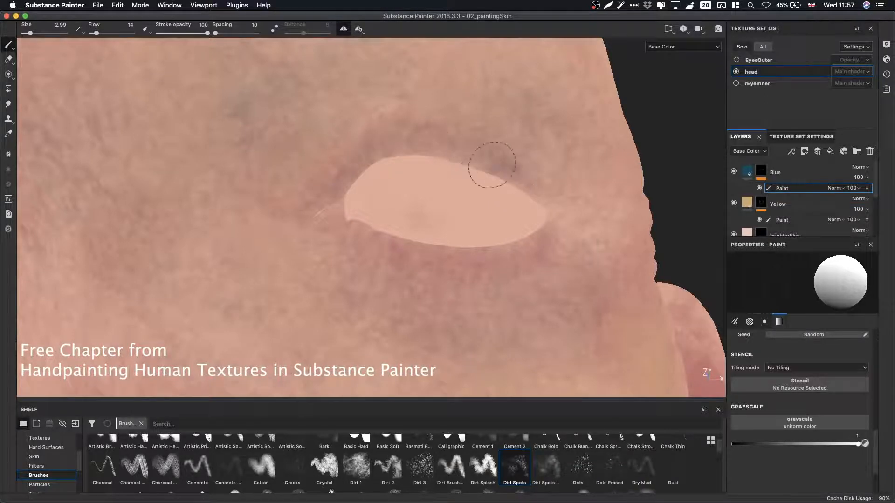
# Paint fine blue detail along the lower eyelid and the outer corner of the eye.
pyautogui.keyDown('alt'); pyautogui.moveTo(489, 160); pyautogui.dragTo(499, 274); pyautogui.keyUp('alt')
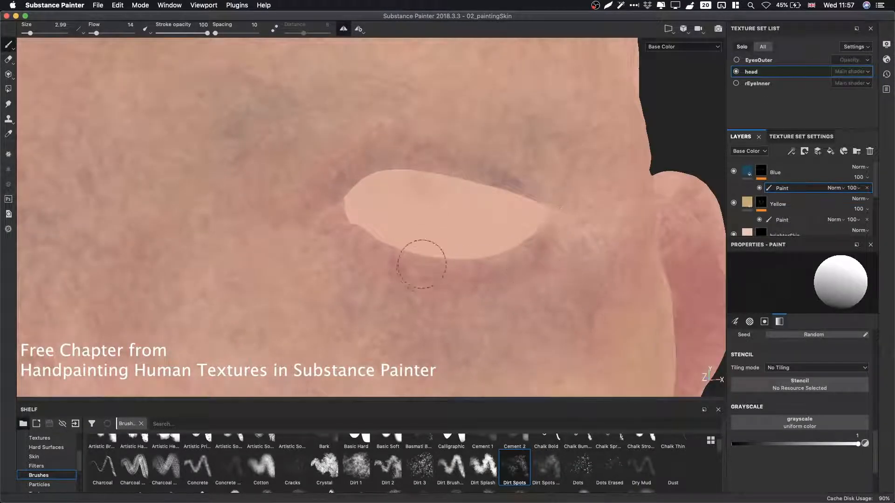
pyautogui.moveTo(421, 264); pyautogui.dragTo(322, 235)
pyautogui.click(800, 136)
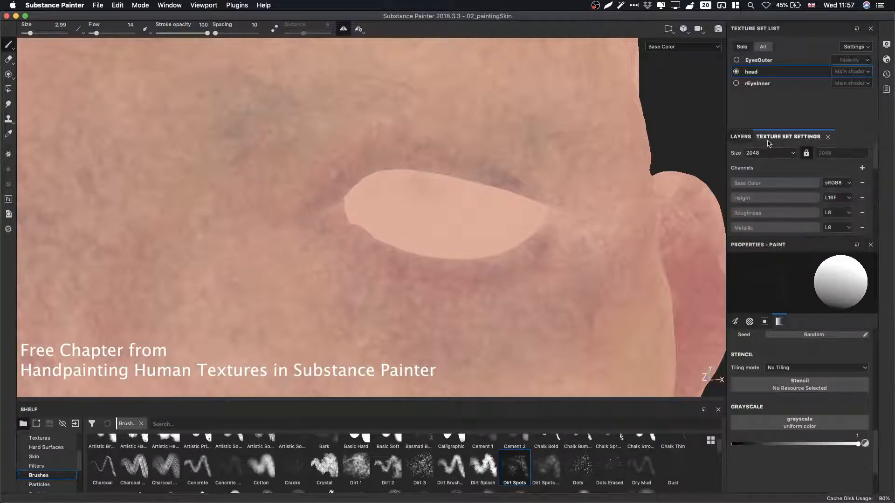
pyautogui.click(742, 137)
pyautogui.keyDown('alt'); pyautogui.moveTo(465, 204); pyautogui.dragTo(355, 200); pyautogui.keyUp('alt')
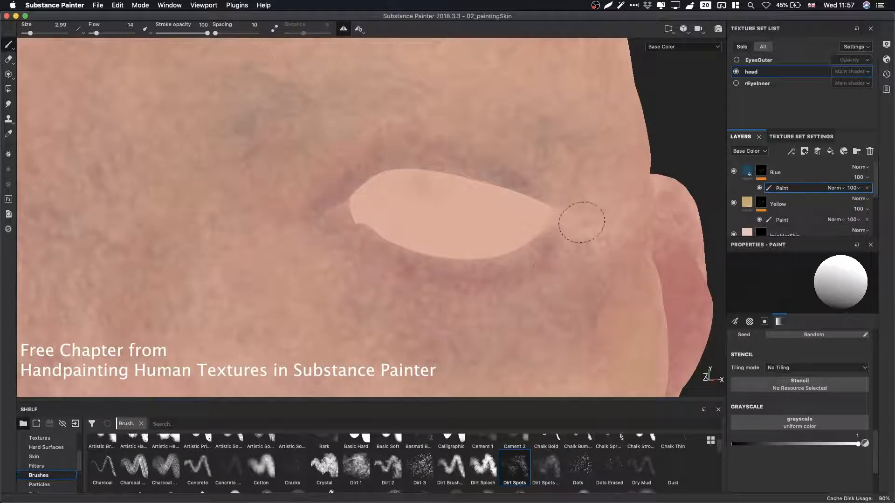
pyautogui.moveTo(582, 223)
pyautogui.keyDown('alt'); pyautogui.mouseDown()
pyautogui.moveTo(468, 247)
pyautogui.moveTo(579, 236)
pyautogui.mouseUp(); pyautogui.keyUp('alt')
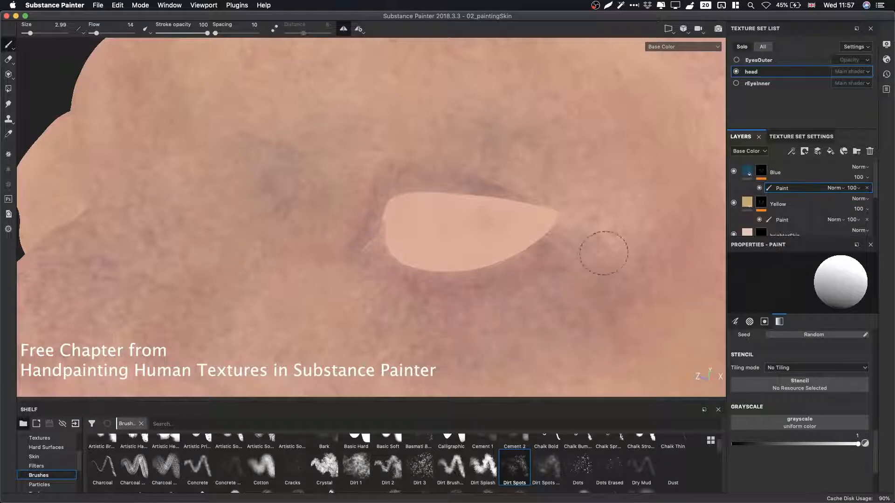
pyautogui.keyDown('alt'); pyautogui.moveTo(555, 300); pyautogui.dragTo(529, 179); pyautogui.keyUp('alt')
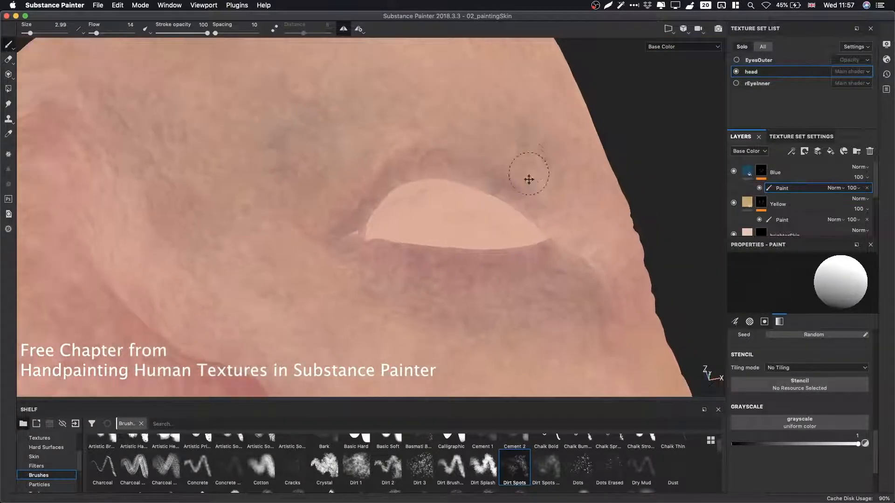
# Paint fine blue variation around the nostril and upper lip.
pyautogui.press('f')
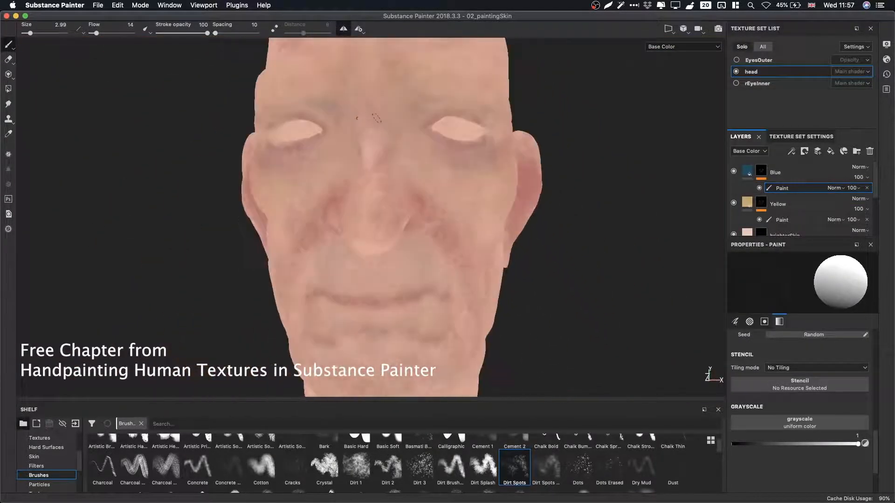
pyautogui.scroll(8, 393, 237)
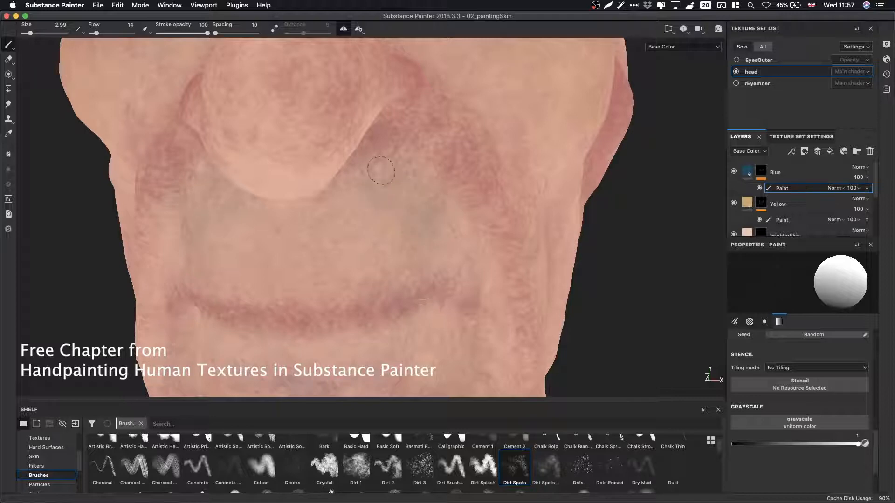
pyautogui.keyDown('alt'); pyautogui.moveTo(433, 239); pyautogui.dragTo(438, 176); pyautogui.keyUp('alt')
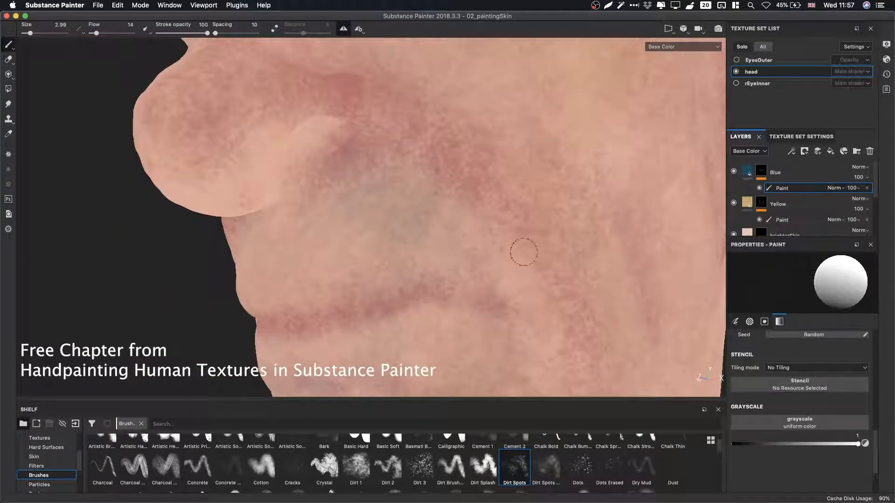
pyautogui.keyDown('alt'); pyautogui.moveTo(530, 295); pyautogui.dragTo(419, 199); pyautogui.keyUp('alt')
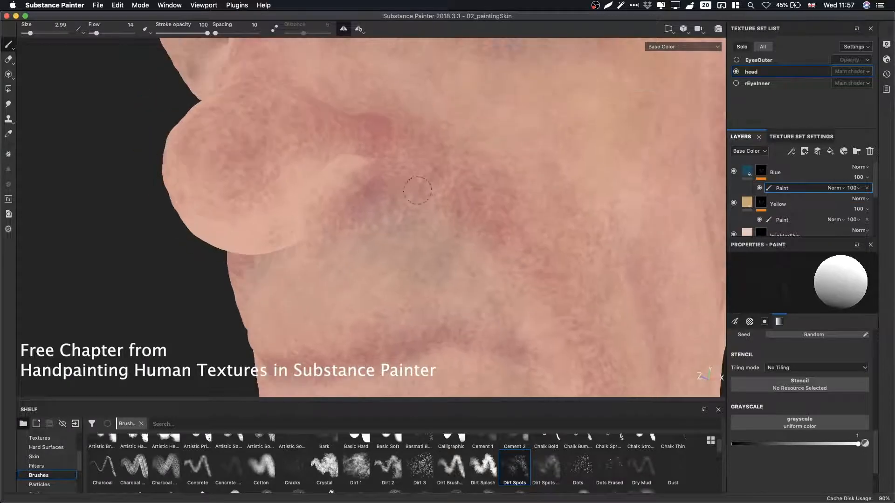
pyautogui.moveTo(332, 191)
pyautogui.keyDown('alt'); pyautogui.mouseDown()
pyautogui.moveTo(418, 248)
pyautogui.moveTo(450, 248)
pyautogui.mouseUp(); pyautogui.keyUp('alt')
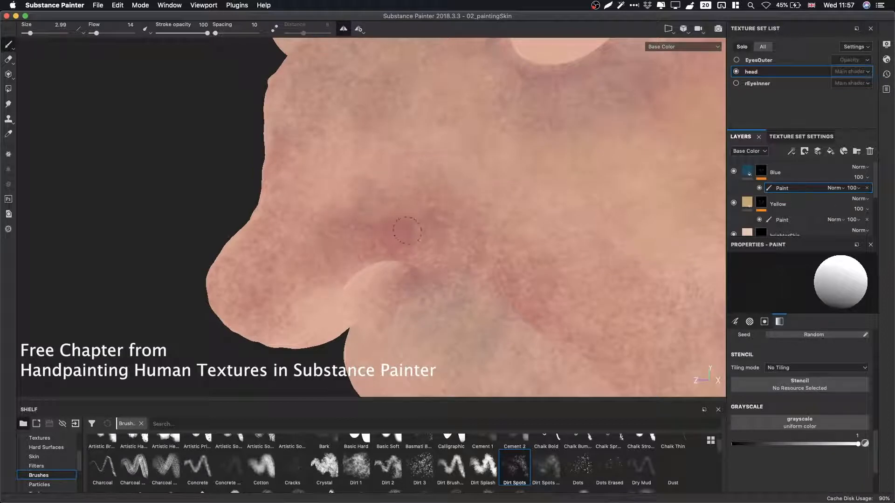
# Paint fine blue variation along the side of the nose and across the brow.
pyautogui.keyDown('alt'); pyautogui.moveTo(317, 308); pyautogui.dragTo(300, 248); pyautogui.keyUp('alt')
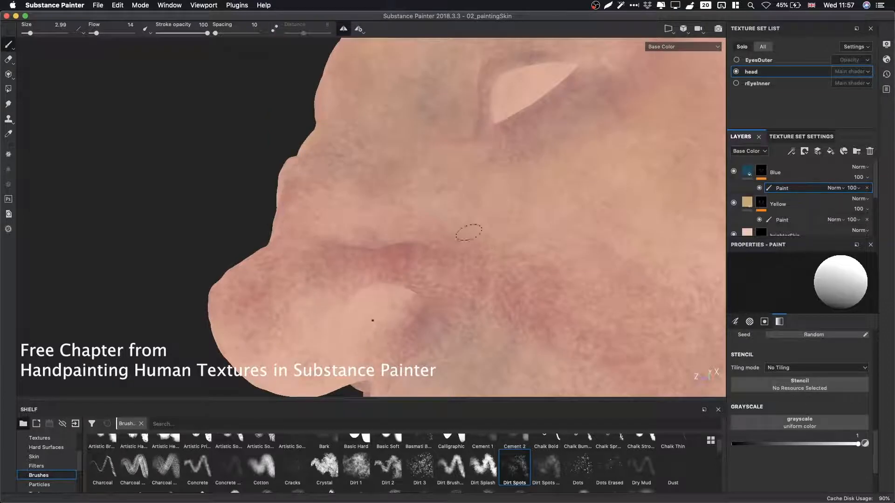
pyautogui.keyDown('alt'); pyautogui.moveTo(468, 234); pyautogui.dragTo(401, 204); pyautogui.keyUp('alt')
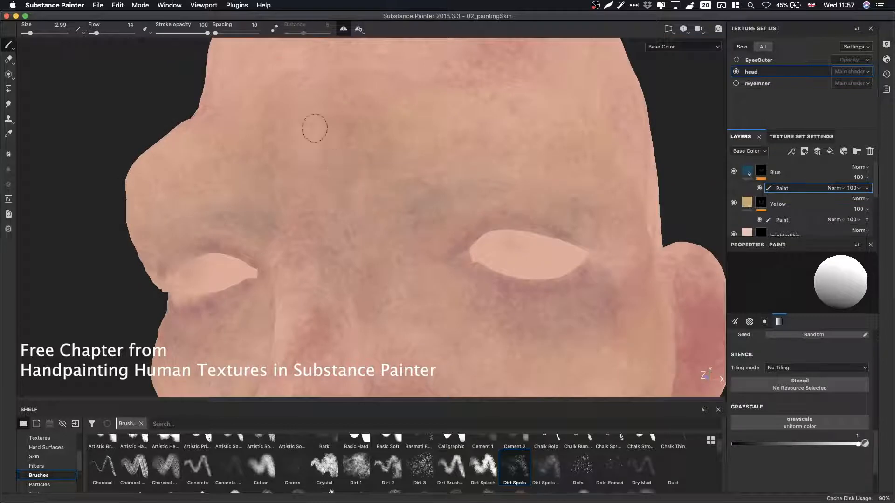
pyautogui.keyDown('alt'); pyautogui.moveTo(258, 174); pyautogui.dragTo(420, 174); pyautogui.keyUp('alt')
pyautogui.moveTo(333, 175)
pyautogui.keyDown('alt'); pyautogui.mouseDown()
pyautogui.moveTo(278, 135)
pyautogui.moveTo(298, 182)
pyautogui.mouseUp(); pyautogui.keyUp('alt')
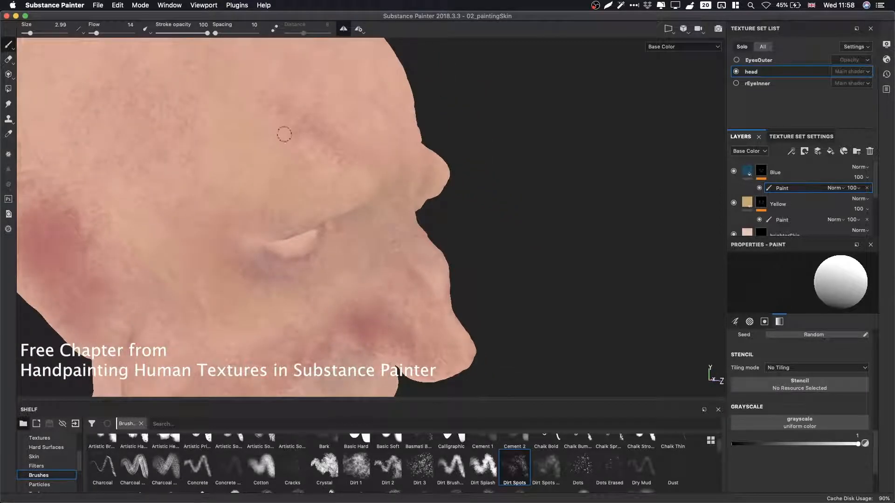
# Paint blue variation across the temple and the side of the cheek.
pyautogui.moveTo(459, 170)
pyautogui.keyDown('alt'); pyautogui.mouseDown()
pyautogui.moveTo(390, 240)
pyautogui.moveTo(336, 176)
pyautogui.moveTo(171, 197)
pyautogui.moveTo(519, 233)
pyautogui.moveTo(448, 201)
pyautogui.moveTo(392, 266)
pyautogui.moveTo(415, 177)
pyautogui.moveTo(304, 229)
pyautogui.moveTo(335, 176)
pyautogui.mouseUp(); pyautogui.keyUp('alt')
pyautogui.keyDown('alt'); pyautogui.moveTo(336, 176); pyautogui.dragTo(599, 249, button='right'); pyautogui.keyUp('alt')
pyautogui.moveTo(600, 250)
pyautogui.keyDown('alt'); pyautogui.mouseDown()
pyautogui.moveTo(464, 254)
pyautogui.moveTo(534, 203)
pyautogui.moveTo(366, 200)
pyautogui.moveTo(554, 198)
pyautogui.moveTo(436, 184)
pyautogui.moveTo(471, 260)
pyautogui.moveTo(475, 244)
pyautogui.mouseUp(); pyautogui.keyUp('alt')
pyautogui.keyDown('alt'); pyautogui.moveTo(412, 237); pyautogui.dragTo(580, 239); pyautogui.keyUp('alt')
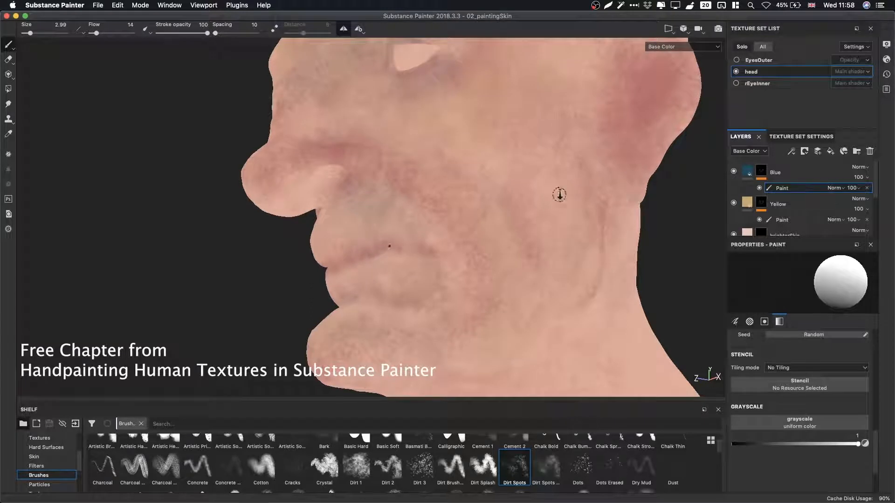
# Enlarge the brush to 15.74 with flow 20 and paint blue variation down the side of the neck.
pyautogui.moveTo(559, 195)
pyautogui.keyDown('alt'); pyautogui.mouseDown(button='right')
pyautogui.moveTo(569, 195)
pyautogui.moveTo(563, 199)
pyautogui.mouseUp(button='right'); pyautogui.keyUp('alt')
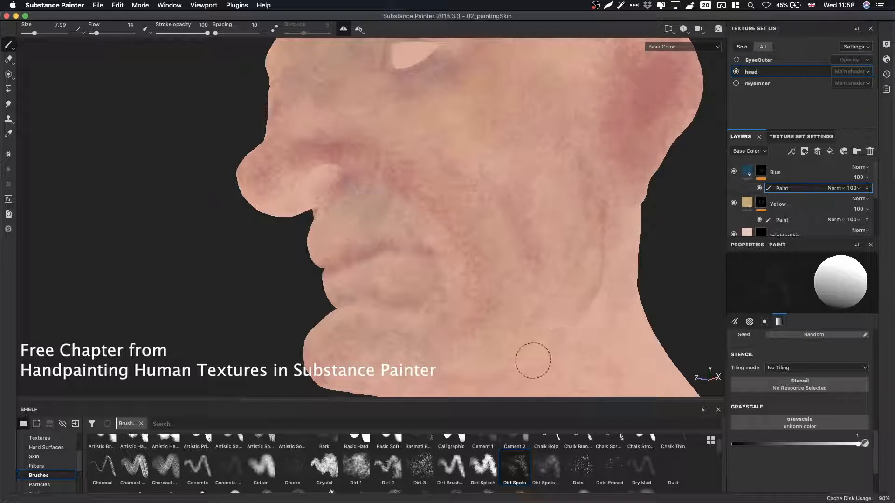
pyautogui.moveTo(533, 362)
pyautogui.keyDown('alt'); pyautogui.mouseDown(button='middle')
pyautogui.moveTo(490, 225)
pyautogui.moveTo(520, 220)
pyautogui.mouseUp(button='middle'); pyautogui.keyUp('alt')
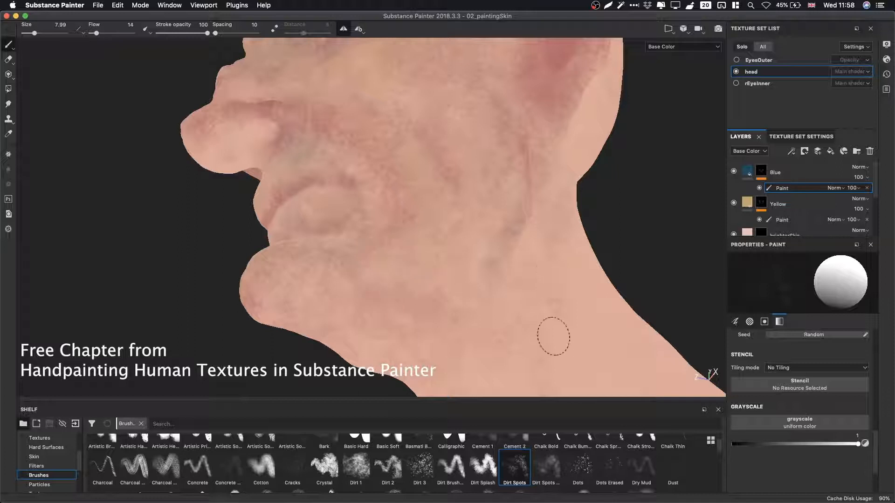
pyautogui.moveTo(530, 246)
pyautogui.keyDown('alt'); pyautogui.mouseDown()
pyautogui.moveTo(434, 169)
pyautogui.moveTo(411, 196)
pyautogui.moveTo(431, 260)
pyautogui.moveTo(424, 264)
pyautogui.mouseUp(); pyautogui.keyUp('alt')
pyautogui.keyDown('super'); pyautogui.moveTo(406, 266); pyautogui.dragTo(431, 268, button='right'); pyautogui.keyUp('super')
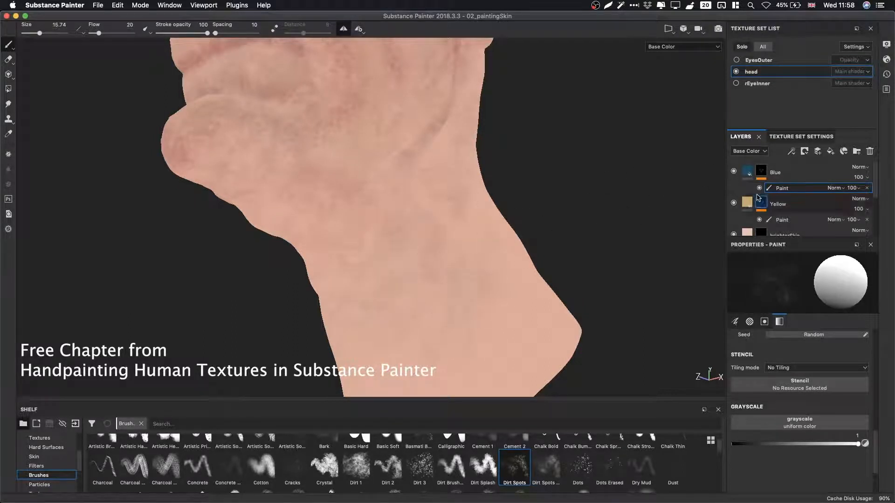
# Select the red layer's paint mask and paint red variation over the upper lip, shrinking the brush to 4.78.
pyautogui.scroll(-3, 867, 186)
pyautogui.click(802, 222)
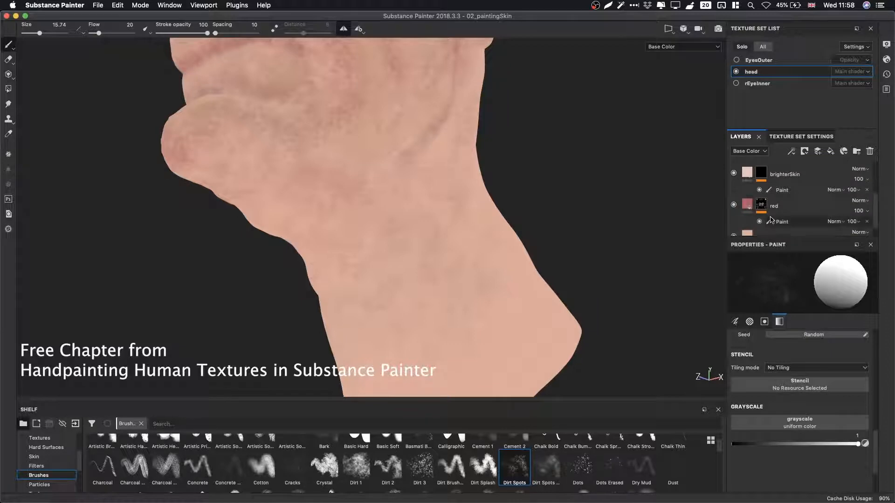
pyautogui.keyDown('alt'); pyautogui.moveTo(425, 165); pyautogui.dragTo(570, 309, button='middle'); pyautogui.keyUp('alt')
pyautogui.keyDown('alt'); pyautogui.moveTo(396, 189); pyautogui.dragTo(475, 195); pyautogui.keyUp('alt')
pyautogui.keyDown('alt'); pyautogui.moveTo(364, 196); pyautogui.dragTo(433, 174, button='right'); pyautogui.keyUp('alt')
pyautogui.keyDown('alt'); pyautogui.moveTo(430, 171); pyautogui.dragTo(462, 194, button='middle'); pyautogui.keyUp('alt')
pyautogui.keyDown('alt'); pyautogui.moveTo(462, 194); pyautogui.dragTo(455, 208); pyautogui.keyUp('alt')
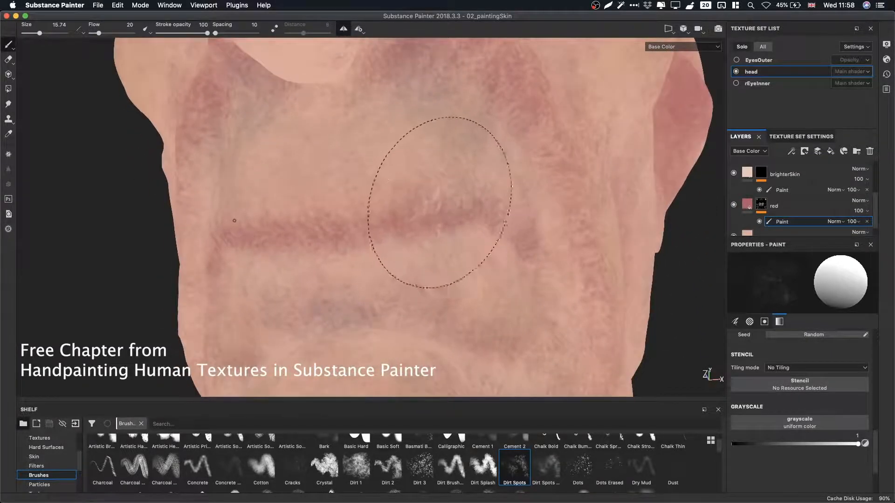
pyautogui.keyDown('super'); pyautogui.moveTo(456, 198); pyautogui.dragTo(404, 196, button='right'); pyautogui.keyUp('super')
# Set the grayscale to 0 and erase a spot of red above the upper lip, checking it in the material view.
pyautogui.press('x')
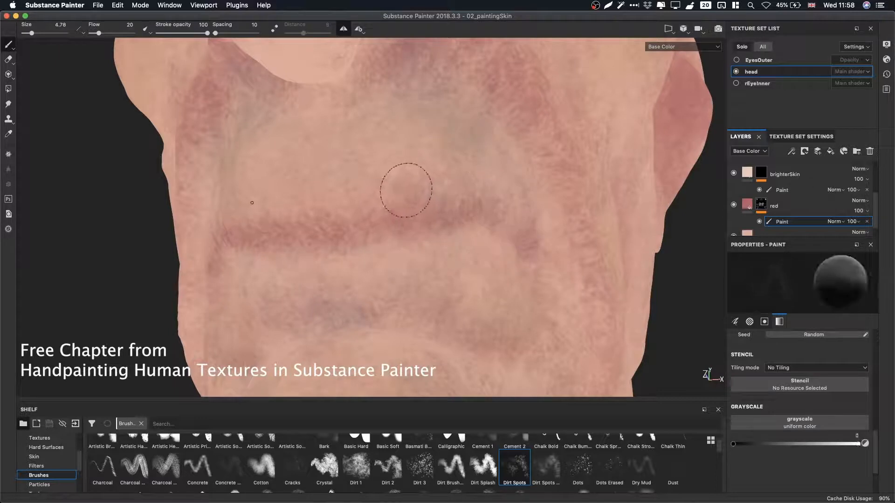
pyautogui.press('x')
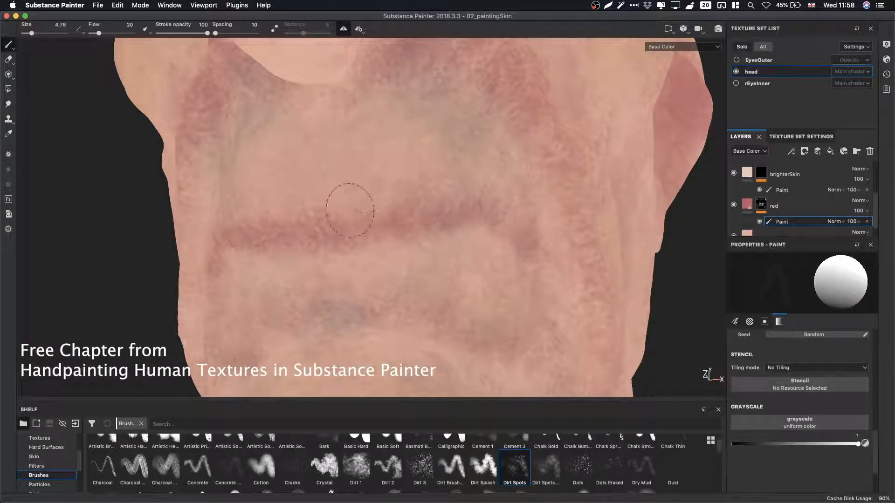
pyautogui.press('x')
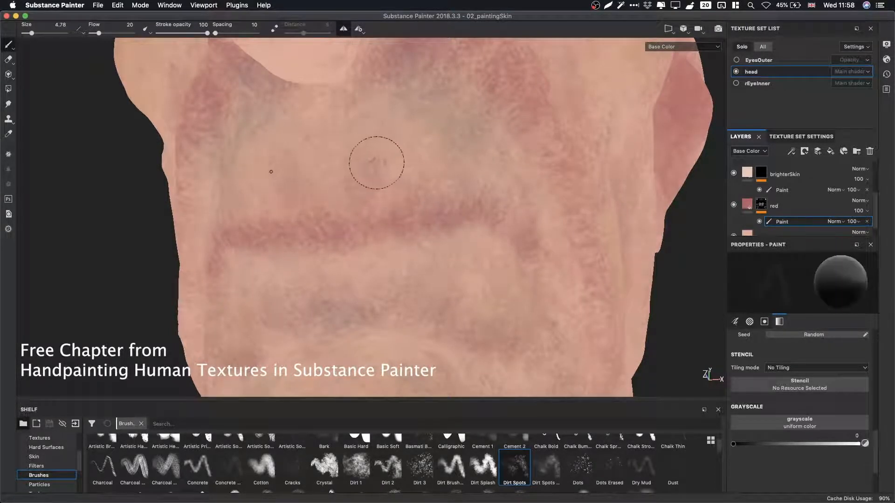
pyautogui.press('x')
pyautogui.press('x')
pyautogui.moveTo(341, 202)
pyautogui.keyDown('super'); pyautogui.mouseDown()
pyautogui.moveTo(308, 205)
pyautogui.moveTo(356, 192)
pyautogui.moveTo(328, 212)
pyautogui.moveTo(360, 195)
pyautogui.mouseUp(); pyautogui.keyUp('super')
pyautogui.press('m')
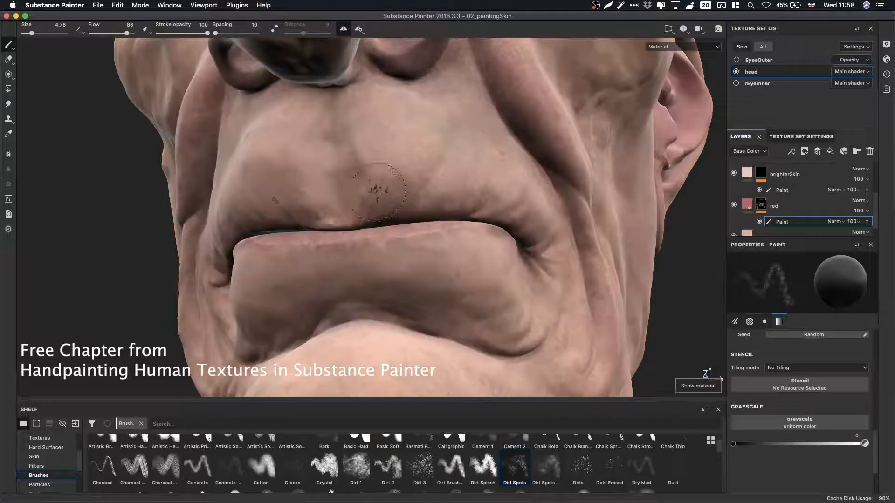
pyautogui.keyDown('alt'); pyautogui.moveTo(395, 217); pyautogui.dragTo(510, 199); pyautogui.keyUp('alt')
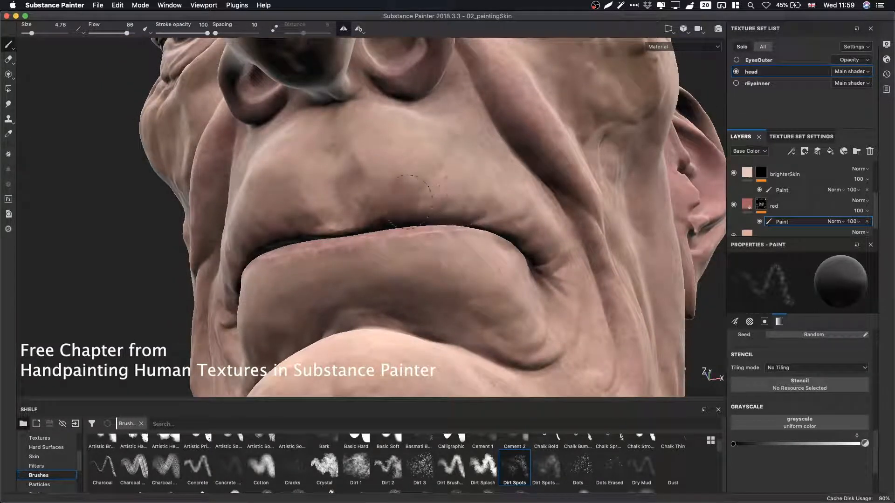
pyautogui.press('c')
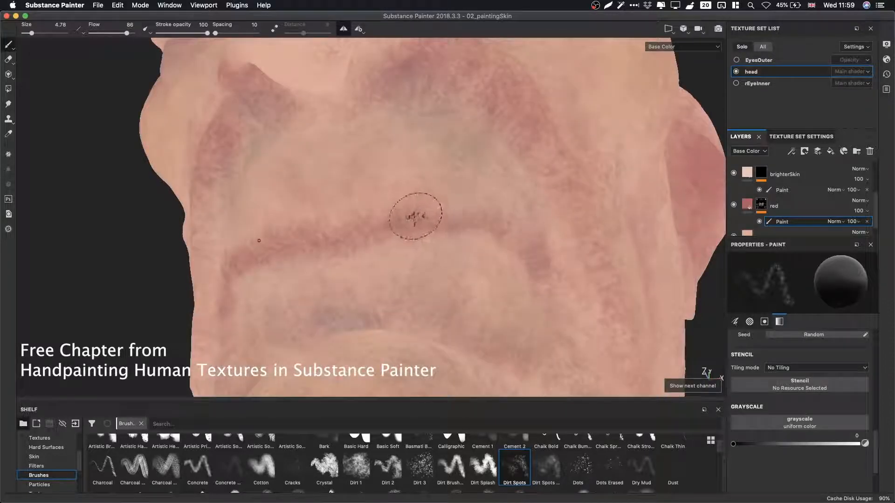
# Set the grayscale back to 1 and paint red along the upper lip with the brush at 3.27.
pyautogui.press('x')
pyautogui.click(414, 218)
pyautogui.keyDown('alt'); pyautogui.moveTo(415, 218); pyautogui.dragTo(407, 219, button='right'); pyautogui.keyUp('alt')
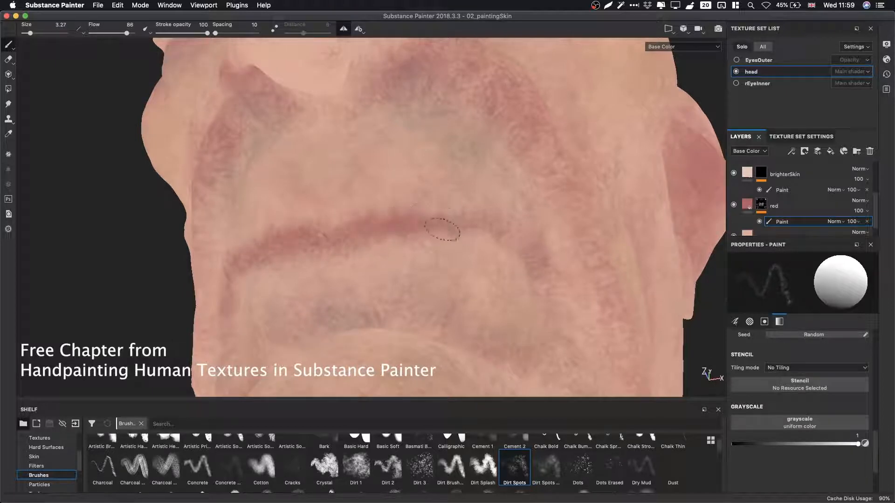
# Set the grayscale to 0 and erase red variation in spots along the upper lip.
pyautogui.moveTo(474, 221)
pyautogui.keyDown('alt'); pyautogui.mouseDown()
pyautogui.moveTo(479, 243)
pyautogui.moveTo(535, 248)
pyautogui.mouseUp(); pyautogui.keyUp('alt')
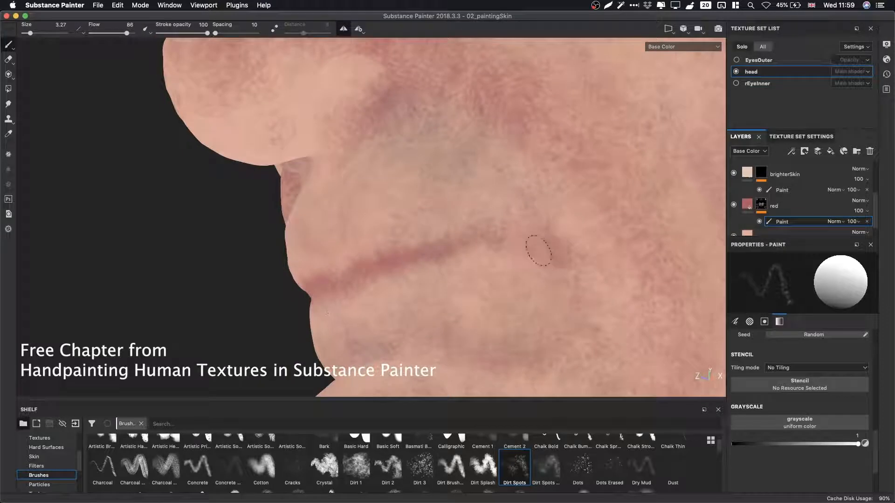
pyautogui.press('x')
pyautogui.click(537, 224)
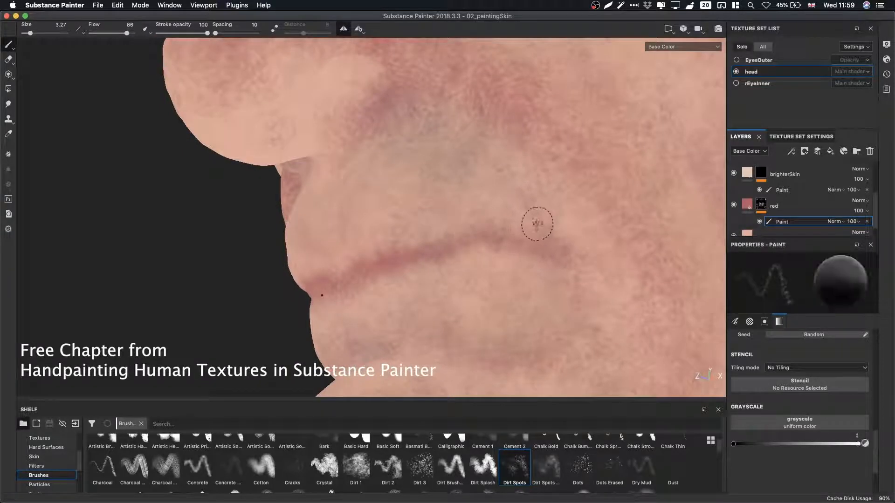
pyautogui.moveTo(537, 225); pyautogui.dragTo(503, 219)
pyautogui.moveTo(406, 228); pyautogui.dragTo(390, 234)
pyautogui.moveTo(525, 262); pyautogui.dragTo(474, 252)
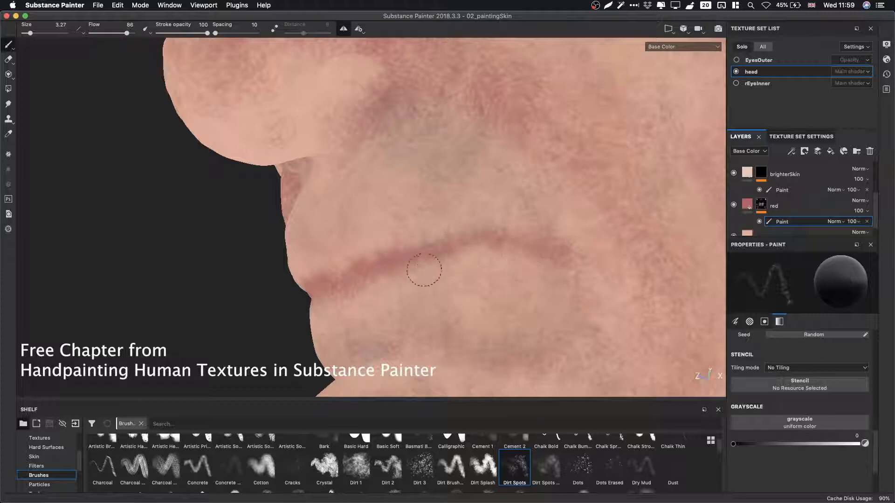
# Inspect the erased area above the upper lip in material view, then return to the base color view.
pyautogui.press('x')
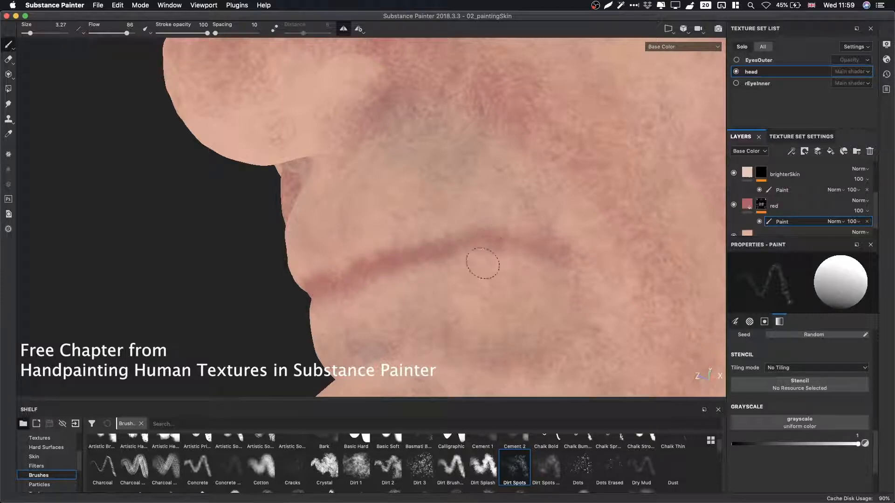
pyautogui.moveTo(540, 243)
pyautogui.keyDown('alt'); pyautogui.mouseDown()
pyautogui.moveTo(376, 238)
pyautogui.moveTo(349, 228)
pyautogui.moveTo(450, 210)
pyautogui.moveTo(410, 236)
pyautogui.moveTo(430, 184)
pyautogui.moveTo(425, 228)
pyautogui.moveTo(410, 233)
pyautogui.mouseUp(); pyautogui.keyUp('alt')
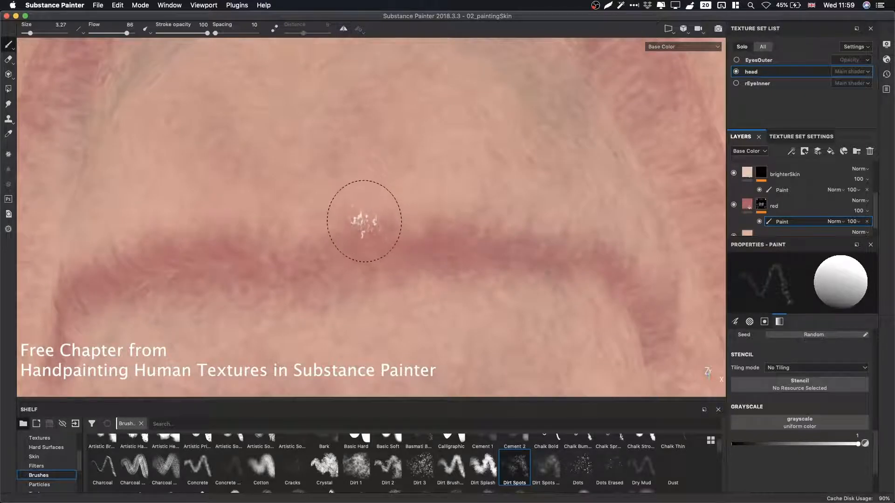
pyautogui.press('m')
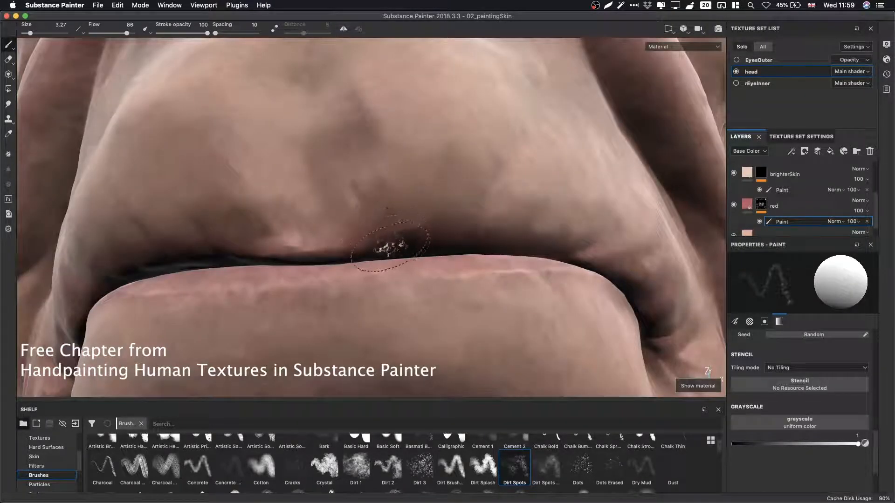
pyautogui.moveTo(378, 246)
pyautogui.keyDown('alt'); pyautogui.mouseDown()
pyautogui.moveTo(393, 212)
pyautogui.moveTo(391, 233)
pyautogui.moveTo(388, 199)
pyautogui.mouseUp(); pyautogui.keyUp('alt')
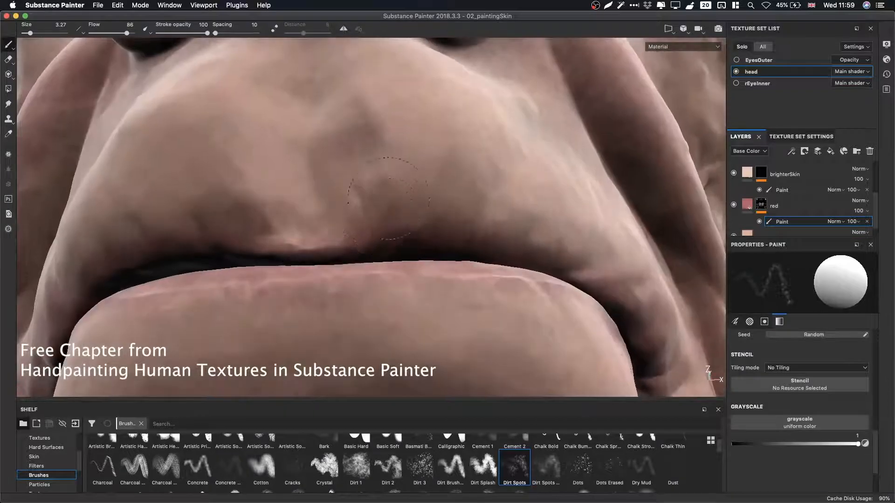
pyautogui.press('x')
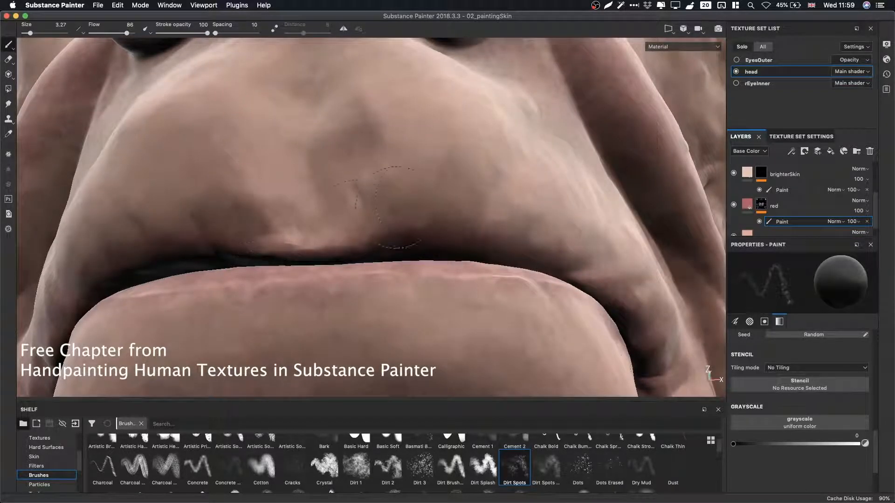
pyautogui.keyDown('alt'); pyautogui.moveTo(525, 215); pyautogui.dragTo(436, 202); pyautogui.keyUp('alt')
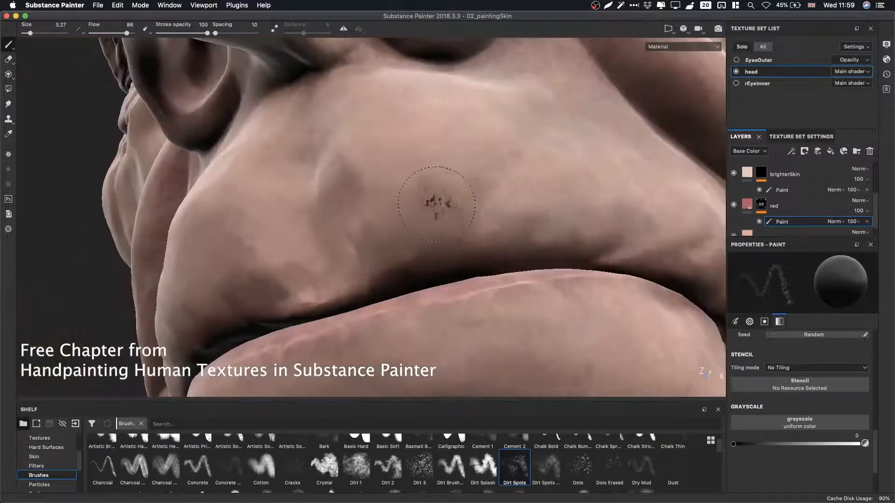
pyautogui.keyDown('alt'); pyautogui.moveTo(496, 208); pyautogui.dragTo(433, 196); pyautogui.keyUp('alt')
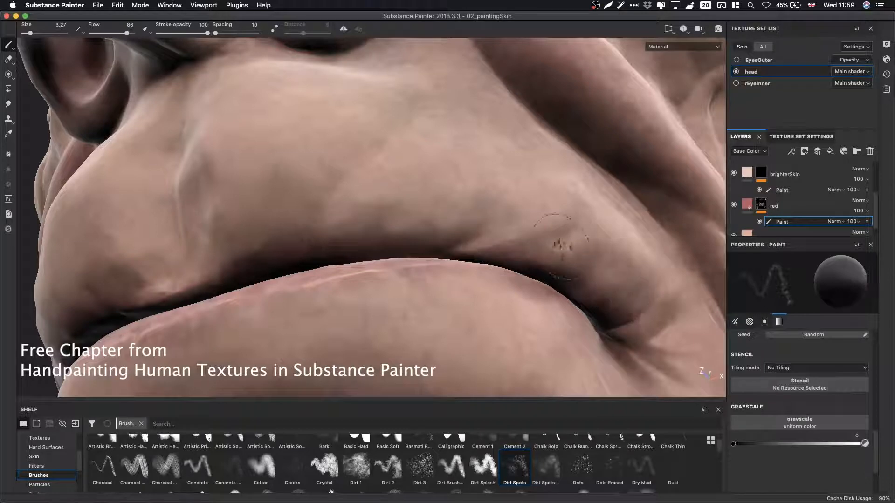
pyautogui.press('c')
# Set the grayscale to 1 and repaint red over the spot above the upper lip, shrinking the brush to 1.02.
pyautogui.press('x')
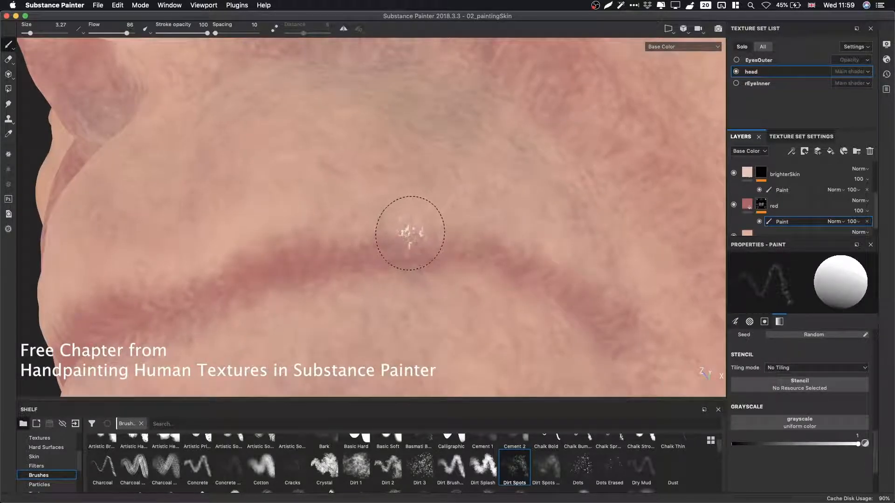
pyautogui.keyDown('alt'); pyautogui.moveTo(405, 233); pyautogui.dragTo(392, 231); pyautogui.keyUp('alt')
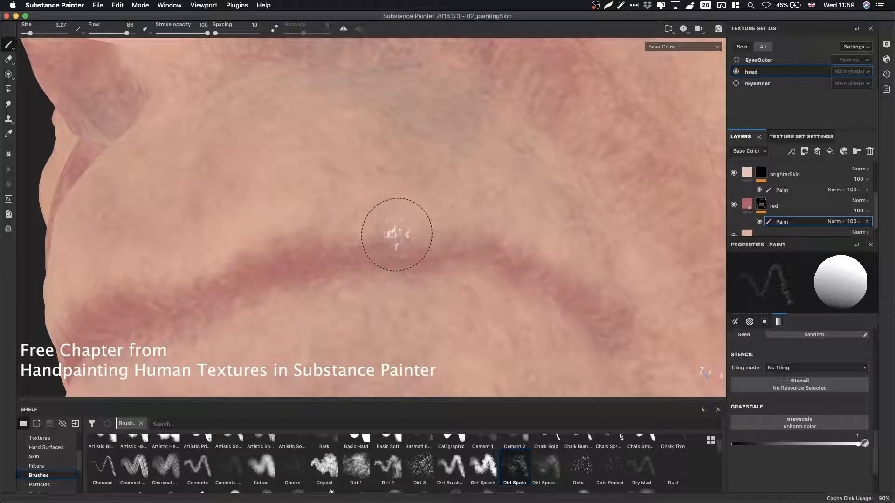
pyautogui.keyDown('super'); pyautogui.moveTo(395, 232); pyautogui.dragTo(381, 244, button='right'); pyautogui.keyUp('super')
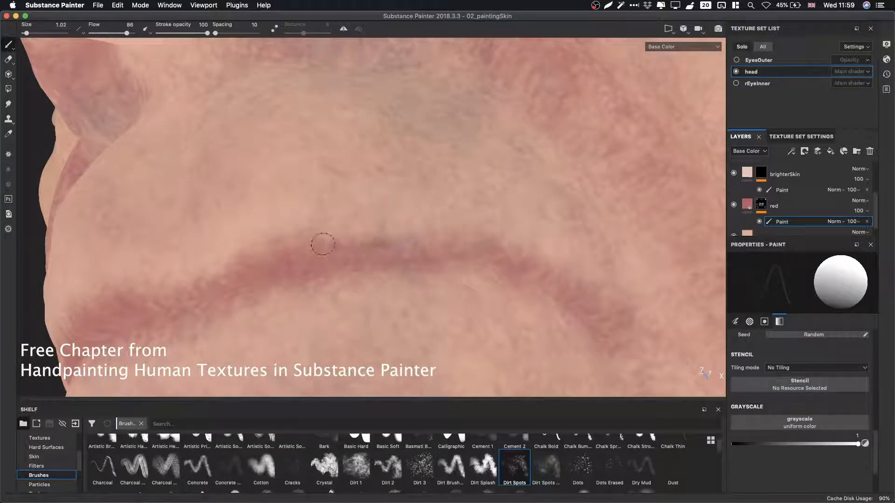
# Examine the upper lip from several angles, switching between material and base color views.
pyautogui.press('m')
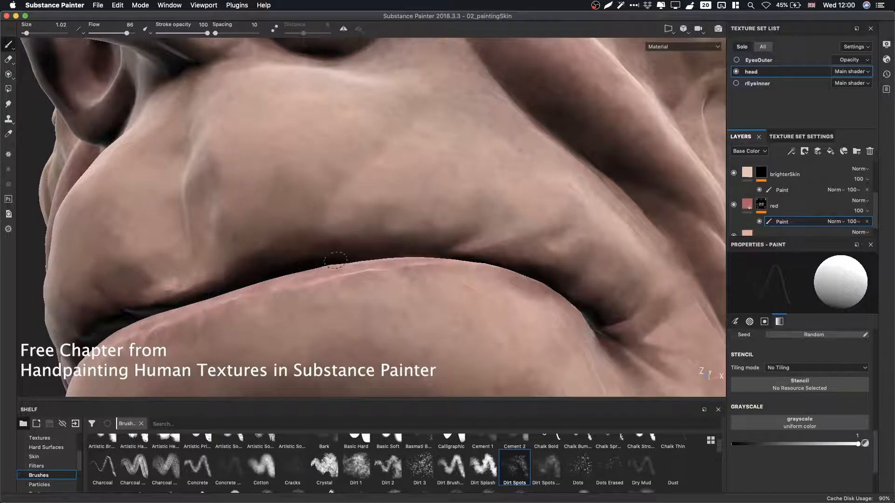
pyautogui.keyDown('alt'); pyautogui.moveTo(335, 260); pyautogui.dragTo(489, 252); pyautogui.keyUp('alt')
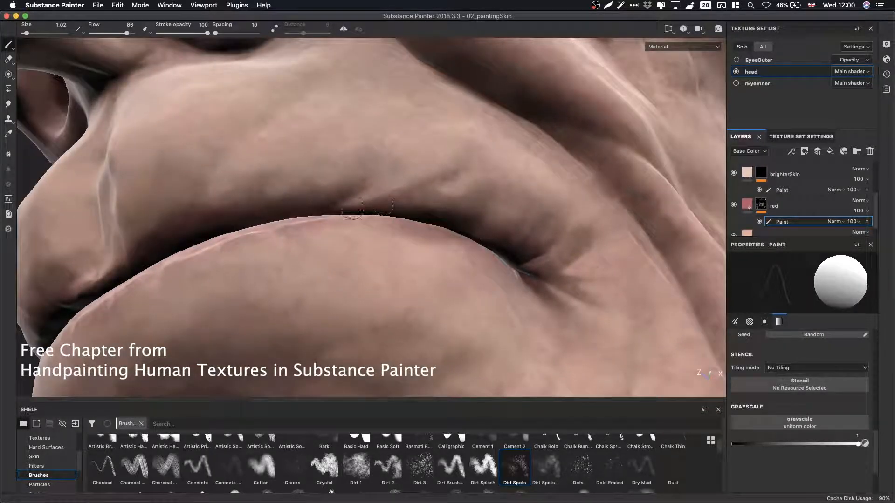
pyautogui.keyDown('alt'); pyautogui.moveTo(289, 209); pyautogui.dragTo(452, 236); pyautogui.keyUp('alt')
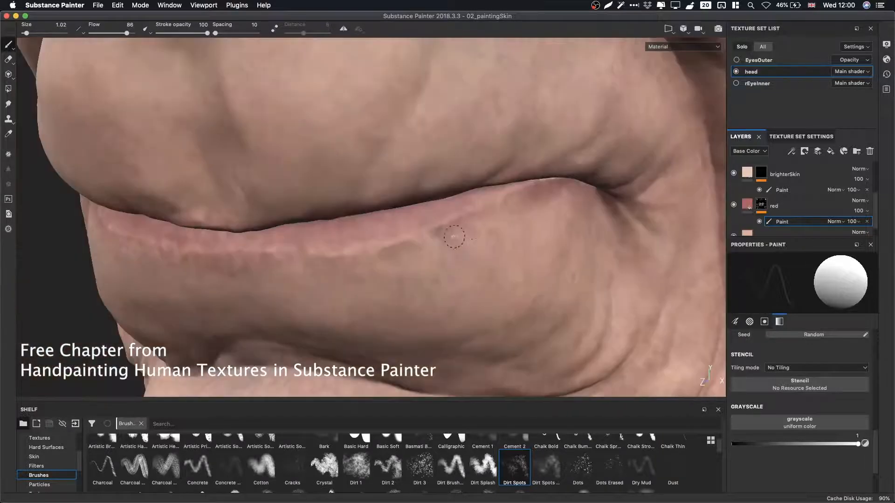
pyautogui.press('x')
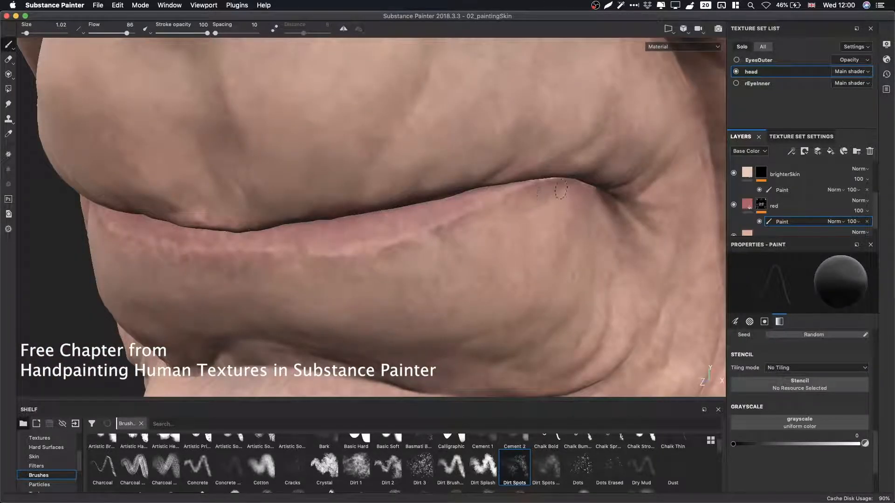
pyautogui.press('c')
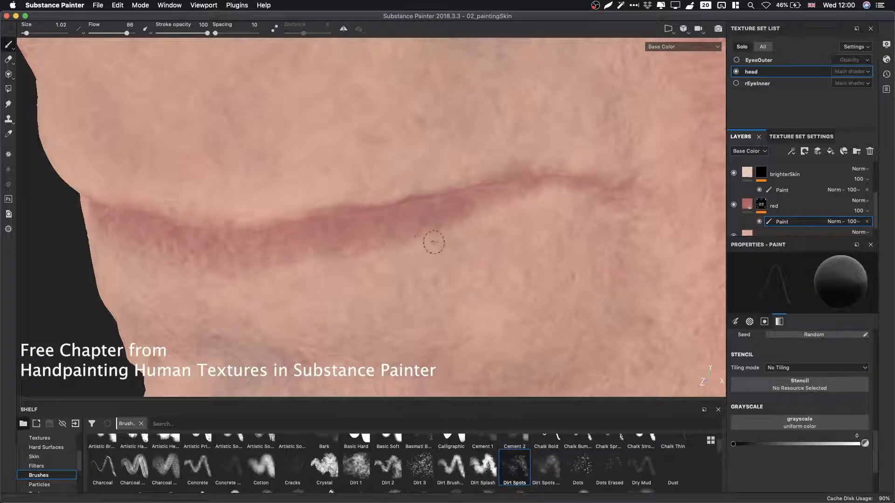
pyautogui.press('m')
pyautogui.press('x')
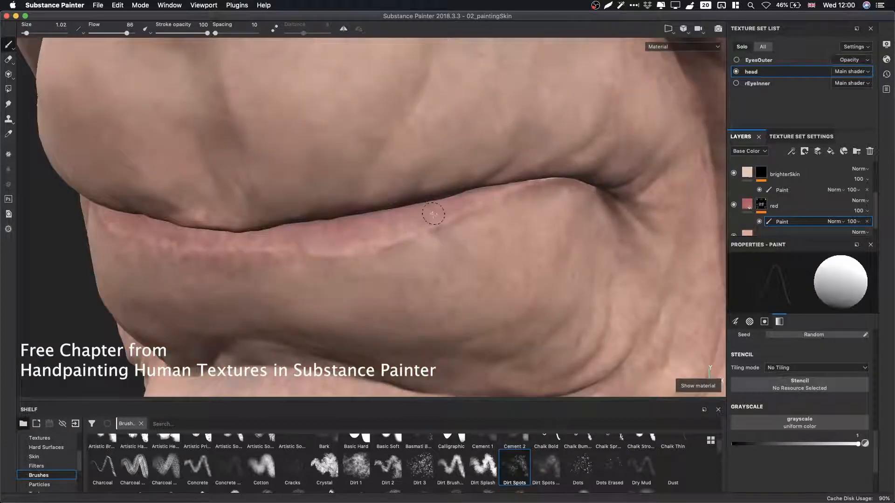
pyautogui.press('x')
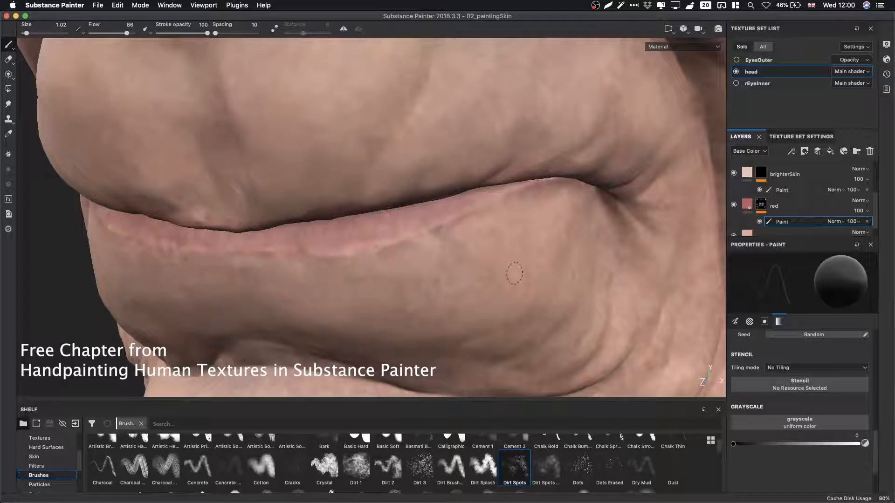
pyautogui.keyDown('alt'); pyautogui.moveTo(560, 231); pyautogui.dragTo(386, 199); pyautogui.keyUp('alt')
pyautogui.press('x')
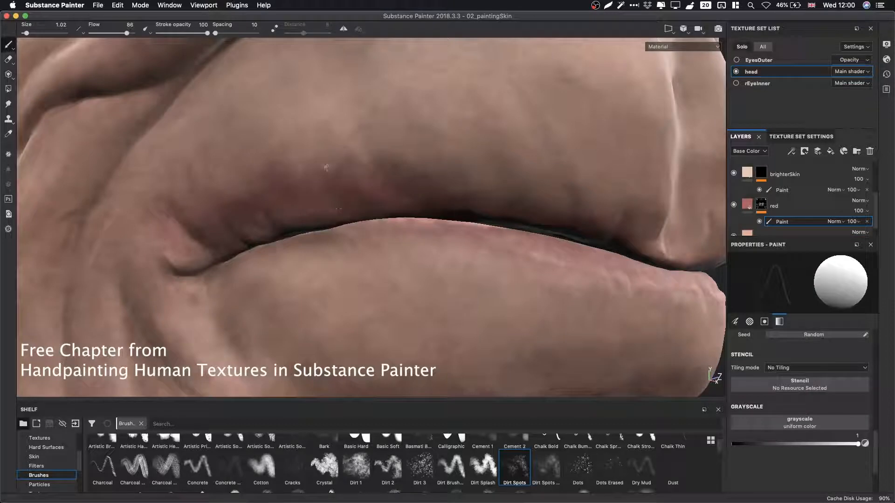
pyautogui.press('x')
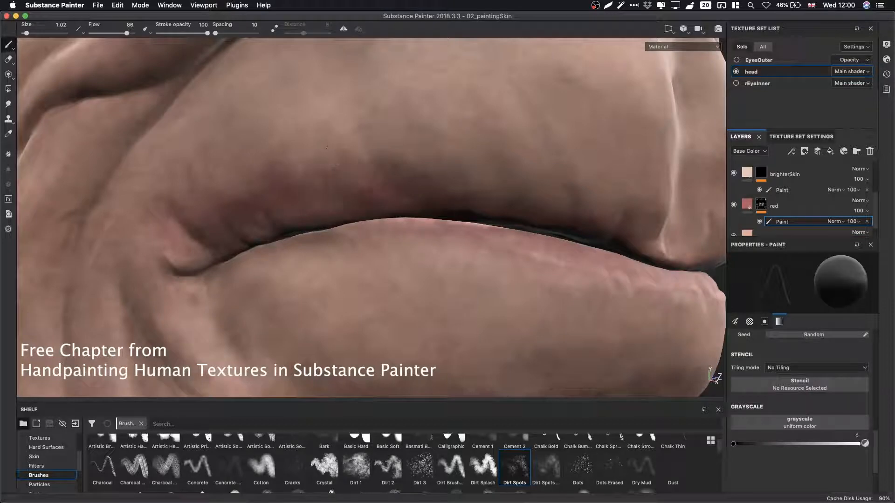
# Resize the brush to 3.89, then 1.47, and erase red along the upper lip edge at grayscale 0.
pyautogui.keyDown('ctrl'); pyautogui.moveTo(366, 195); pyautogui.dragTo(401, 194, button='right'); pyautogui.keyUp('ctrl')
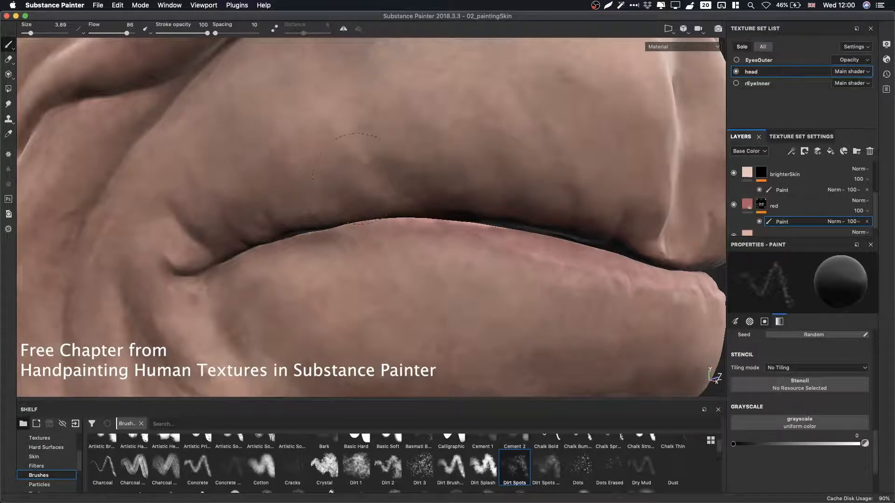
pyautogui.moveTo(393, 259)
pyautogui.keyDown('alt'); pyautogui.mouseDown()
pyautogui.moveTo(386, 284)
pyautogui.moveTo(406, 289)
pyautogui.mouseUp(); pyautogui.keyUp('alt')
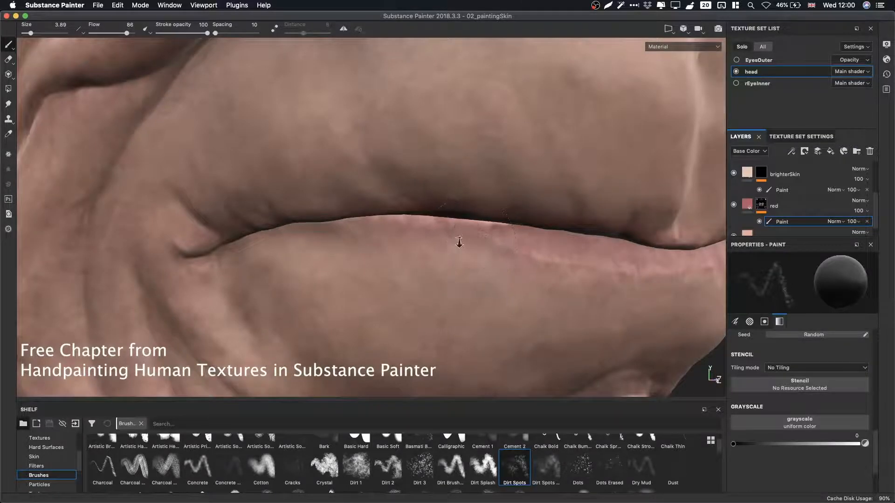
pyautogui.keyDown('alt'); pyautogui.moveTo(459, 244); pyautogui.dragTo(472, 250); pyautogui.keyUp('alt')
pyautogui.keyDown('super'); pyautogui.moveTo(472, 249); pyautogui.dragTo(459, 249, button='right'); pyautogui.keyUp('super')
# Orbit to the corner of the mouth in material view and set the grayscale back to 1.
pyautogui.press('x')
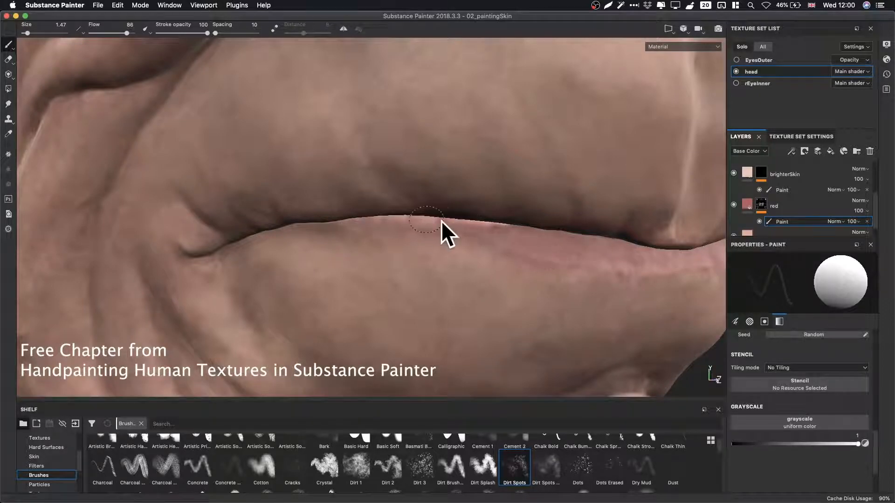
pyautogui.press('x')
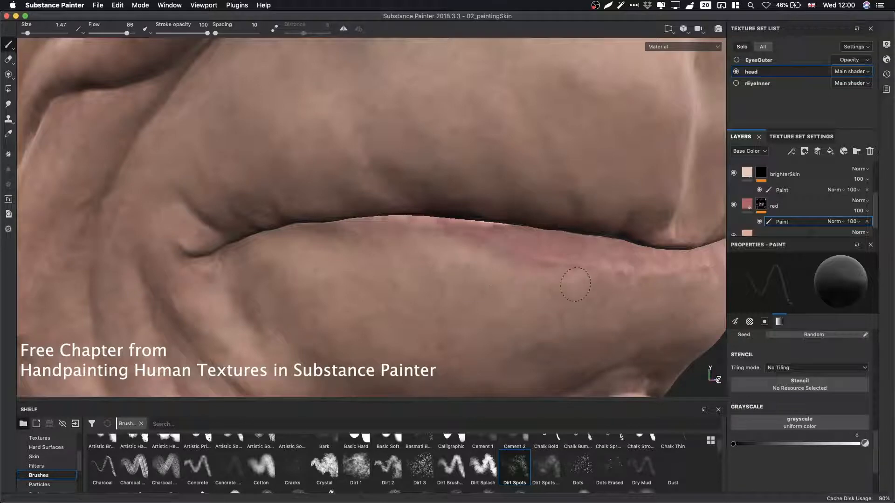
pyautogui.press('x')
pyautogui.keyDown('alt'); pyautogui.moveTo(548, 254); pyautogui.dragTo(606, 214); pyautogui.keyUp('alt')
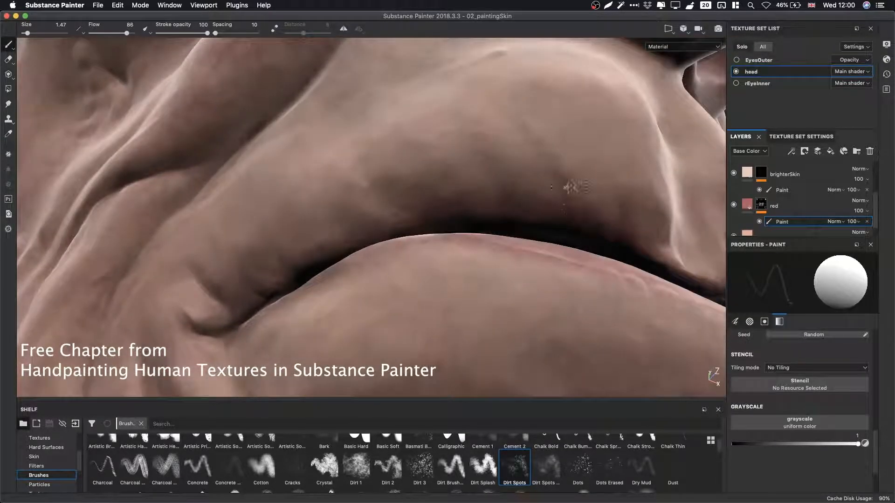
pyautogui.press('x')
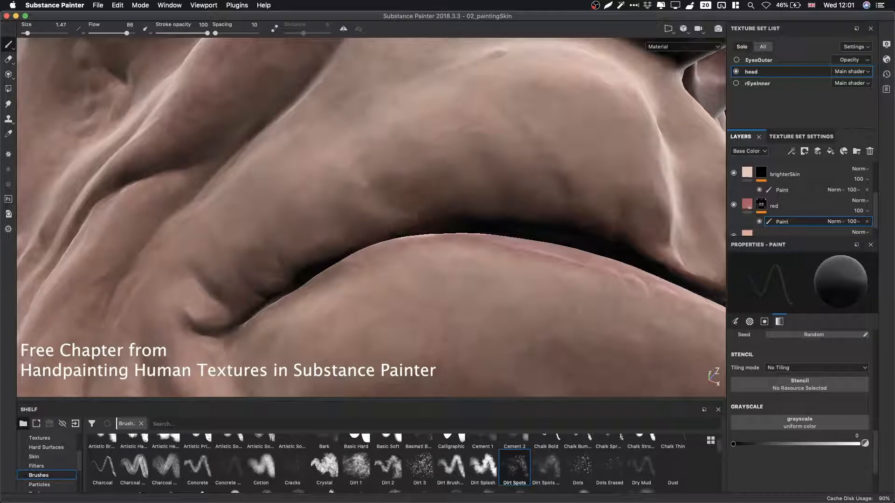
pyautogui.press('x')
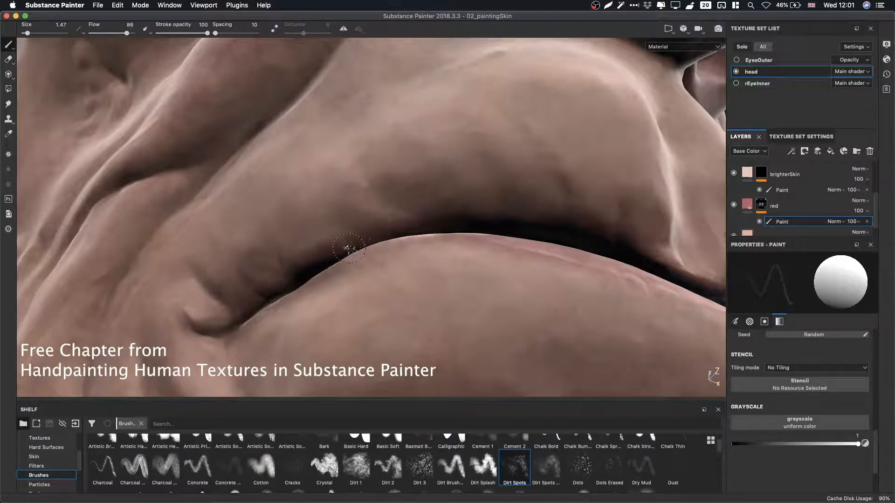
# Paint red along the upper lip at the corner of the mouth and save the project.
pyautogui.keyDown('alt'); pyautogui.moveTo(349, 248); pyautogui.dragTo(468, 245); pyautogui.keyUp('alt')
pyautogui.press('super+s')
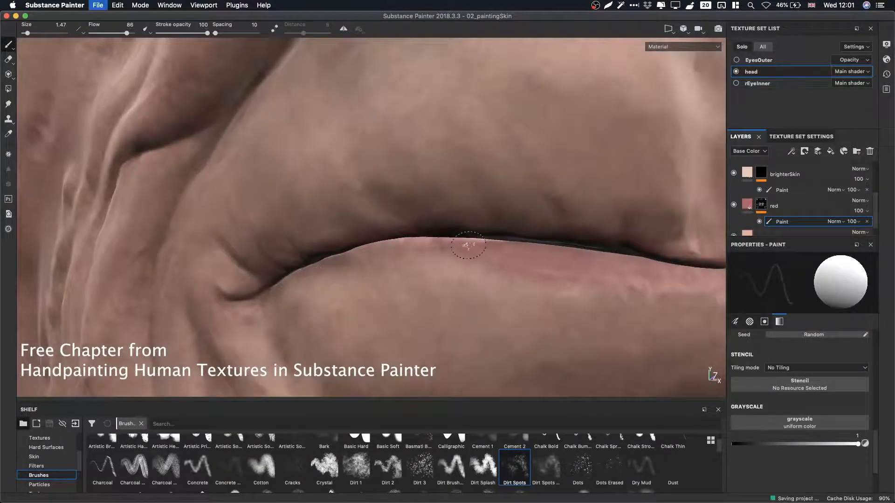
# Orbit out to the whole face, keep the grayscale at 1, enlarge the brush to 9.71 and paint red on the nose tip.
pyautogui.keyDown('alt'); pyautogui.moveTo(468, 245); pyautogui.dragTo(75, 198, button='right'); pyautogui.keyUp('alt')
pyautogui.keyDown('alt'); pyautogui.moveTo(523, 190); pyautogui.dragTo(536, 214); pyautogui.keyUp('alt')
pyautogui.keyDown('alt'); pyautogui.moveTo(536, 215); pyautogui.dragTo(240, 202, button='right'); pyautogui.keyUp('alt')
pyautogui.keyDown('alt'); pyautogui.moveTo(592, 195); pyautogui.dragTo(265, 196); pyautogui.keyUp('alt')
pyautogui.keyDown('alt'); pyautogui.moveTo(502, 212); pyautogui.dragTo(443, 205, button='middle'); pyautogui.keyUp('alt')
pyautogui.keyDown('alt'); pyautogui.moveTo(444, 205); pyautogui.dragTo(486, 249, button='right'); pyautogui.keyUp('alt')
pyautogui.keyDown('alt'); pyautogui.moveTo(486, 248); pyautogui.dragTo(459, 265); pyautogui.keyUp('alt')
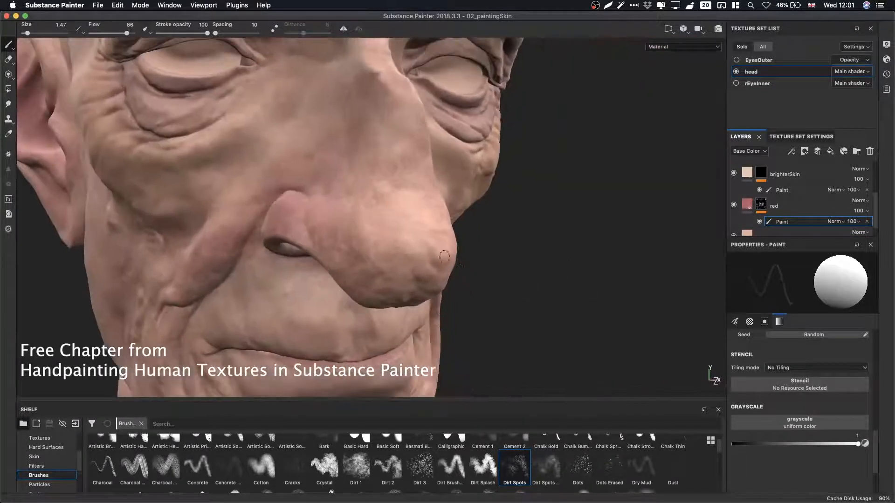
pyautogui.press('x')
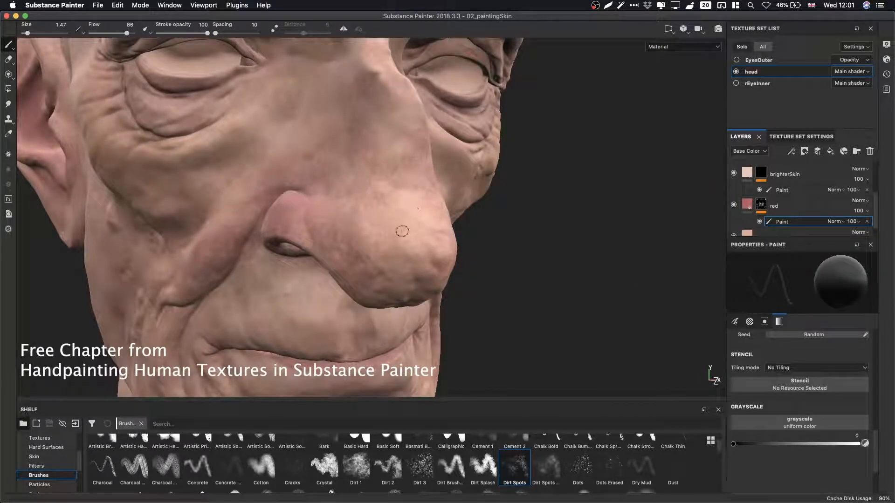
pyautogui.press('x')
pyautogui.press('x')
pyautogui.press('x')
pyautogui.keyDown('ctrl'); pyautogui.moveTo(403, 234); pyautogui.dragTo(438, 235, button='right'); pyautogui.keyUp('ctrl')
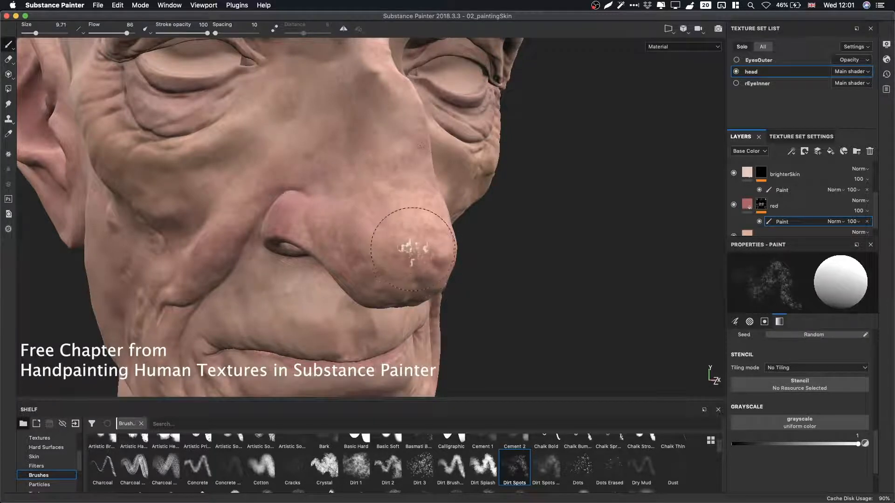
pyautogui.moveTo(413, 250)
pyautogui.keyDown('alt'); pyautogui.mouseDown()
pyautogui.moveTo(399, 185)
pyautogui.moveTo(408, 263)
pyautogui.mouseUp(); pyautogui.keyUp('alt')
# Switch to the base color view, set the grayscale to 0 and erase red patches on the cheek beside the nose.
pyautogui.press('c')
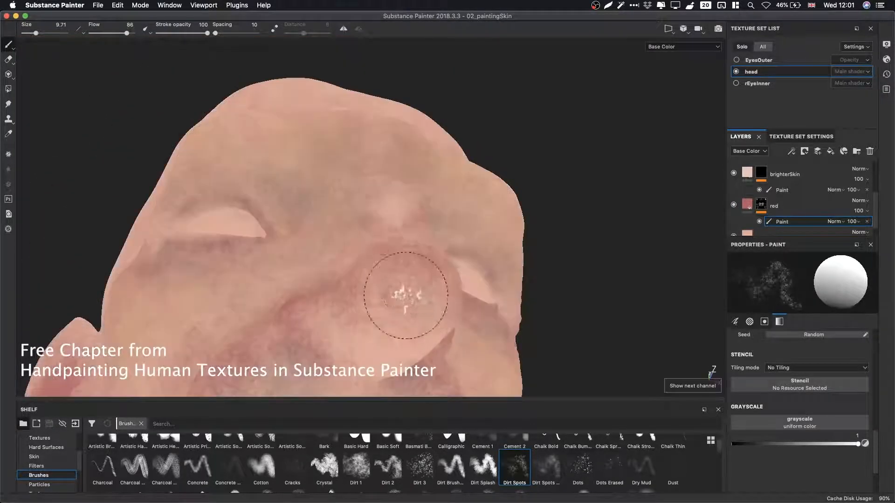
pyautogui.keyDown('alt'); pyautogui.moveTo(399, 296); pyautogui.dragTo(419, 224); pyautogui.keyUp('alt')
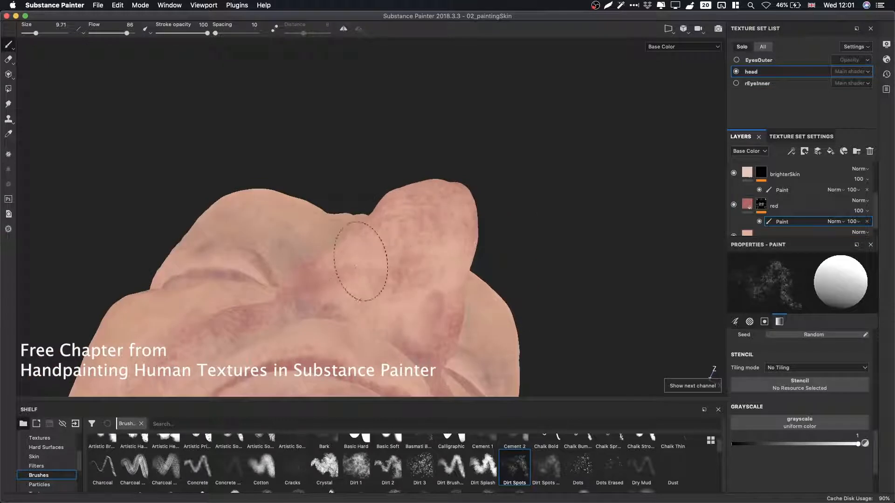
pyautogui.moveTo(399, 280)
pyautogui.keyDown('alt'); pyautogui.mouseDown()
pyautogui.moveTo(336, 264)
pyautogui.moveTo(430, 282)
pyautogui.moveTo(459, 298)
pyautogui.mouseUp(); pyautogui.keyUp('alt')
pyautogui.moveTo(470, 366)
pyautogui.keyDown('alt'); pyautogui.mouseDown()
pyautogui.moveTo(444, 225)
pyautogui.moveTo(531, 251)
pyautogui.moveTo(443, 256)
pyautogui.mouseUp(); pyautogui.keyUp('alt')
pyautogui.moveTo(443, 200)
pyautogui.mouseDown()
pyautogui.moveTo(391, 212)
pyautogui.moveTo(366, 201)
pyautogui.mouseUp()
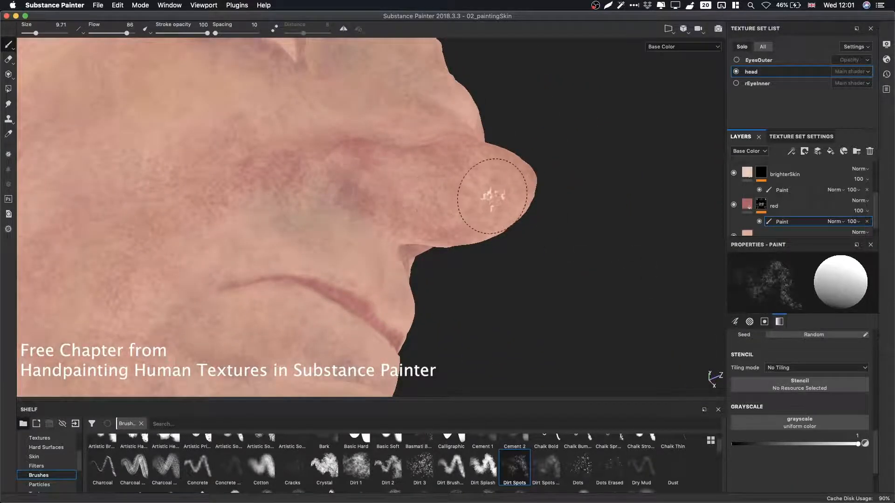
pyautogui.keyDown('alt'); pyautogui.moveTo(493, 190); pyautogui.dragTo(455, 144); pyautogui.keyUp('alt')
pyautogui.press('x')
pyautogui.moveTo(365, 129); pyautogui.dragTo(323, 138)
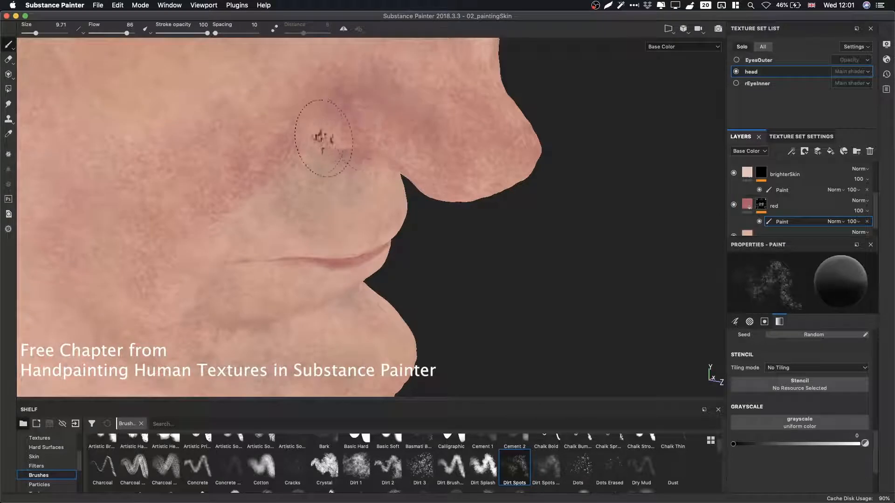
pyautogui.moveTo(392, 125); pyautogui.dragTo(329, 140)
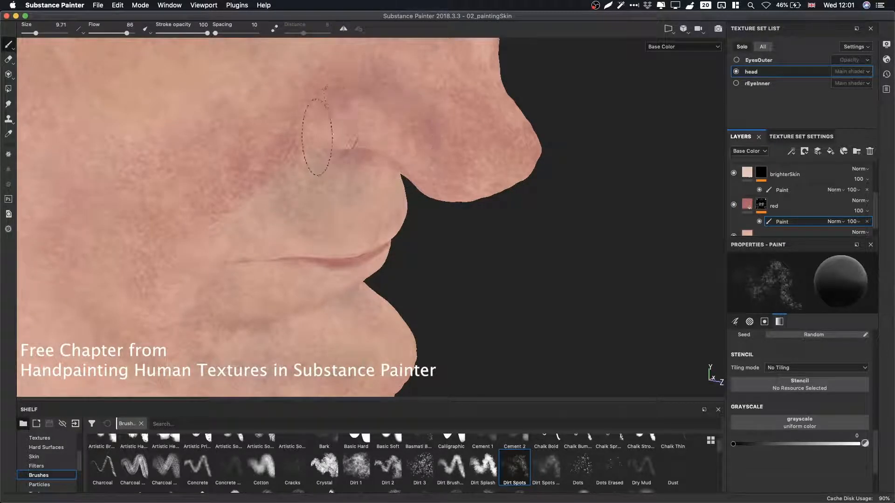
# Set the grayscale to 1 and repaint red beside the nostril and on the neck.
pyautogui.press('x')
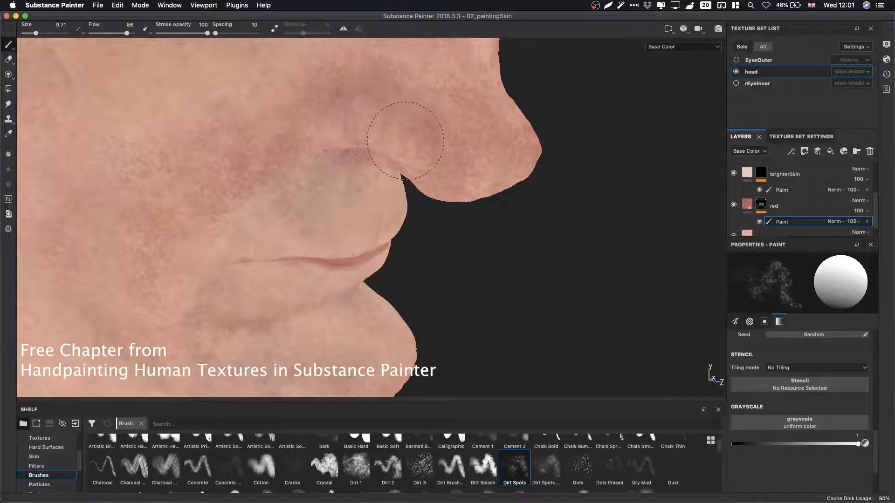
pyautogui.moveTo(422, 172)
pyautogui.keyDown('alt'); pyautogui.mouseDown()
pyautogui.moveTo(346, 60)
pyautogui.moveTo(412, 177)
pyautogui.mouseUp(); pyautogui.keyUp('alt')
pyautogui.keyDown('alt'); pyautogui.moveTo(368, 207); pyautogui.dragTo(435, 190); pyautogui.keyUp('alt')
pyautogui.moveTo(363, 202)
pyautogui.keyDown('alt'); pyautogui.mouseDown()
pyautogui.moveTo(435, 148)
pyautogui.moveTo(391, 90)
pyautogui.moveTo(373, 154)
pyautogui.moveTo(317, 149)
pyautogui.moveTo(424, 239)
pyautogui.moveTo(280, 160)
pyautogui.moveTo(499, 260)
pyautogui.mouseUp(); pyautogui.keyUp('alt')
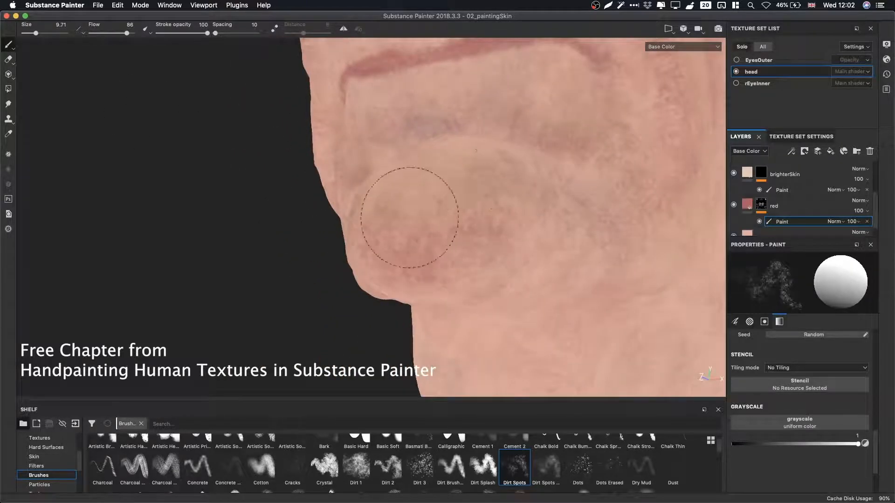
pyautogui.moveTo(399, 230)
pyautogui.keyDown('alt'); pyautogui.mouseDown()
pyautogui.moveTo(426, 200)
pyautogui.moveTo(423, 219)
pyautogui.moveTo(520, 240)
pyautogui.moveTo(435, 200)
pyautogui.mouseUp(); pyautogui.keyUp('alt')
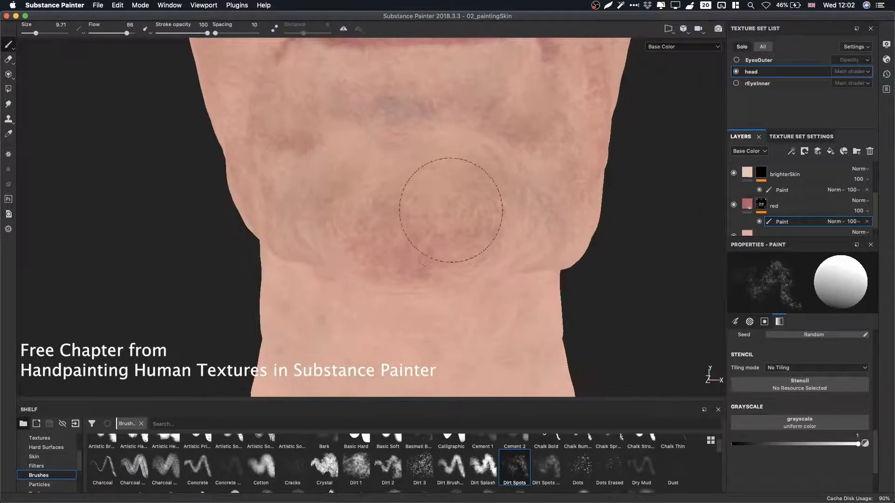
pyautogui.moveTo(529, 250)
pyautogui.keyDown('alt'); pyautogui.mouseDown()
pyautogui.moveTo(492, 114)
pyautogui.moveTo(202, 225)
pyautogui.moveTo(503, 247)
pyautogui.mouseUp(); pyautogui.keyUp('alt')
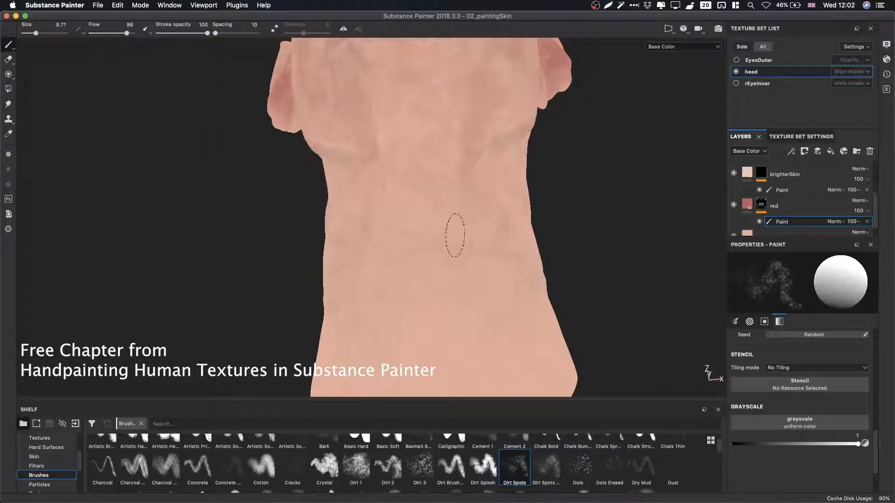
pyautogui.moveTo(443, 246)
pyautogui.keyDown('alt'); pyautogui.mouseDown()
pyautogui.moveTo(480, 236)
pyautogui.moveTo(291, 284)
pyautogui.moveTo(459, 250)
pyautogui.moveTo(422, 197)
pyautogui.mouseUp(); pyautogui.keyUp('alt')
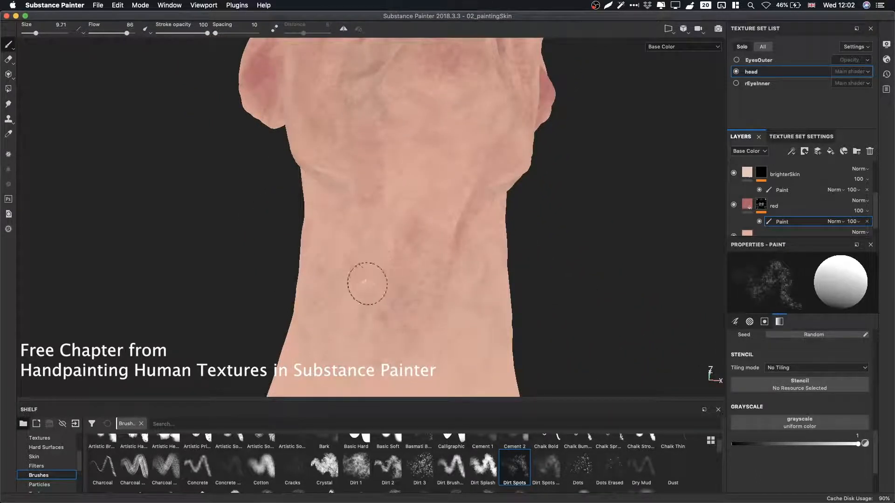
pyautogui.keyDown('alt'); pyautogui.moveTo(368, 284); pyautogui.dragTo(413, 249); pyautogui.keyUp('alt')
# Set the grayscale to 0 and erase red on the cheek.
pyautogui.moveTo(322, 310)
pyautogui.keyDown('alt'); pyautogui.mouseDown()
pyautogui.moveTo(393, 179)
pyautogui.moveTo(247, 208)
pyautogui.moveTo(414, 274)
pyautogui.moveTo(309, 299)
pyautogui.moveTo(339, 274)
pyautogui.moveTo(402, 257)
pyautogui.moveTo(410, 214)
pyautogui.moveTo(424, 289)
pyautogui.moveTo(410, 220)
pyautogui.moveTo(330, 289)
pyautogui.moveTo(414, 270)
pyautogui.mouseUp(); pyautogui.keyUp('alt')
pyautogui.keyDown('alt'); pyautogui.moveTo(414, 269); pyautogui.dragTo(444, 286, button='right'); pyautogui.keyUp('alt')
pyautogui.press('x')
pyautogui.moveTo(417, 247); pyautogui.dragTo(397, 242)
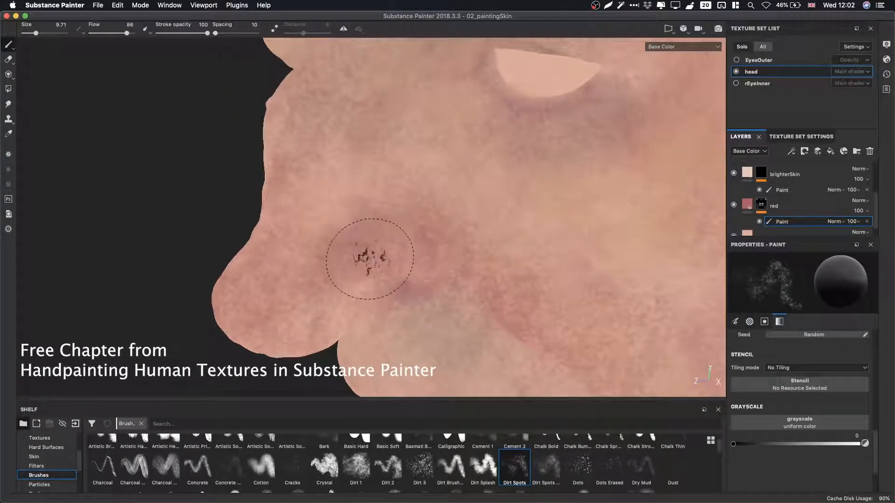
pyautogui.keyDown('alt'); pyautogui.moveTo(329, 236); pyautogui.dragTo(304, 241); pyautogui.keyUp('alt')
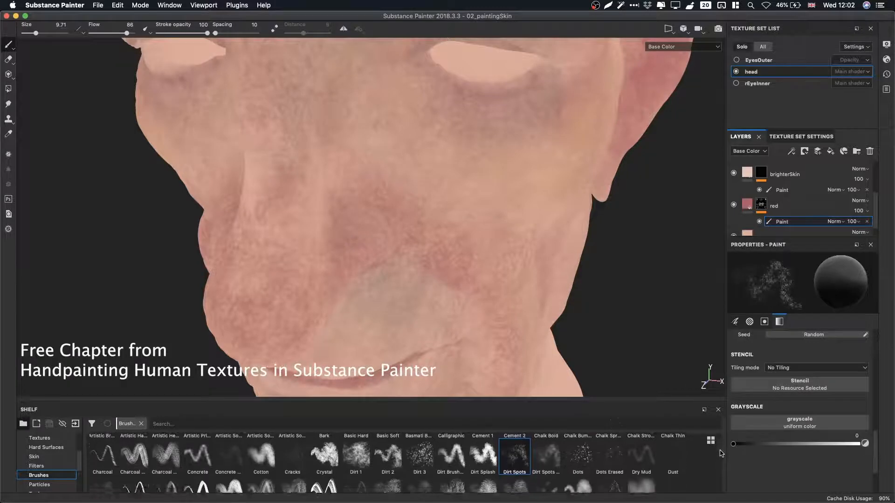
# Browse the brush shelf and select the Spots Spray brush.
pyautogui.scroll(-5, 718, 452)
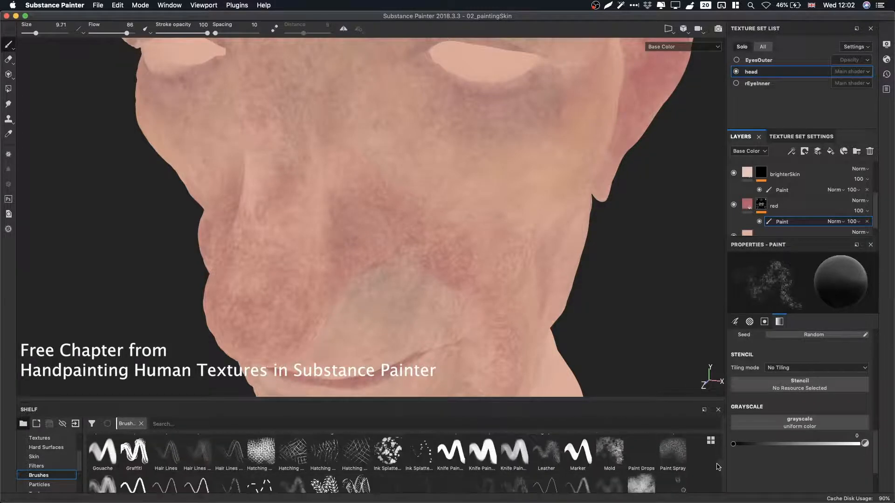
pyautogui.scroll(-1, 718, 467)
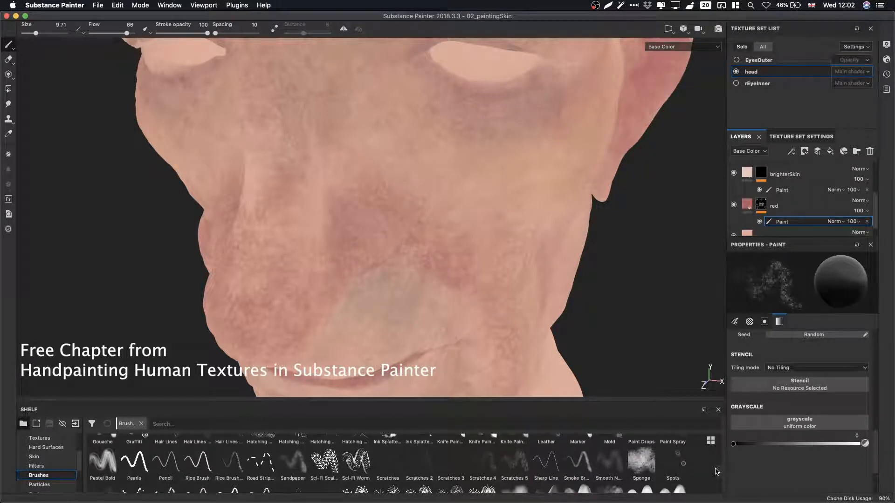
pyautogui.scroll(-1, 716, 474)
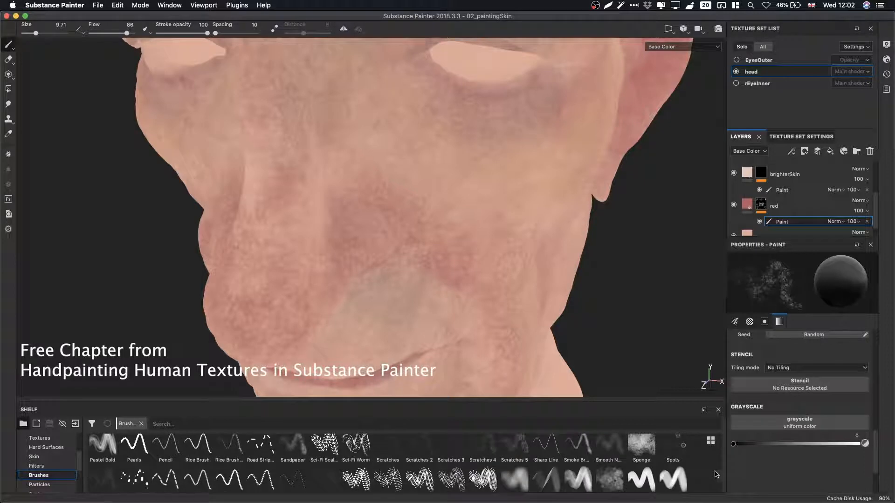
pyautogui.scroll(-1, 716, 474)
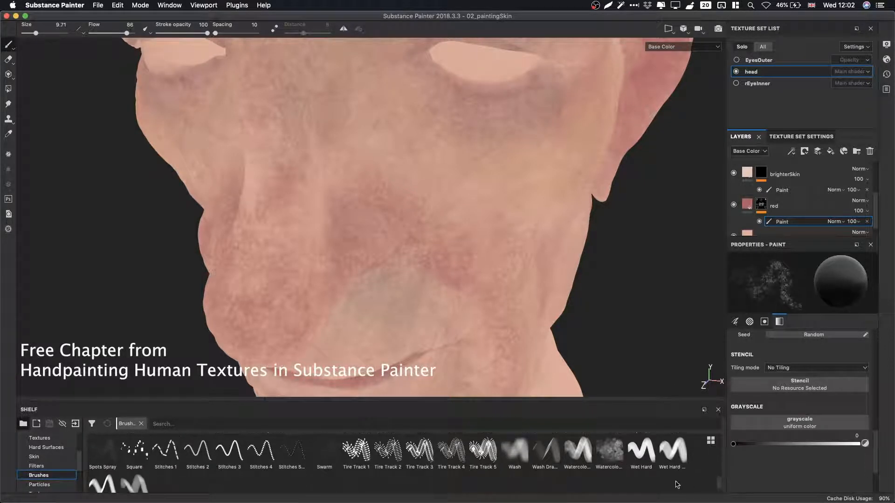
pyautogui.click(103, 451)
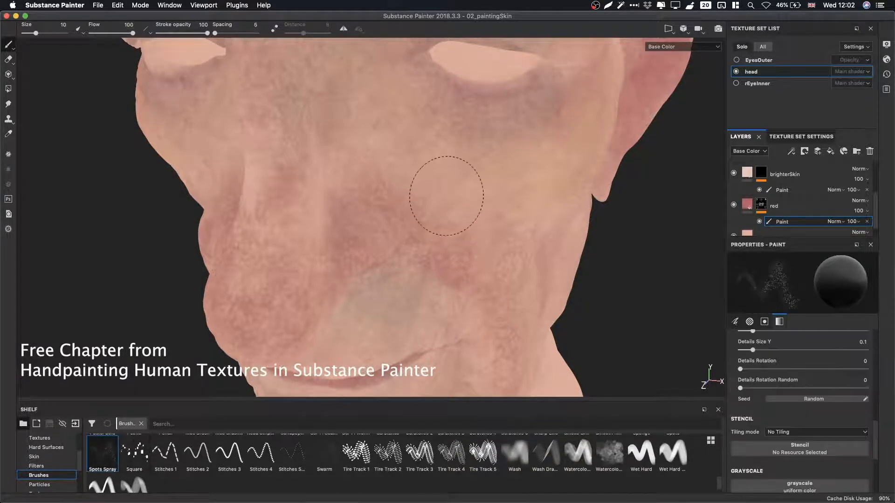
# Set the grayscale to 1 and dab red spots on the cheeks and around the lips with Spots Spray.
pyautogui.keyDown('alt'); pyautogui.moveTo(406, 270); pyautogui.dragTo(380, 224); pyautogui.keyUp('alt')
pyautogui.keyDown('alt'); pyautogui.moveTo(379, 223); pyautogui.dragTo(479, 261, button='right'); pyautogui.keyUp('alt')
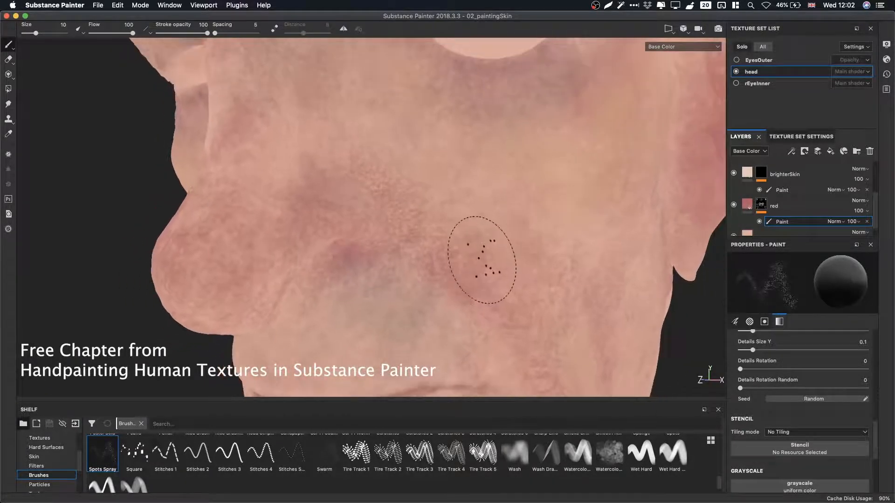
pyautogui.press('l')
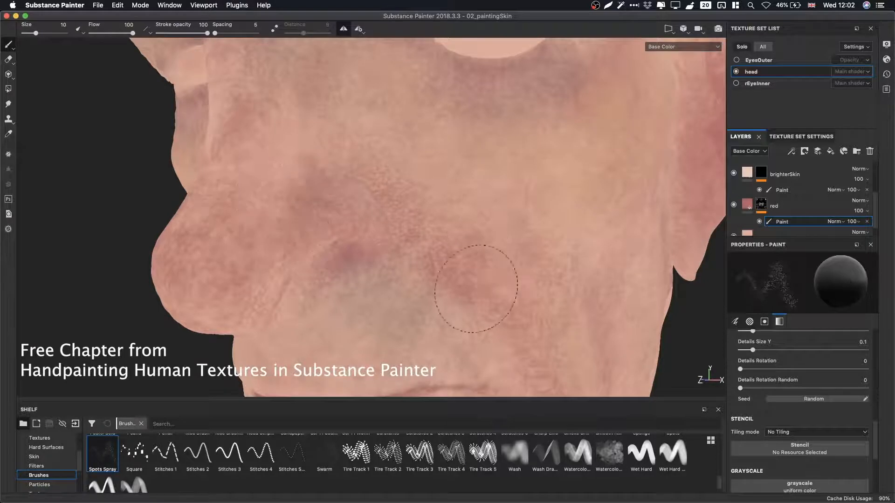
pyautogui.press('x')
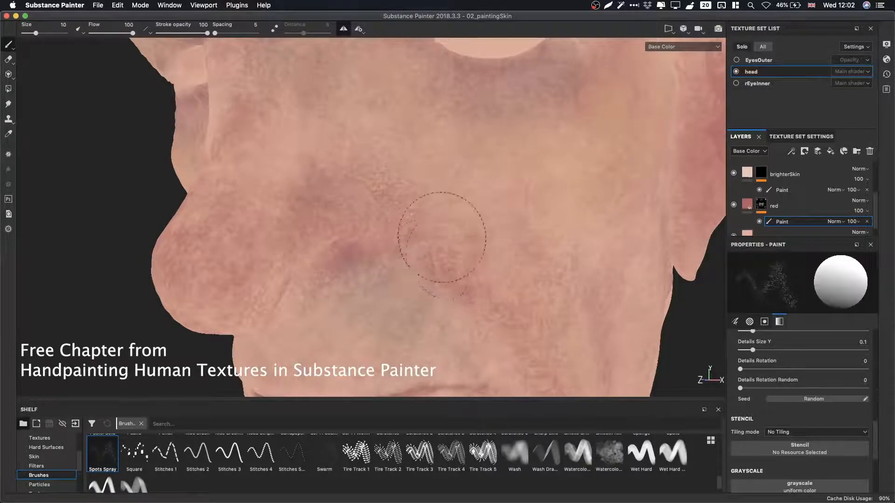
pyautogui.moveTo(520, 290)
pyautogui.keyDown('alt'); pyautogui.mouseDown()
pyautogui.moveTo(388, 201)
pyautogui.moveTo(406, 210)
pyautogui.mouseUp(); pyautogui.keyUp('alt')
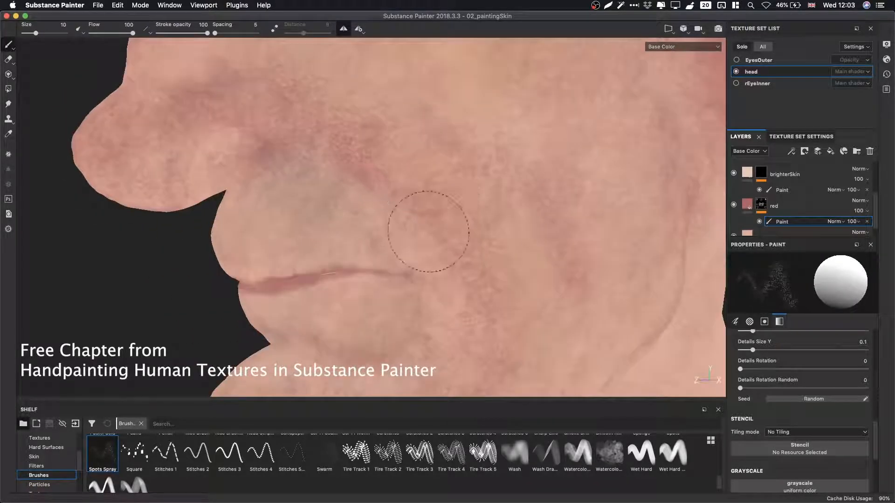
pyautogui.moveTo(506, 303)
pyautogui.keyDown('alt'); pyautogui.mouseDown()
pyautogui.moveTo(565, 202)
pyautogui.moveTo(569, 253)
pyautogui.mouseUp(); pyautogui.keyUp('alt')
pyautogui.moveTo(497, 260)
pyautogui.keyDown('alt'); pyautogui.mouseDown()
pyautogui.moveTo(516, 194)
pyautogui.moveTo(559, 260)
pyautogui.mouseUp(); pyautogui.keyUp('alt')
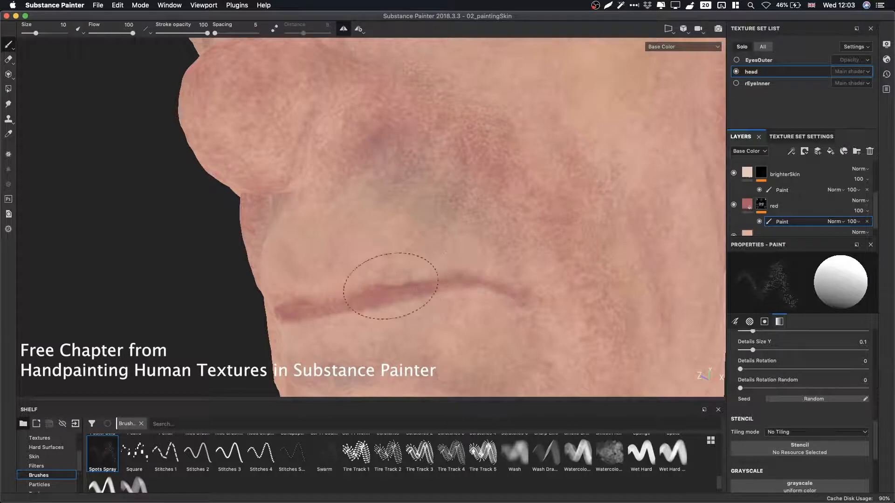
pyautogui.moveTo(495, 293)
pyautogui.keyDown('alt'); pyautogui.mouseDown()
pyautogui.moveTo(393, 265)
pyautogui.moveTo(485, 254)
pyautogui.moveTo(365, 270)
pyautogui.mouseUp(); pyautogui.keyUp('alt')
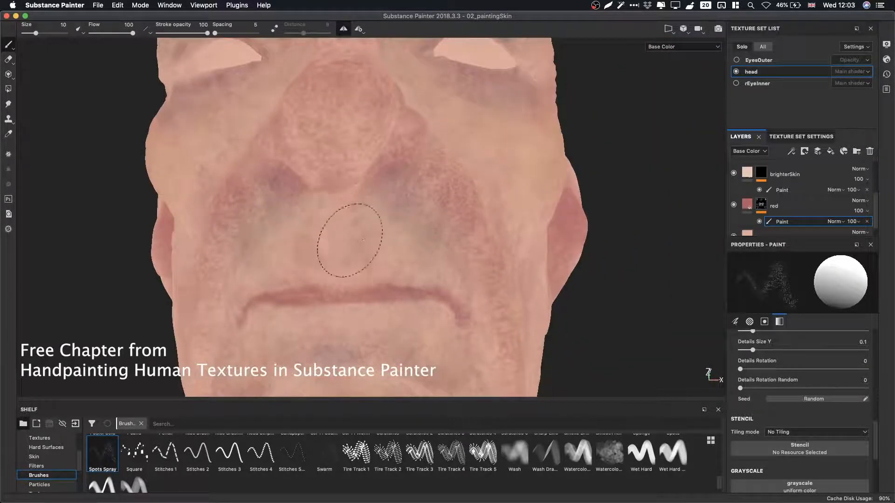
# Dab red spots on the chin below the lower lip and save the project.
pyautogui.keyDown('alt'); pyautogui.moveTo(356, 224); pyautogui.dragTo(429, 170, button='middle'); pyautogui.keyUp('alt')
pyautogui.keyDown('alt'); pyautogui.moveTo(429, 170); pyautogui.dragTo(410, 252); pyautogui.keyUp('alt')
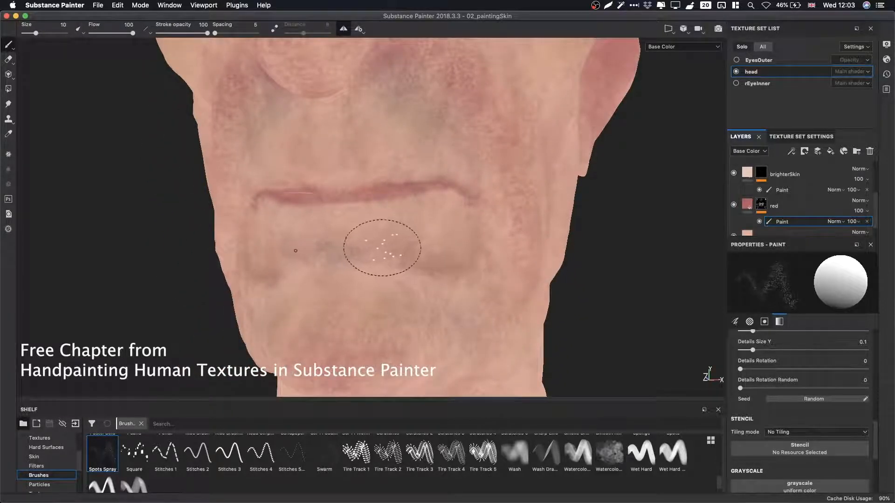
pyautogui.press('super+s')
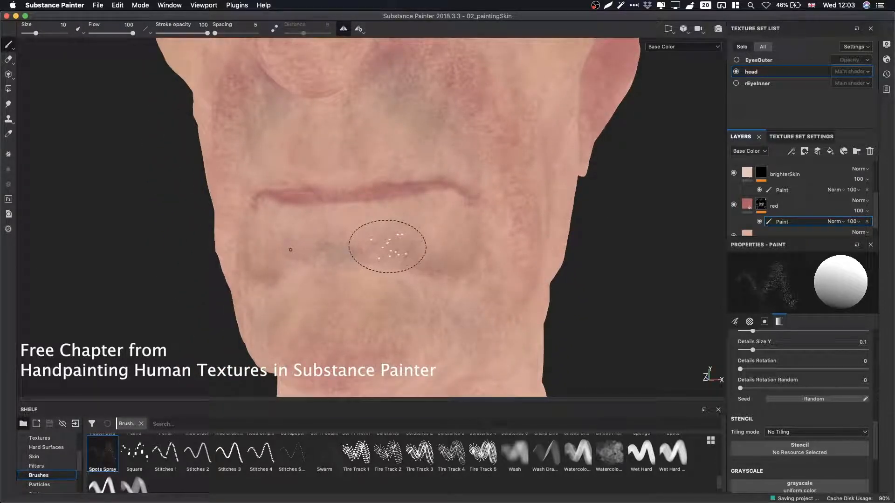
# Set the grayscale to 0 and erase spots along the jaw and cheek.
pyautogui.moveTo(424, 249)
pyautogui.keyDown('alt'); pyautogui.mouseDown()
pyautogui.moveTo(496, 248)
pyautogui.moveTo(448, 275)
pyautogui.moveTo(493, 282)
pyautogui.moveTo(473, 222)
pyautogui.moveTo(457, 267)
pyautogui.mouseUp(); pyautogui.keyUp('alt')
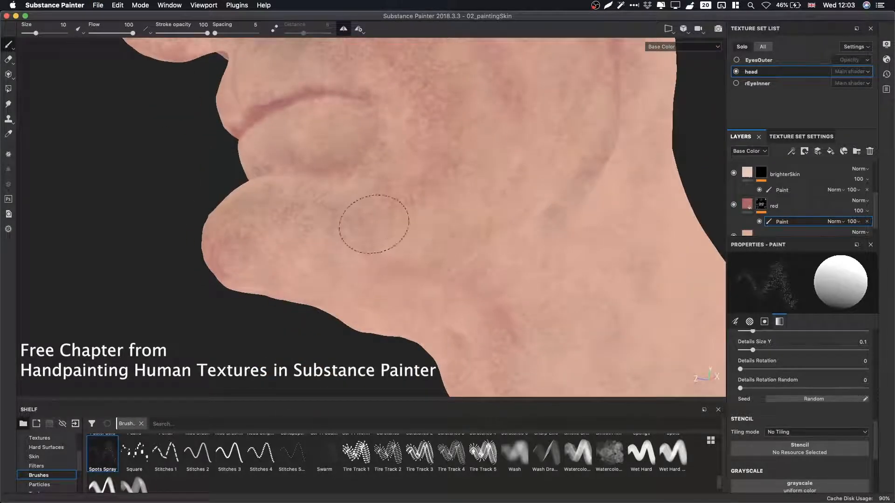
pyautogui.moveTo(499, 216)
pyautogui.keyDown('alt'); pyautogui.mouseDown()
pyautogui.moveTo(535, 315)
pyautogui.moveTo(552, 257)
pyautogui.moveTo(476, 230)
pyautogui.moveTo(463, 208)
pyautogui.moveTo(609, 234)
pyautogui.moveTo(410, 199)
pyautogui.moveTo(500, 194)
pyautogui.moveTo(465, 244)
pyautogui.mouseUp(); pyautogui.keyUp('alt')
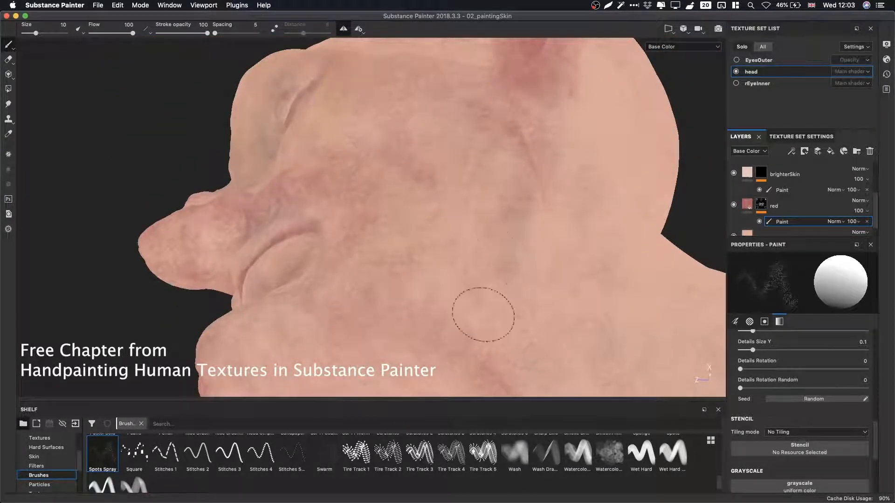
pyautogui.moveTo(437, 278)
pyautogui.keyDown('alt'); pyautogui.mouseDown()
pyautogui.moveTo(510, 259)
pyautogui.moveTo(549, 266)
pyautogui.moveTo(517, 236)
pyautogui.mouseUp(); pyautogui.keyUp('alt')
pyautogui.press('x')
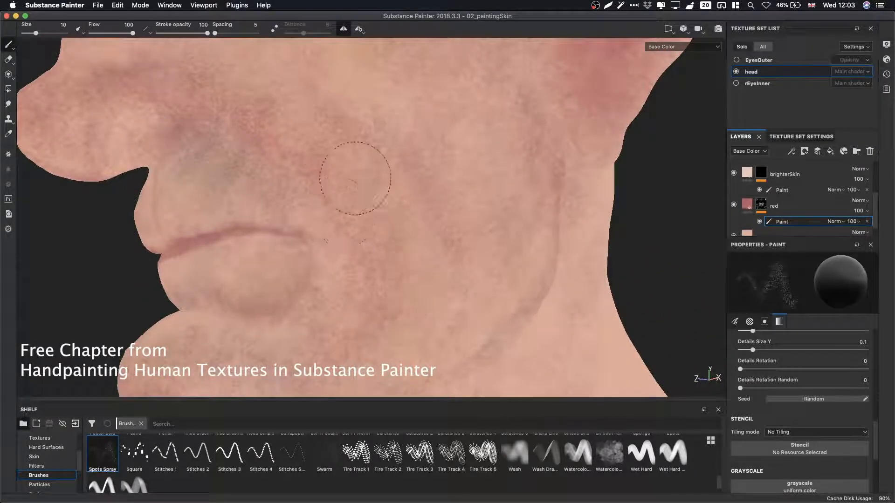
pyautogui.keyDown('alt'); pyautogui.moveTo(396, 307); pyautogui.dragTo(489, 285); pyautogui.keyUp('alt')
# Dab red spots on the cheek and below the eye on the red layer's paint mask with Spots Spray.
pyautogui.press('x')
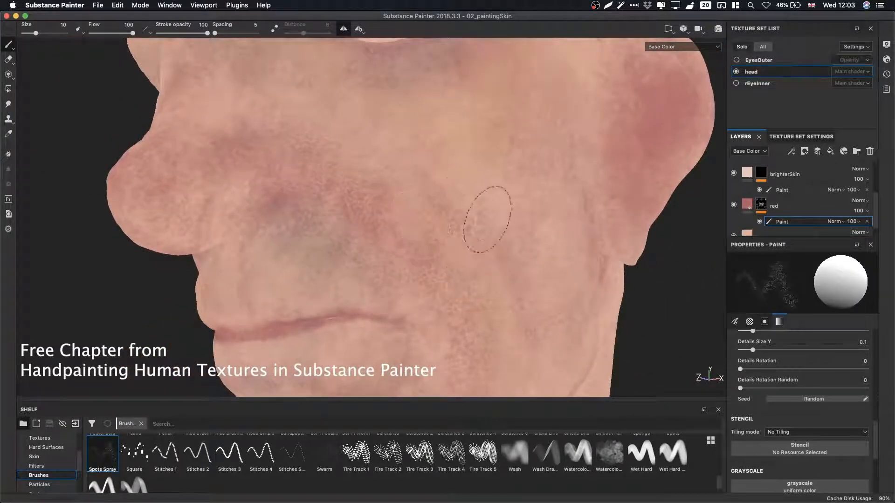
pyautogui.press('x')
pyautogui.click(393, 212)
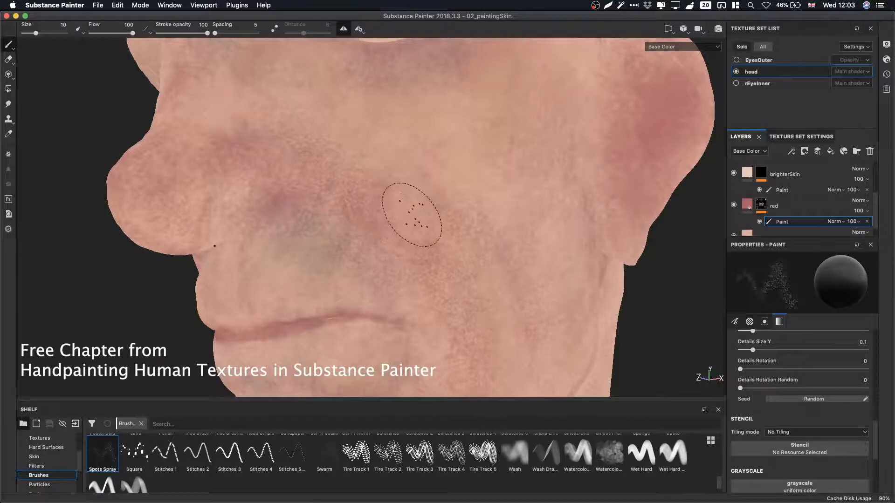
pyautogui.keyDown('super'); pyautogui.moveTo(416, 214); pyautogui.dragTo(307, 237); pyautogui.keyUp('super')
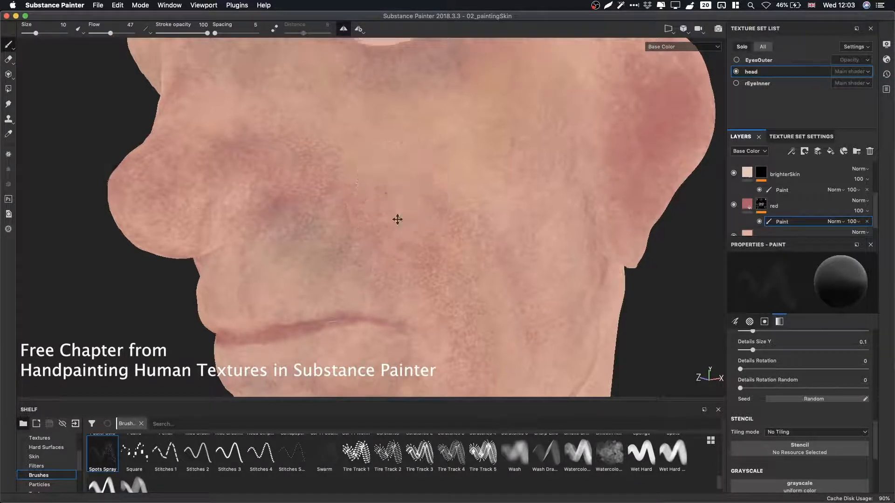
pyautogui.moveTo(398, 219)
pyautogui.keyDown('alt'); pyautogui.mouseDown()
pyautogui.moveTo(498, 271)
pyautogui.moveTo(505, 217)
pyautogui.mouseUp(); pyautogui.keyUp('alt')
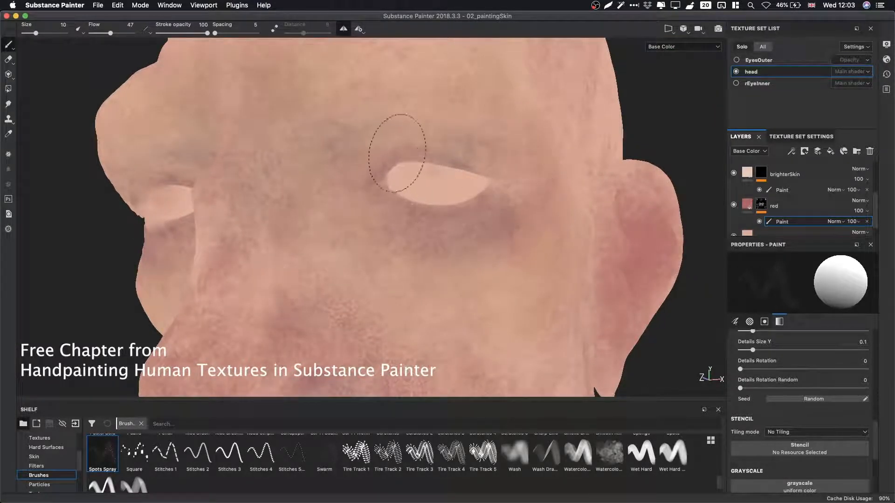
pyautogui.keyDown('alt'); pyautogui.moveTo(380, 170); pyautogui.dragTo(363, 149); pyautogui.keyUp('alt')
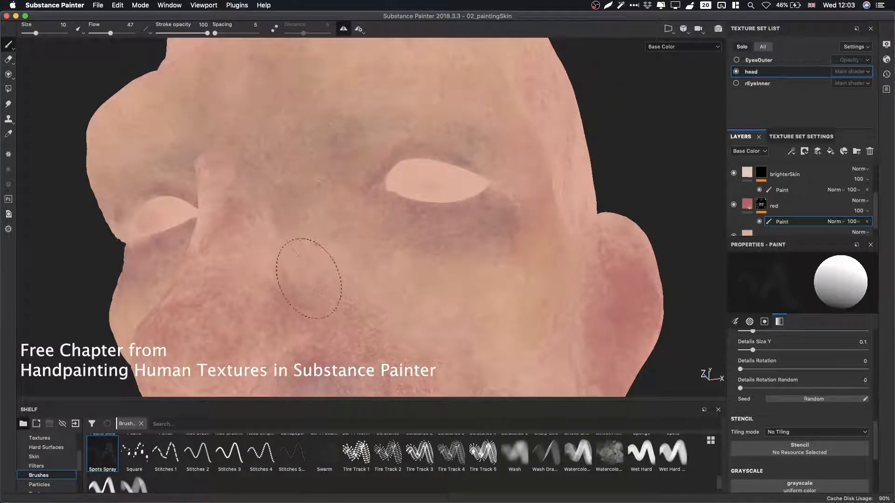
pyautogui.click(466, 231)
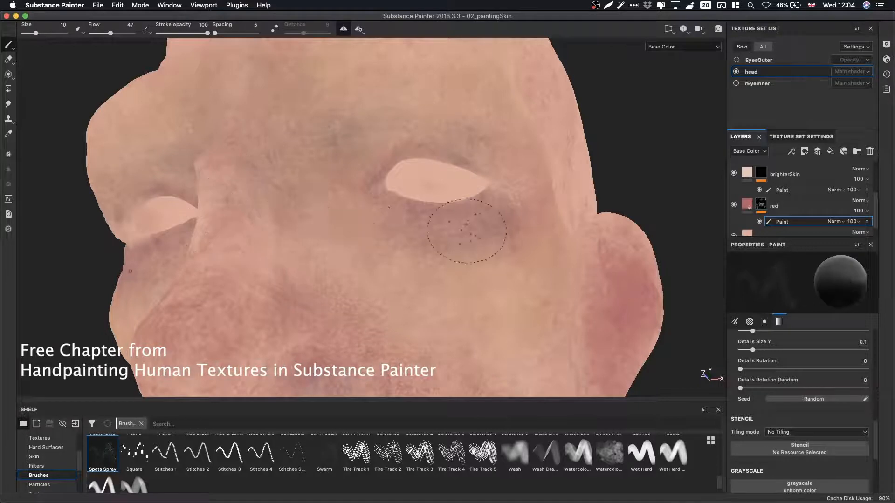
# Sample a grayscale from the temple area, then set the red mask's grayscale to 0.
pyautogui.moveTo(466, 231)
pyautogui.keyDown('alt'); pyautogui.mouseDown()
pyautogui.moveTo(421, 239)
pyautogui.moveTo(465, 194)
pyautogui.moveTo(435, 176)
pyautogui.moveTo(473, 201)
pyautogui.moveTo(516, 176)
pyautogui.mouseUp(); pyautogui.keyUp('alt')
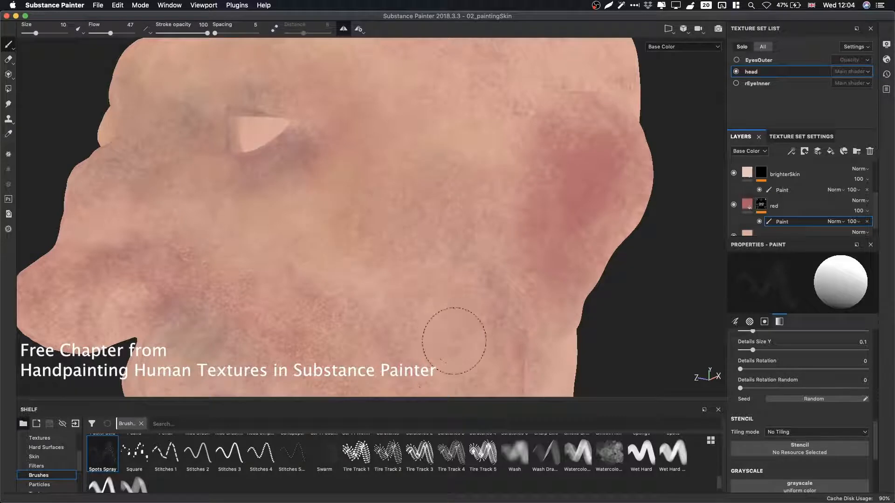
pyautogui.moveTo(411, 161)
pyautogui.keyDown('alt'); pyautogui.mouseDown()
pyautogui.moveTo(458, 258)
pyautogui.moveTo(443, 216)
pyautogui.mouseUp(); pyautogui.keyUp('alt')
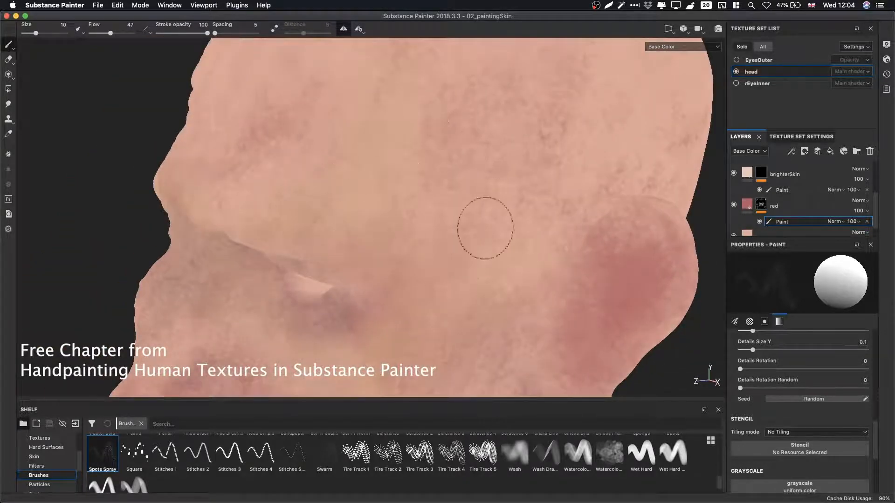
pyautogui.moveTo(560, 156)
pyautogui.keyDown('alt'); pyautogui.mouseDown()
pyautogui.moveTo(500, 283)
pyautogui.moveTo(594, 254)
pyautogui.mouseUp(); pyautogui.keyUp('alt')
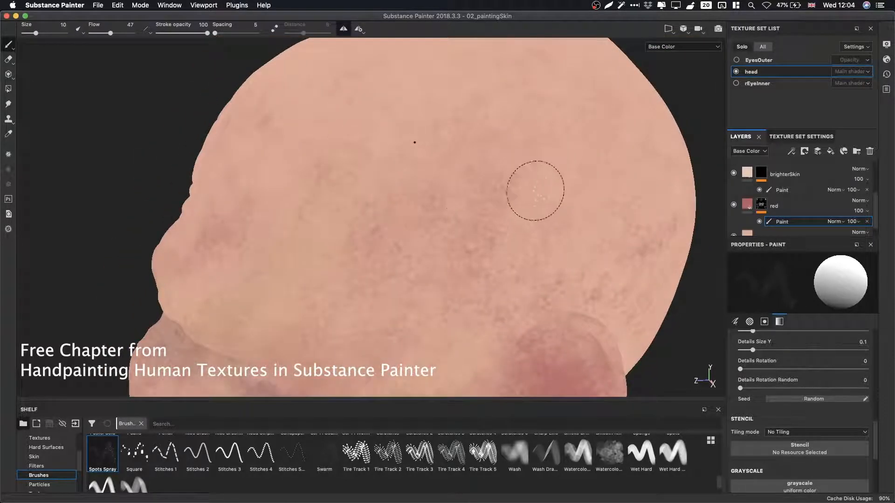
pyautogui.press('p')
pyautogui.click(540, 199)
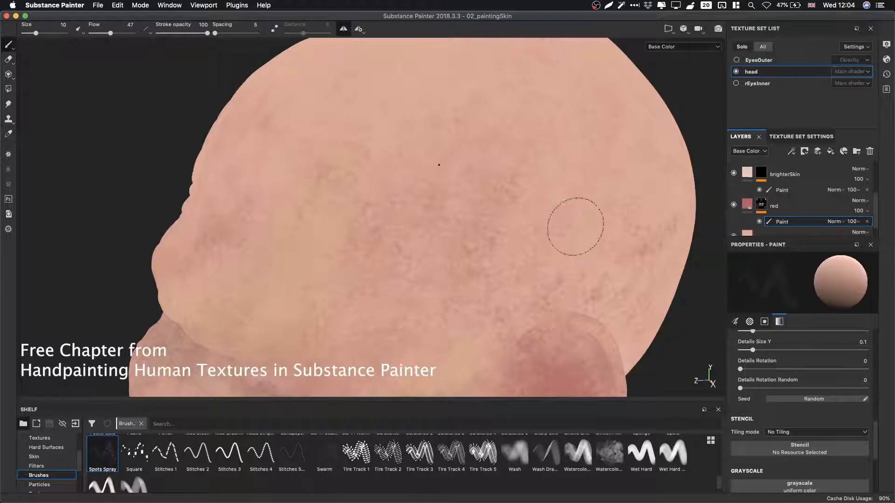
pyautogui.scroll(-5, 867, 466)
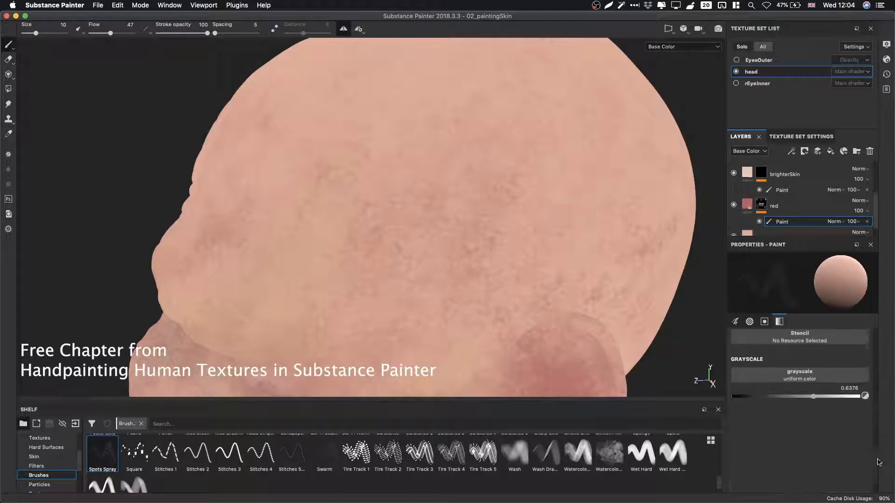
pyautogui.moveTo(753, 378); pyautogui.dragTo(733, 374)
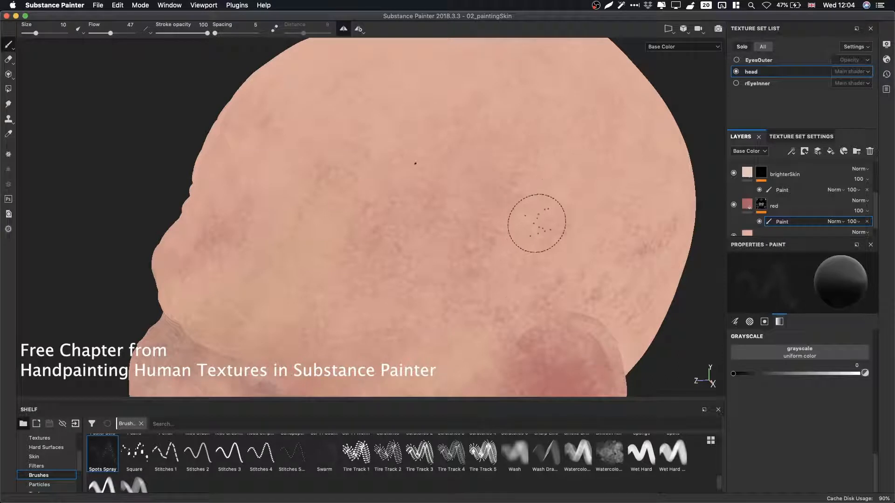
# Dab spots on the temple and enlarge the Spots Spray brush to about 23.
pyautogui.press('x')
pyautogui.press('x')
pyautogui.click(438, 215)
pyautogui.keyDown('super'); pyautogui.moveTo(437, 215); pyautogui.dragTo(480, 215, button='right'); pyautogui.keyUp('super')
pyautogui.press('x')
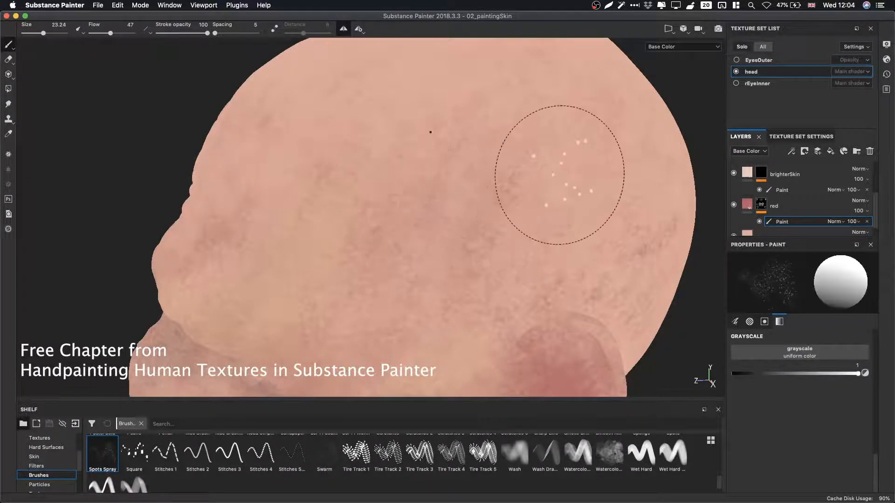
pyautogui.press('x')
pyautogui.moveTo(460, 159)
pyautogui.mouseDown()
pyautogui.moveTo(456, 294)
pyautogui.moveTo(424, 229)
pyautogui.moveTo(294, 260)
pyautogui.moveTo(452, 254)
pyautogui.mouseUp()
pyautogui.press('x')
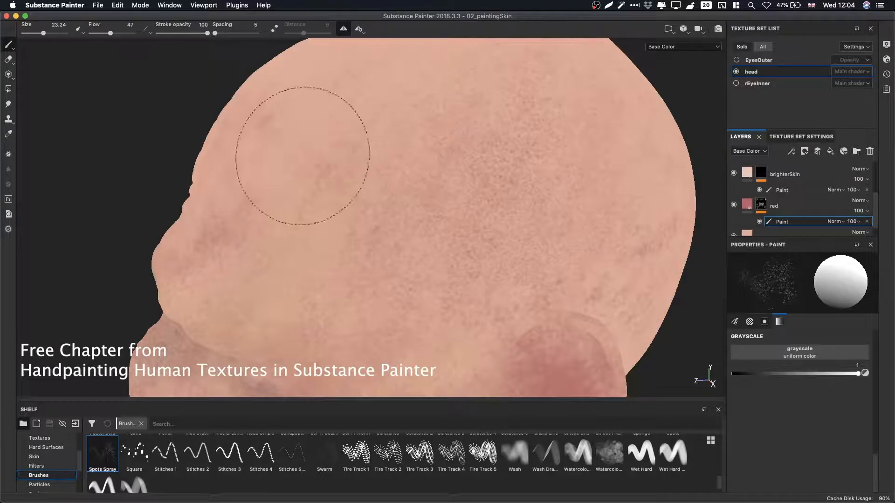
# Spray and erase spots across the forehead, brow and side of the scalp with the larger brush.
pyautogui.click(329, 205)
pyautogui.moveTo(329, 205)
pyautogui.keyDown('alt'); pyautogui.mouseDown()
pyautogui.moveTo(505, 193)
pyautogui.moveTo(500, 180)
pyautogui.mouseUp(); pyautogui.keyUp('alt')
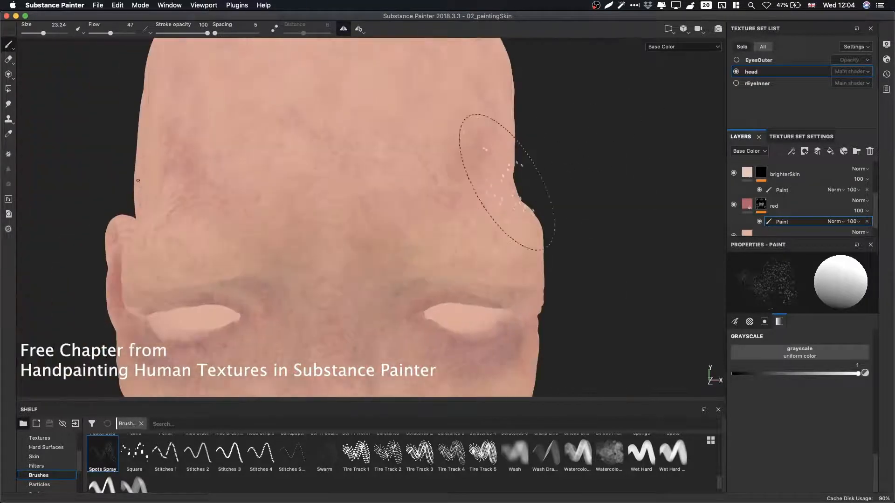
pyautogui.moveTo(365, 166)
pyautogui.mouseDown()
pyautogui.moveTo(329, 193)
pyautogui.moveTo(506, 239)
pyautogui.mouseUp()
pyautogui.moveTo(432, 271); pyautogui.dragTo(374, 278)
pyautogui.moveTo(375, 277)
pyautogui.keyDown('alt'); pyautogui.mouseDown()
pyautogui.moveTo(480, 263)
pyautogui.moveTo(361, 254)
pyautogui.moveTo(418, 231)
pyautogui.moveTo(493, 310)
pyautogui.moveTo(553, 268)
pyautogui.moveTo(168, 224)
pyautogui.mouseUp(); pyautogui.keyUp('alt')
pyautogui.press('x')
pyautogui.keyDown('alt'); pyautogui.moveTo(373, 275); pyautogui.dragTo(324, 97, button='middle'); pyautogui.keyUp('alt')
pyautogui.keyDown('alt'); pyautogui.moveTo(324, 97); pyautogui.dragTo(163, 244, button='right'); pyautogui.keyUp('alt')
pyautogui.keyDown('alt'); pyautogui.moveTo(164, 244); pyautogui.dragTo(401, 244); pyautogui.keyUp('alt')
pyautogui.keyDown('alt'); pyautogui.moveTo(402, 245); pyautogui.dragTo(389, 200, button='middle'); pyautogui.keyUp('alt')
pyautogui.keyDown('alt'); pyautogui.moveTo(390, 199); pyautogui.dragTo(461, 212, button='right'); pyautogui.keyUp('alt')
pyautogui.moveTo(461, 212)
pyautogui.keyDown('alt'); pyautogui.mouseDown()
pyautogui.moveTo(504, 223)
pyautogui.moveTo(457, 222)
pyautogui.mouseUp(); pyautogui.keyUp('alt')
pyautogui.keyDown('alt'); pyautogui.moveTo(457, 222); pyautogui.dragTo(637, 267, button='right'); pyautogui.keyUp('alt')
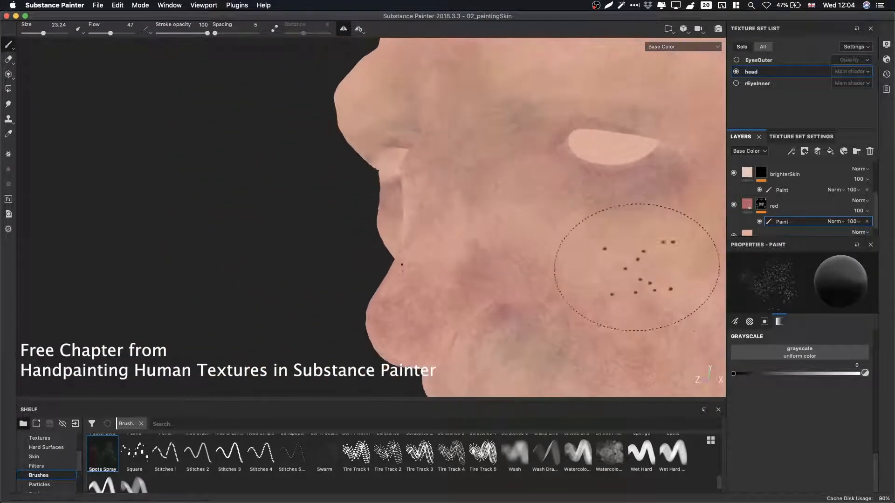
# Toggle the grayscale and dab spots on the cheek beside the nose.
pyautogui.press('x')
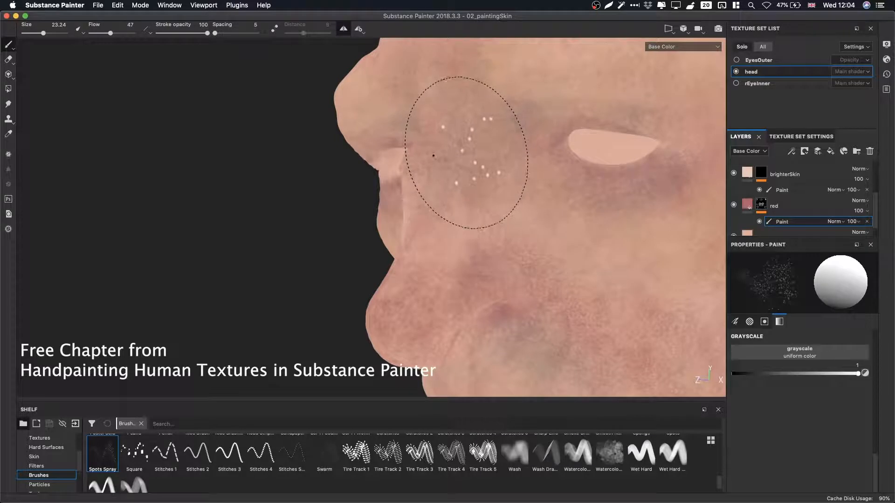
pyautogui.press('x')
pyautogui.click(471, 138)
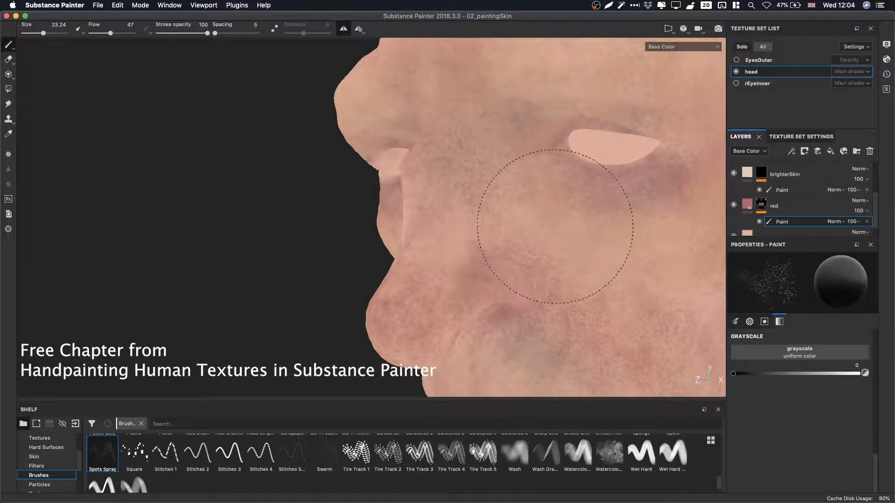
pyautogui.keyDown('alt'); pyautogui.moveTo(495, 232); pyautogui.dragTo(495, 190, button='middle'); pyautogui.keyUp('alt')
pyautogui.keyDown('alt'); pyautogui.moveTo(496, 190); pyautogui.dragTo(629, 227, button='right'); pyautogui.keyUp('alt')
pyautogui.keyDown('alt'); pyautogui.moveTo(629, 228); pyautogui.dragTo(610, 220); pyautogui.keyUp('alt')
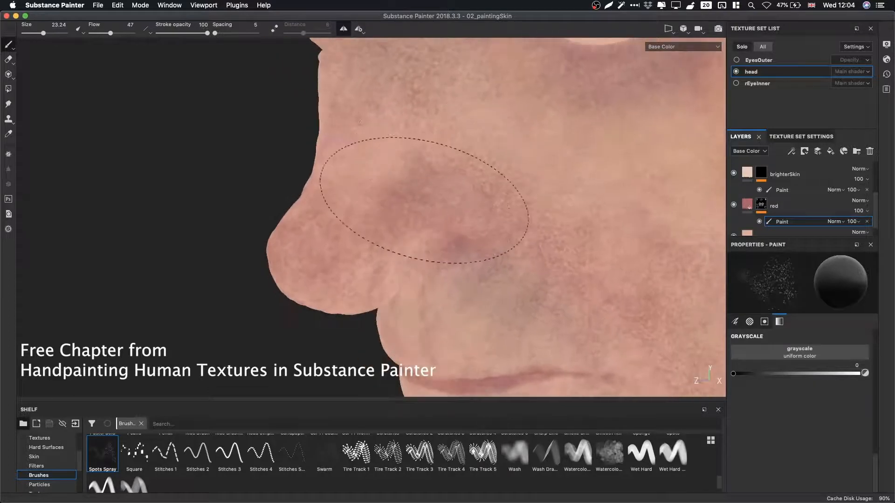
# Reduce the brush size to about 9.6 and dab small spots on the cheek and under the eye.
pyautogui.press('[')
pyautogui.press('[')
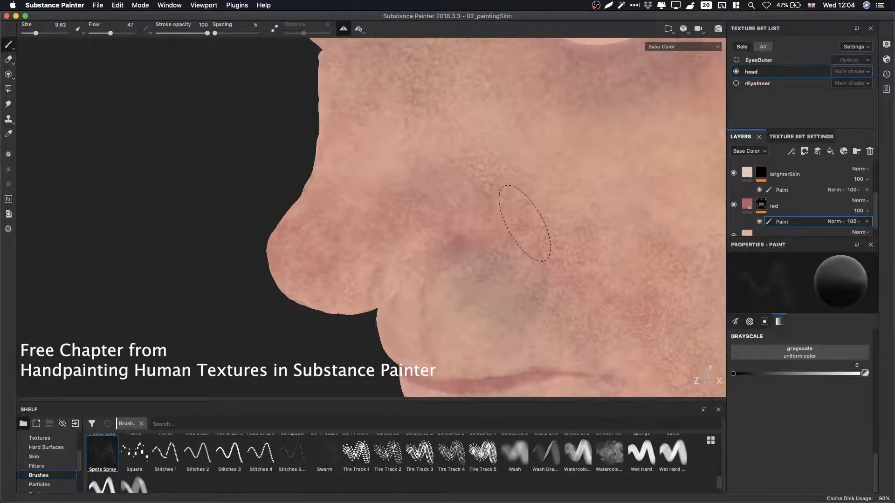
pyautogui.keyDown('alt'); pyautogui.moveTo(575, 147); pyautogui.dragTo(413, 306, button='middle'); pyautogui.keyUp('alt')
pyautogui.keyDown('alt'); pyautogui.moveTo(413, 306); pyautogui.dragTo(529, 263); pyautogui.keyUp('alt')
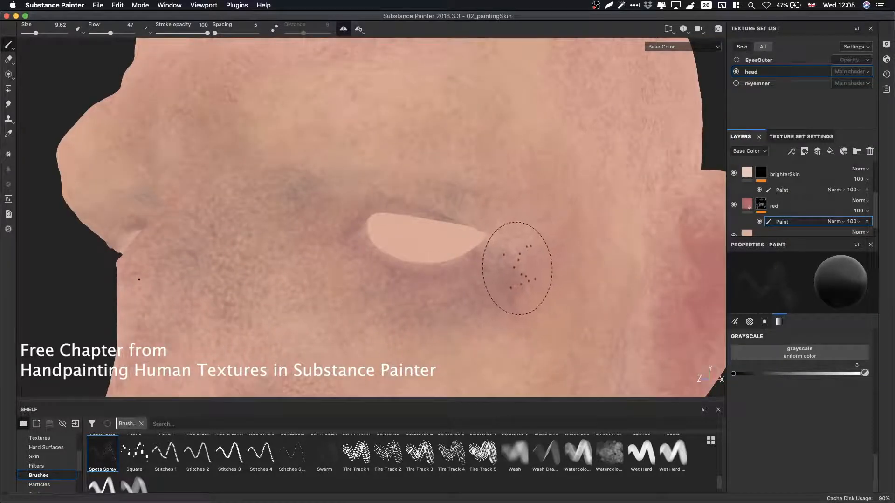
pyautogui.keyDown('alt'); pyautogui.moveTo(567, 285); pyautogui.dragTo(392, 280, button='right'); pyautogui.keyUp('alt')
pyautogui.keyDown('alt'); pyautogui.moveTo(392, 280); pyautogui.dragTo(513, 116, button='middle'); pyautogui.keyUp('alt')
pyautogui.moveTo(513, 116)
pyautogui.keyDown('alt'); pyautogui.mouseDown()
pyautogui.moveTo(566, 196)
pyautogui.moveTo(540, 199)
pyautogui.moveTo(532, 210)
pyautogui.mouseUp(); pyautogui.keyUp('alt')
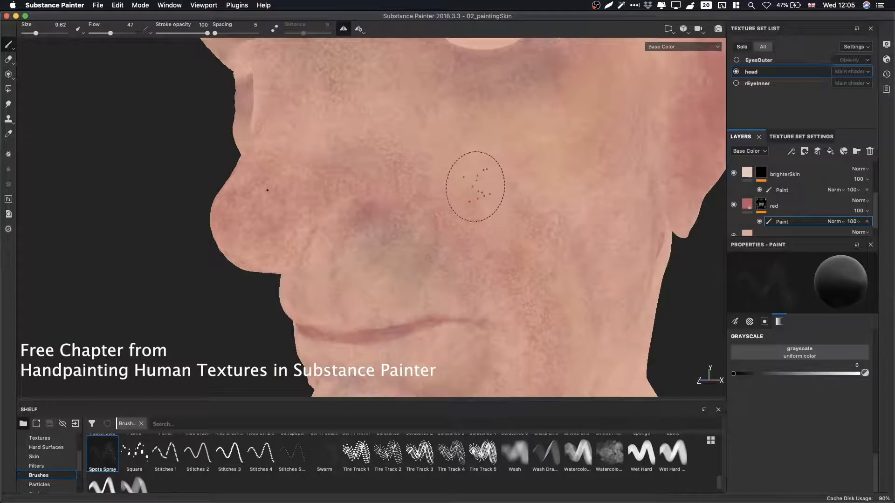
# Set the grayscale to 1 and dab red spots on the cheek, chin and side of the nose.
pyautogui.press('x')
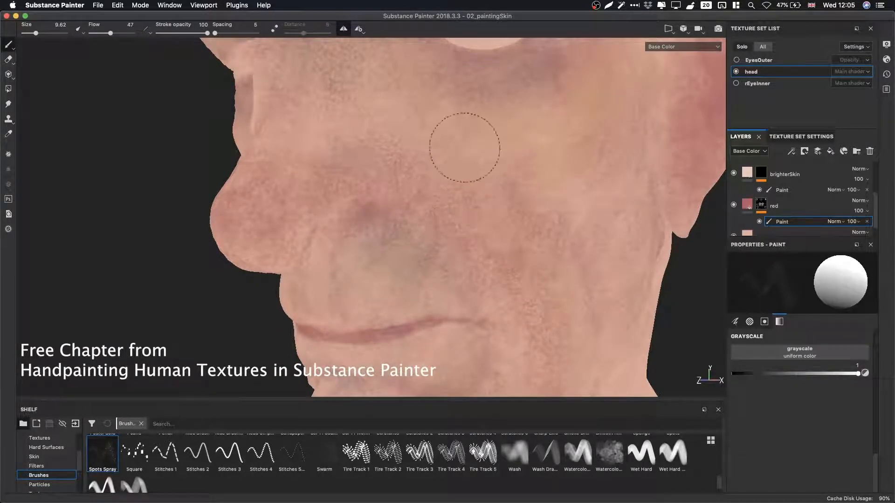
pyautogui.keyDown('alt'); pyautogui.moveTo(518, 200); pyautogui.dragTo(536, 70, button='middle'); pyautogui.keyUp('alt')
pyautogui.moveTo(536, 117)
pyautogui.keyDown('alt'); pyautogui.mouseDown(button='right')
pyautogui.moveTo(769, 254)
pyautogui.moveTo(471, 196)
pyautogui.mouseUp(button='right'); pyautogui.keyUp('alt')
pyautogui.keyDown('alt'); pyautogui.moveTo(471, 196); pyautogui.dragTo(500, 215); pyautogui.keyUp('alt')
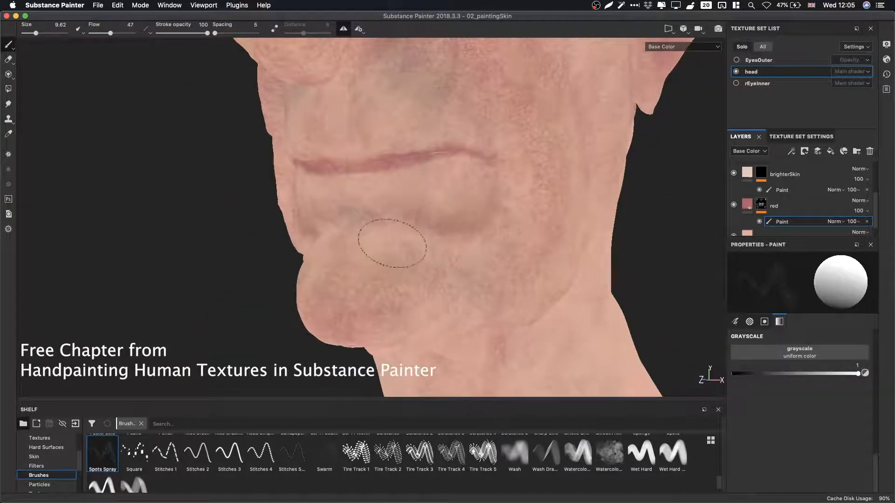
pyautogui.keyDown('alt'); pyautogui.moveTo(573, 228); pyautogui.dragTo(416, 237, button='right'); pyautogui.keyUp('alt')
pyautogui.keyDown('alt'); pyautogui.moveTo(410, 145); pyautogui.dragTo(393, 232, button='middle'); pyautogui.keyUp('alt')
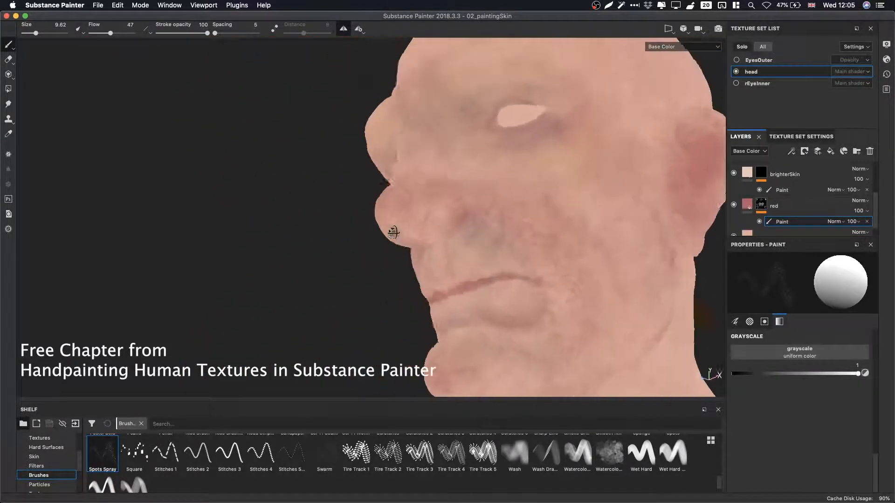
pyautogui.keyDown('alt'); pyautogui.moveTo(393, 232); pyautogui.dragTo(326, 233, button='right'); pyautogui.keyUp('alt')
pyautogui.moveTo(326, 233)
pyautogui.keyDown('alt'); pyautogui.mouseDown()
pyautogui.moveTo(472, 230)
pyautogui.moveTo(417, 226)
pyautogui.mouseUp(); pyautogui.keyUp('alt')
pyautogui.keyDown('alt'); pyautogui.moveTo(569, 243); pyautogui.dragTo(499, 205, button='middle'); pyautogui.keyUp('alt')
pyautogui.keyDown('alt'); pyautogui.moveTo(499, 205); pyautogui.dragTo(559, 204, button='right'); pyautogui.keyUp('alt')
# Select the brighterSkin layer's paint mask and dab light spots beside the outer corner of the eye.
pyautogui.click(782, 191)
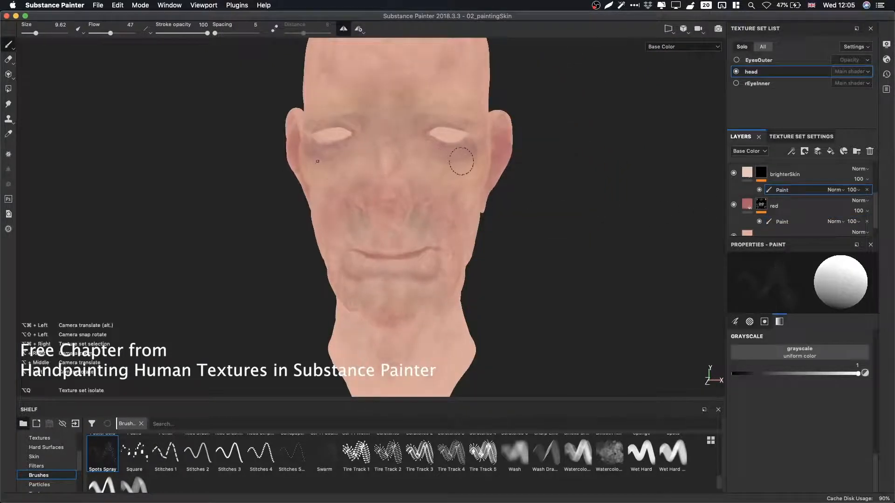
pyautogui.keyDown('alt'); pyautogui.moveTo(463, 160); pyautogui.dragTo(715, 244, button='right'); pyautogui.keyUp('alt')
pyautogui.keyDown('alt'); pyautogui.moveTo(715, 243); pyautogui.dragTo(638, 256); pyautogui.keyUp('alt')
pyautogui.keyDown('alt'); pyautogui.moveTo(560, 201); pyautogui.dragTo(550, 261, button='middle'); pyautogui.keyUp('alt')
pyautogui.keyDown('alt'); pyautogui.moveTo(503, 261); pyautogui.dragTo(590, 268, button='right'); pyautogui.keyUp('alt')
pyautogui.keyDown('alt'); pyautogui.moveTo(590, 269); pyautogui.dragTo(578, 228); pyautogui.keyUp('alt')
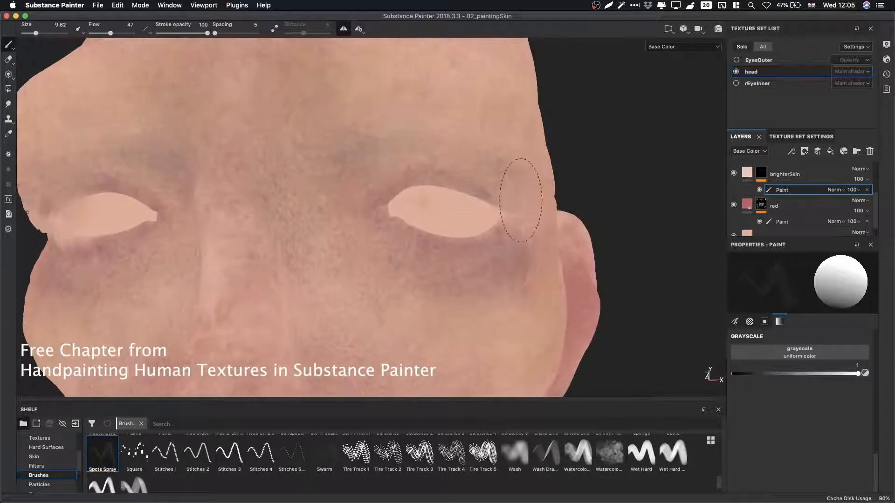
pyautogui.keyDown('alt'); pyautogui.moveTo(510, 184); pyautogui.dragTo(520, 231, button='middle'); pyautogui.keyUp('alt')
pyautogui.keyDown('alt'); pyautogui.moveTo(523, 219); pyautogui.dragTo(503, 220); pyautogui.keyUp('alt')
pyautogui.moveTo(495, 219); pyautogui.dragTo(492, 217)
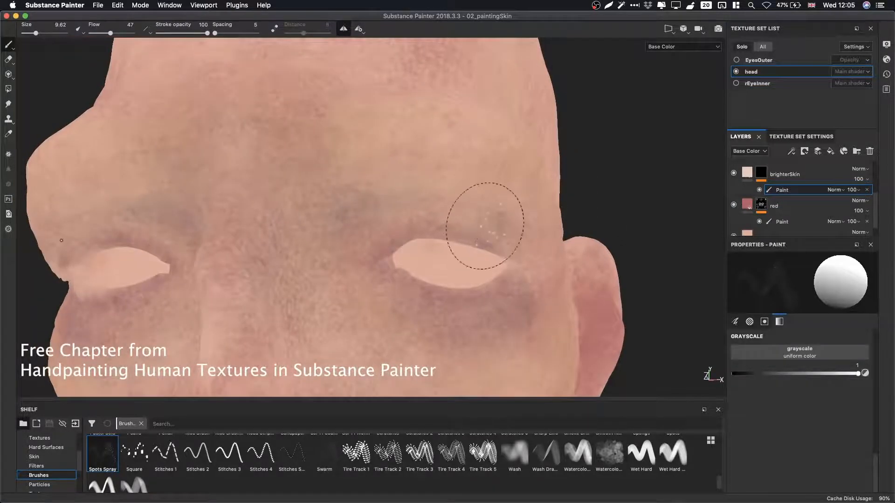
pyautogui.moveTo(486, 221)
pyautogui.keyDown('alt'); pyautogui.mouseDown()
pyautogui.moveTo(501, 202)
pyautogui.moveTo(530, 230)
pyautogui.mouseUp(); pyautogui.keyUp('alt')
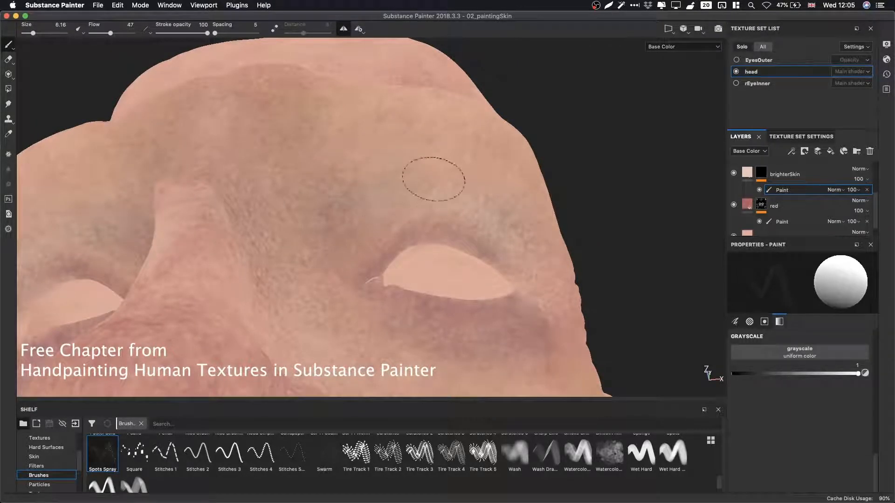
# Dab light spots on the brow and below the eye with the brush size about 6.
pyautogui.moveTo(385, 154)
pyautogui.keyDown('alt'); pyautogui.mouseDown()
pyautogui.moveTo(475, 228)
pyautogui.moveTo(559, 220)
pyautogui.mouseUp(); pyautogui.keyUp('alt')
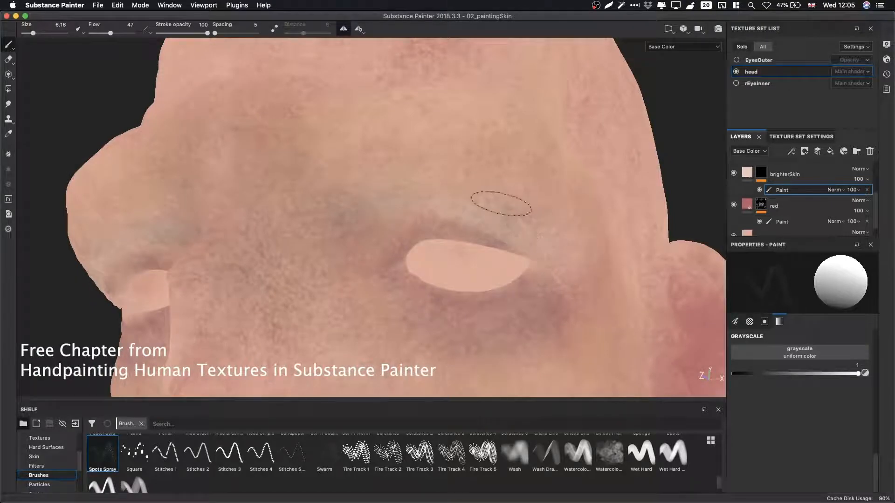
pyautogui.keyDown('alt'); pyautogui.moveTo(462, 275); pyautogui.dragTo(468, 212); pyautogui.keyUp('alt')
pyautogui.keyDown('alt'); pyautogui.moveTo(467, 212); pyautogui.dragTo(528, 182, button='right'); pyautogui.keyUp('alt')
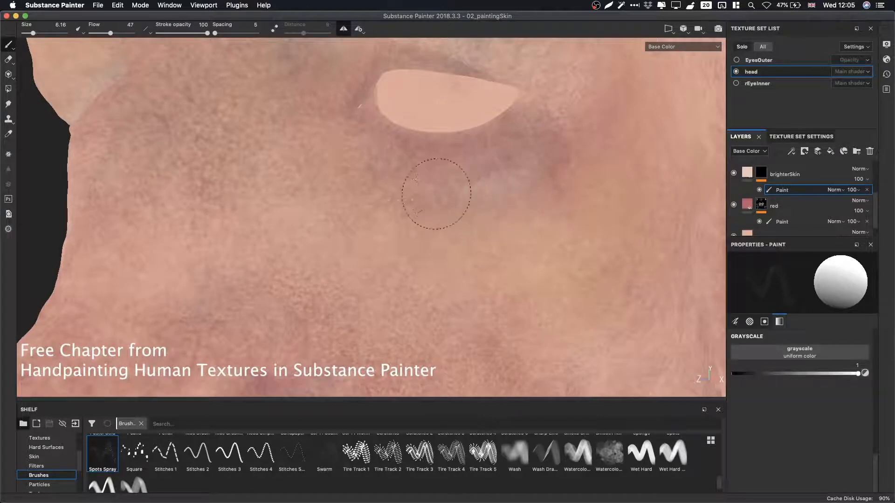
pyautogui.keyDown('alt'); pyautogui.moveTo(437, 194); pyautogui.dragTo(508, 208); pyautogui.keyUp('alt')
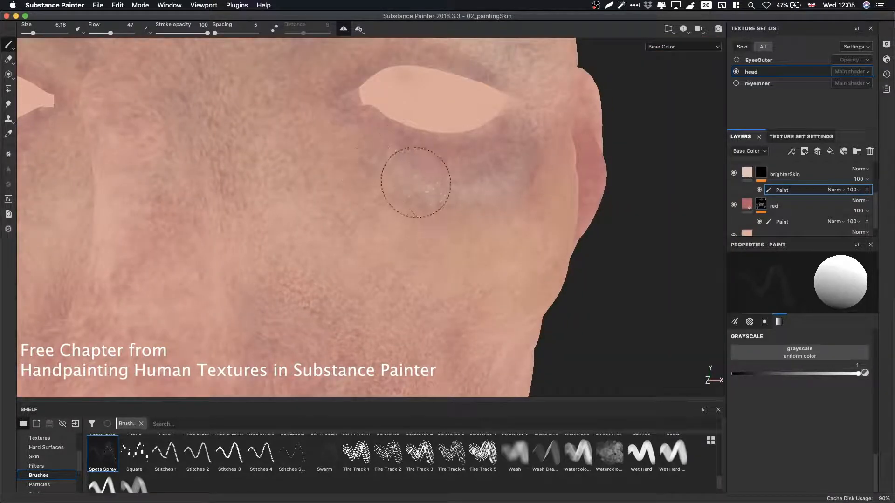
# Switch the viewport to the full material view and inspect the painted spots around the eye.
pyautogui.press('m')
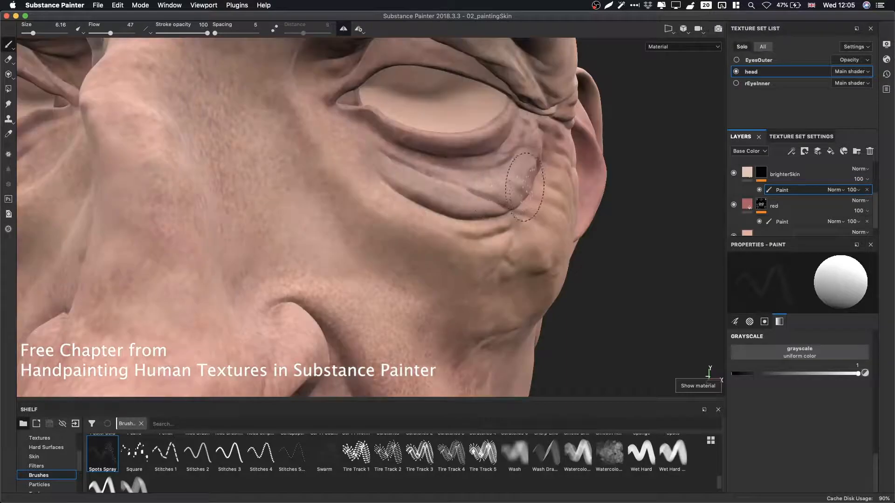
pyautogui.keyDown('alt'); pyautogui.moveTo(519, 186); pyautogui.dragTo(529, 156); pyautogui.keyUp('alt')
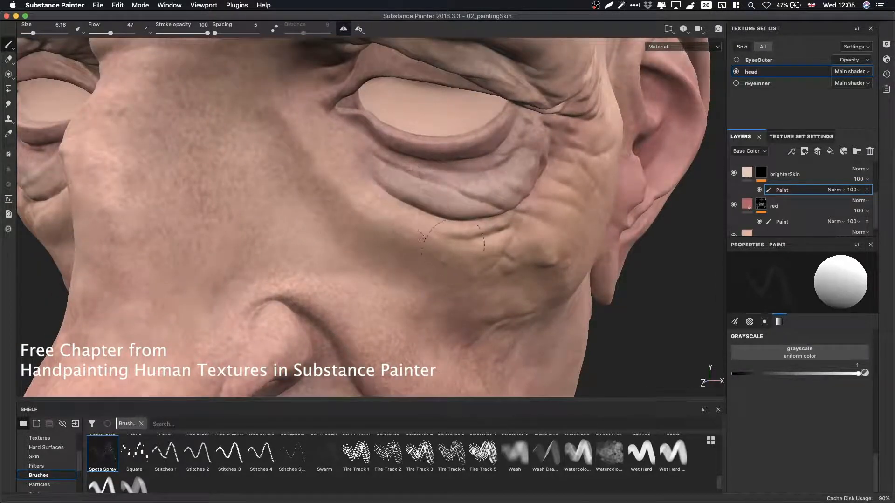
pyautogui.keyDown('alt'); pyautogui.moveTo(530, 253); pyautogui.dragTo(473, 171); pyautogui.keyUp('alt')
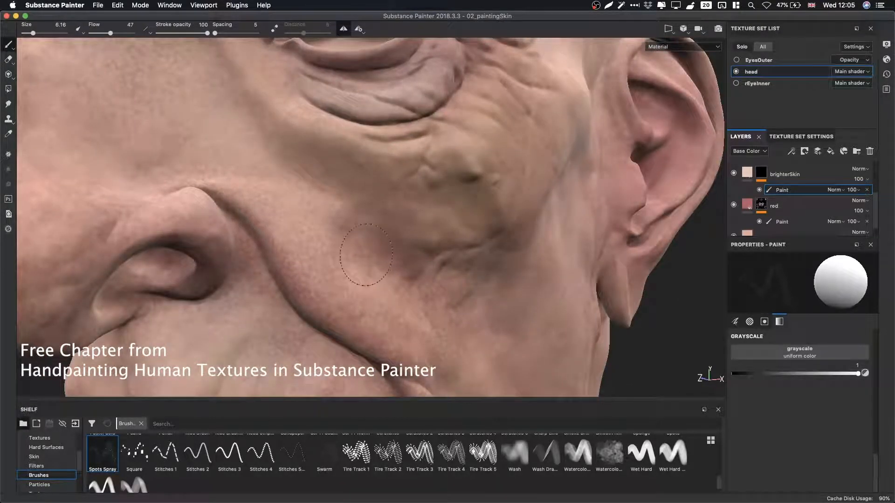
# Orbit around the nose, cheek and eye in the material view to examine the painted spots.
pyautogui.keyDown('alt'); pyautogui.moveTo(327, 153); pyautogui.dragTo(410, 260); pyautogui.keyUp('alt')
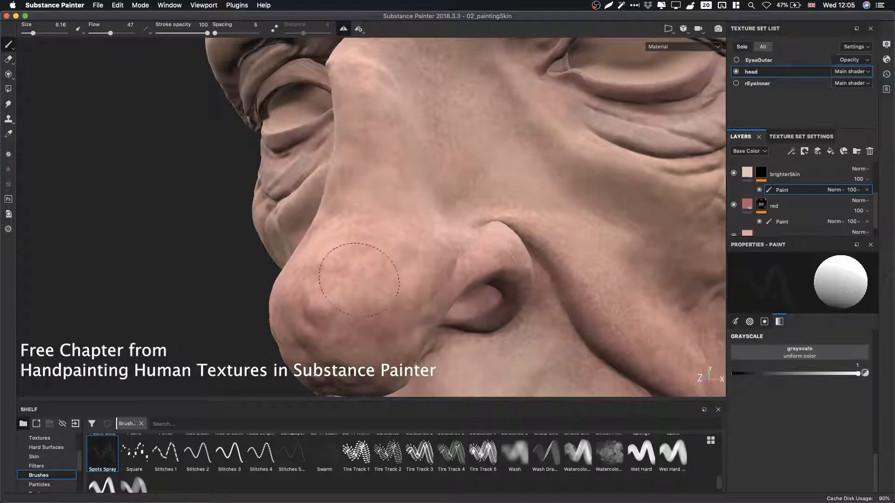
pyautogui.keyDown('alt'); pyautogui.moveTo(441, 164); pyautogui.dragTo(230, 207, button='right'); pyautogui.keyUp('alt')
pyautogui.keyDown('alt'); pyautogui.moveTo(527, 207); pyautogui.dragTo(476, 200); pyautogui.keyUp('alt')
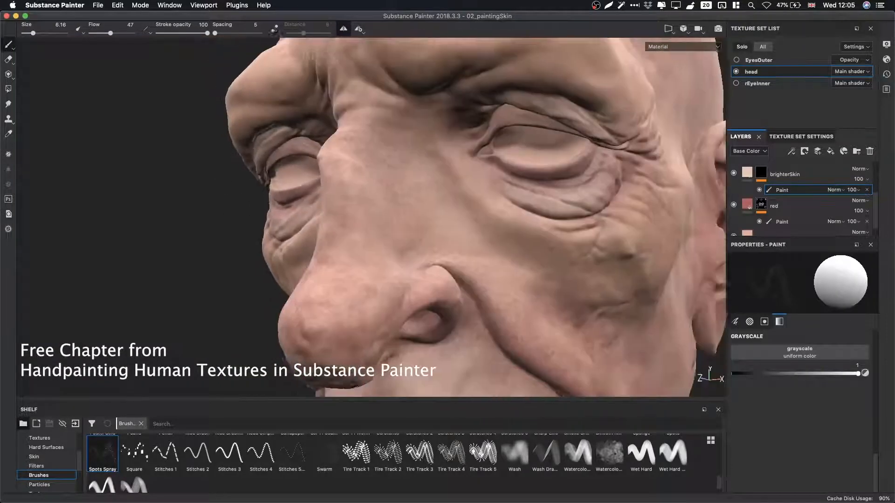
pyautogui.keyDown('alt'); pyautogui.moveTo(475, 201); pyautogui.dragTo(580, 205, button='right'); pyautogui.keyUp('alt')
pyautogui.keyDown('alt'); pyautogui.moveTo(579, 205); pyautogui.dragTo(487, 198); pyautogui.keyUp('alt')
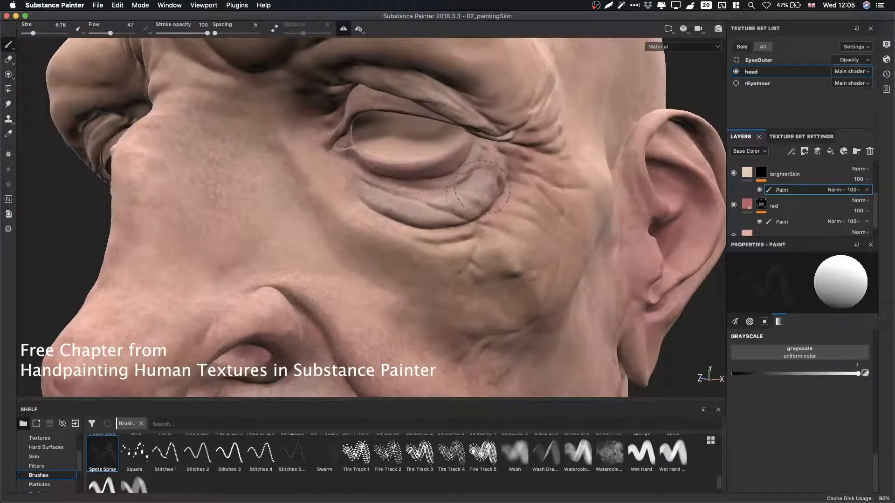
pyautogui.keyDown('alt'); pyautogui.moveTo(536, 247); pyautogui.dragTo(487, 87, button='middle'); pyautogui.keyUp('alt')
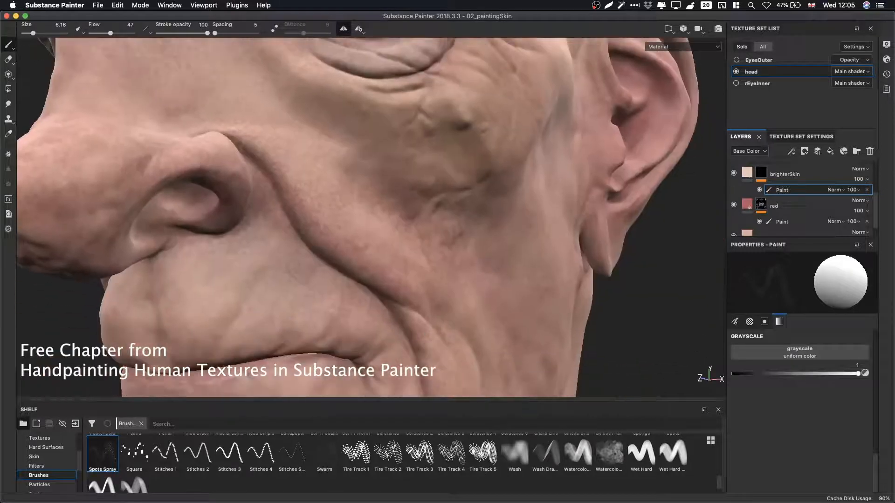
pyautogui.keyDown('alt'); pyautogui.moveTo(487, 86); pyautogui.dragTo(433, 121, button='right'); pyautogui.keyUp('alt')
pyautogui.keyDown('alt'); pyautogui.moveTo(447, 178); pyautogui.dragTo(552, 160); pyautogui.keyUp('alt')
pyautogui.keyDown('alt'); pyautogui.moveTo(522, 261); pyautogui.dragTo(580, 277, button='right'); pyautogui.keyUp('alt')
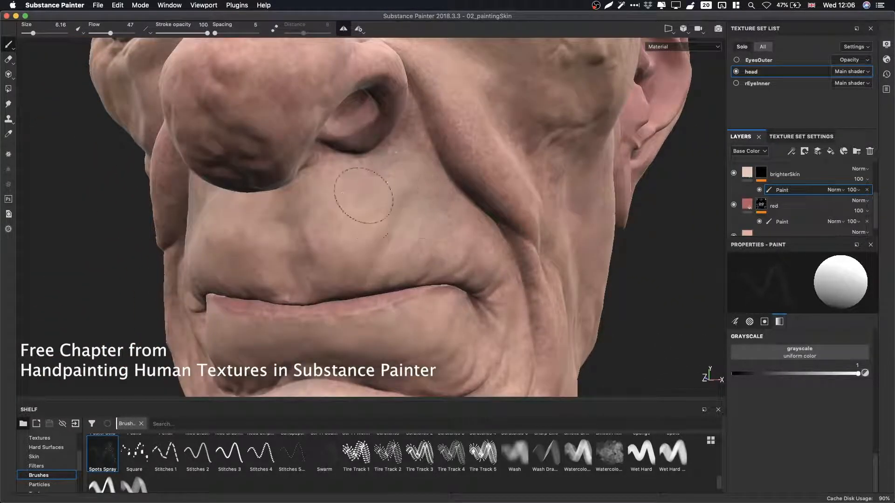
# Switch the viewport to the base color channel and examine the skin color variation around the mouth, chin and nose.
pyautogui.press('c')
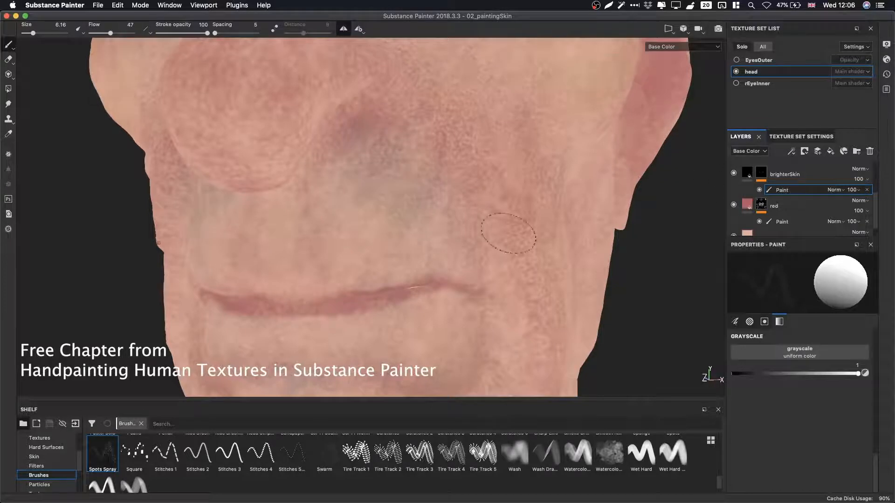
pyautogui.keyDown('alt'); pyautogui.moveTo(471, 257); pyautogui.dragTo(497, 159, button='middle'); pyautogui.keyUp('alt')
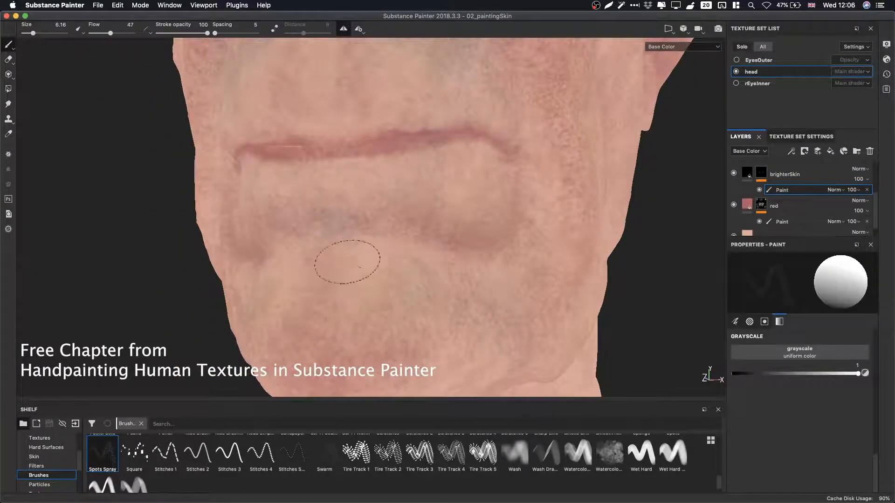
pyautogui.keyDown('alt'); pyautogui.moveTo(341, 250); pyautogui.dragTo(339, 232); pyautogui.keyUp('alt')
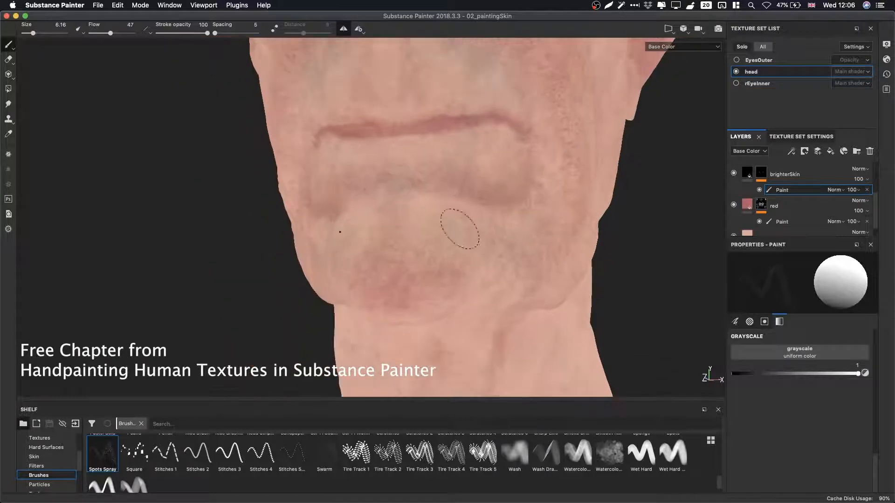
pyautogui.keyDown('alt'); pyautogui.moveTo(314, 274); pyautogui.dragTo(423, 266); pyautogui.keyUp('alt')
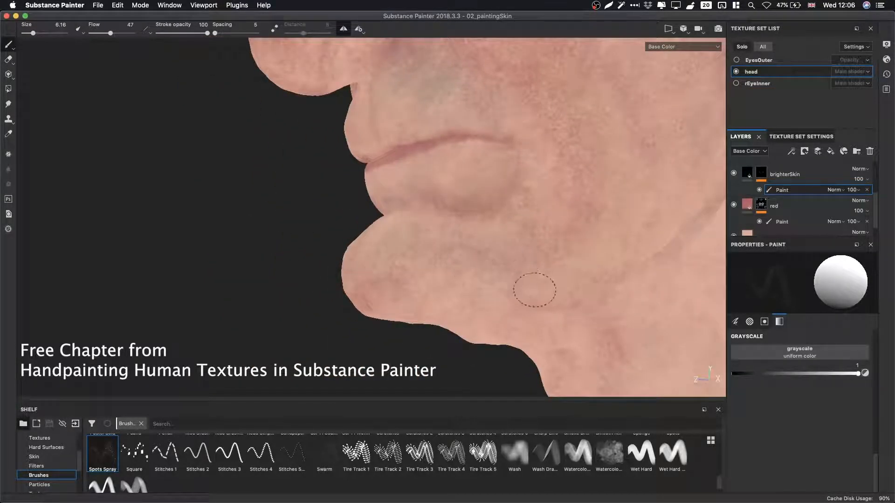
pyautogui.keyDown('alt'); pyautogui.moveTo(548, 229); pyautogui.dragTo(607, 298); pyautogui.keyUp('alt')
pyautogui.keyDown('alt'); pyautogui.moveTo(607, 299); pyautogui.dragTo(597, 335, button='middle'); pyautogui.keyUp('alt')
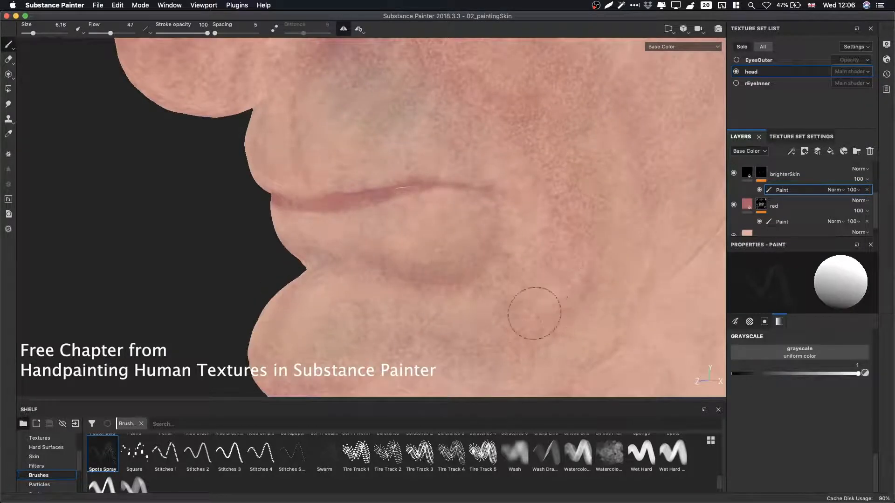
pyautogui.keyDown('alt'); pyautogui.moveTo(495, 270); pyautogui.dragTo(497, 199, button='middle'); pyautogui.keyUp('alt')
pyautogui.keyDown('alt'); pyautogui.moveTo(477, 239); pyautogui.dragTo(443, 232, button='right'); pyautogui.keyUp('alt')
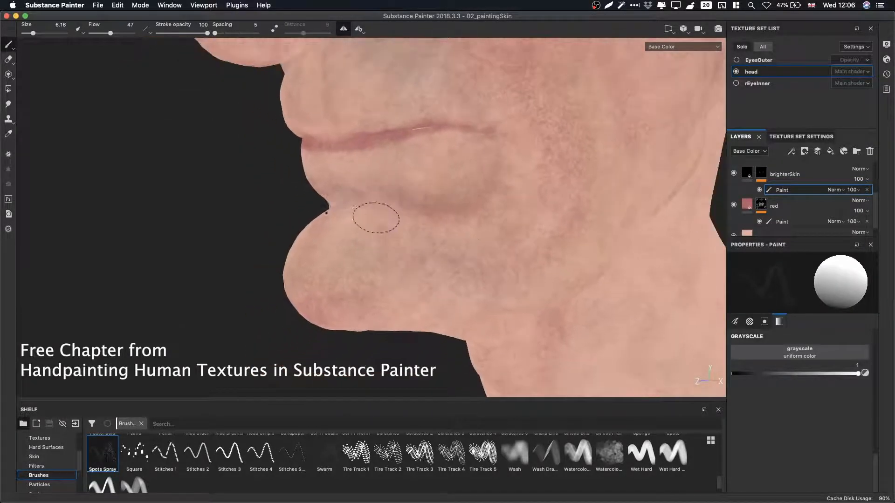
pyautogui.keyDown('alt'); pyautogui.moveTo(383, 216); pyautogui.dragTo(522, 208); pyautogui.keyUp('alt')
pyautogui.keyDown('alt'); pyautogui.moveTo(522, 207); pyautogui.dragTo(524, 321, button='middle'); pyautogui.keyUp('alt')
pyautogui.moveTo(546, 261)
pyautogui.keyDown('alt'); pyautogui.mouseDown(button='right')
pyautogui.moveTo(595, 237)
pyautogui.moveTo(555, 233)
pyautogui.mouseUp(button='right'); pyautogui.keyUp('alt')
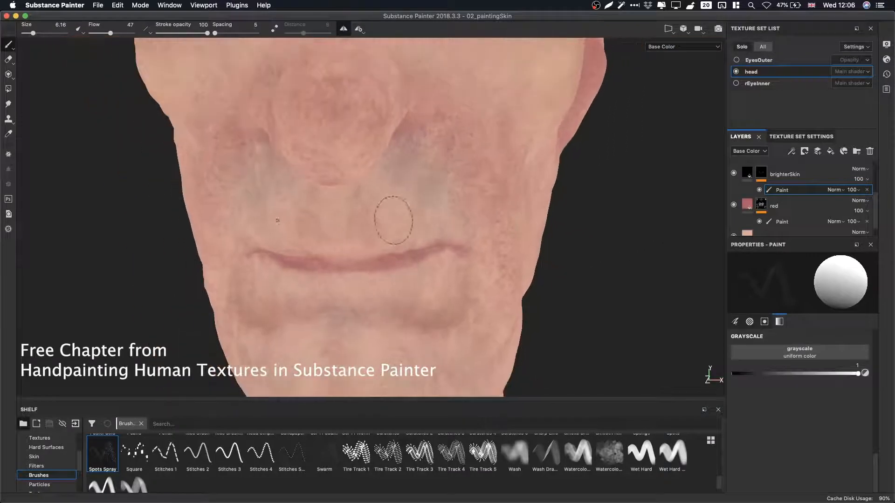
pyautogui.keyDown('alt'); pyautogui.moveTo(408, 216); pyautogui.dragTo(348, 190); pyautogui.keyUp('alt')
pyautogui.keyDown('alt'); pyautogui.moveTo(392, 191); pyautogui.dragTo(438, 170, button='right'); pyautogui.keyUp('alt')
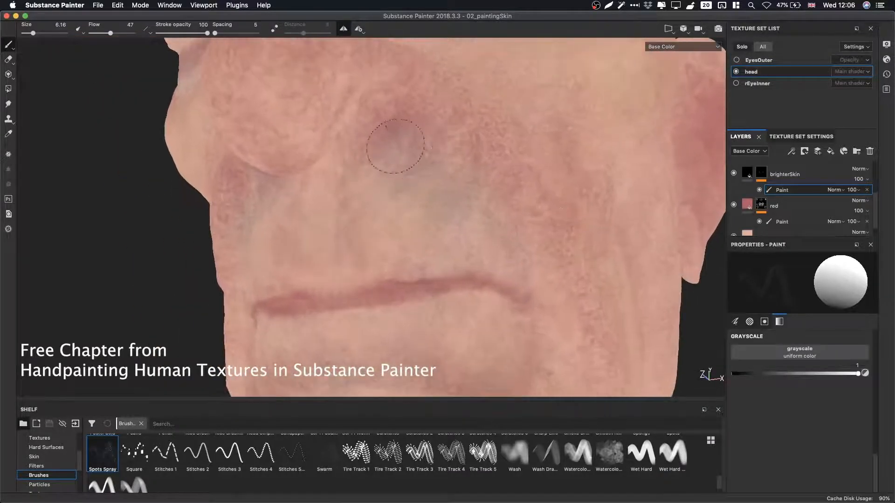
pyautogui.moveTo(394, 186)
pyautogui.keyDown('alt'); pyautogui.mouseDown(button='middle')
pyautogui.moveTo(433, 287)
pyautogui.moveTo(438, 328)
pyautogui.mouseUp(button='middle'); pyautogui.keyUp('alt')
pyautogui.keyDown('alt'); pyautogui.moveTo(373, 205); pyautogui.dragTo(337, 198, button='right'); pyautogui.keyUp('alt')
pyautogui.keyDown('alt'); pyautogui.moveTo(337, 198); pyautogui.dragTo(294, 229); pyautogui.keyUp('alt')
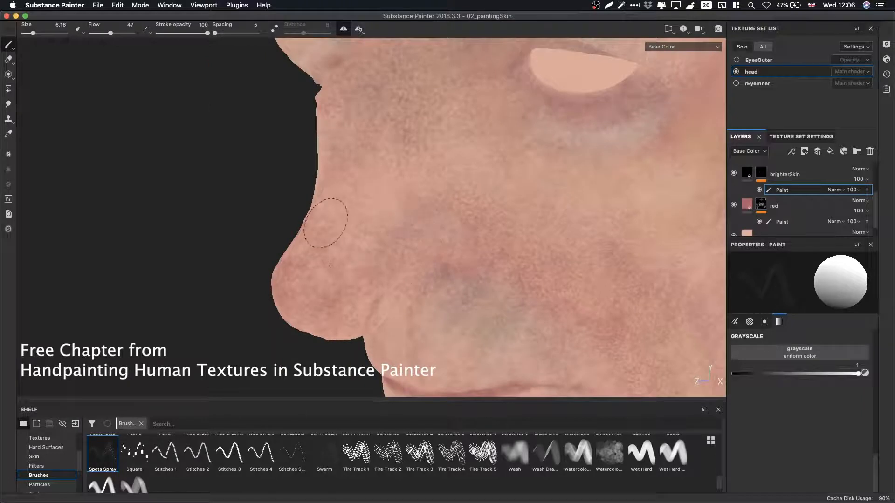
pyautogui.keyDown('alt'); pyautogui.moveTo(533, 274); pyautogui.dragTo(250, 242, button='right'); pyautogui.keyUp('alt')
pyautogui.keyDown('alt'); pyautogui.moveTo(431, 233); pyautogui.dragTo(332, 154, button='middle'); pyautogui.keyUp('alt')
pyautogui.keyDown('alt'); pyautogui.moveTo(331, 154); pyautogui.dragTo(450, 163); pyautogui.keyUp('alt')
pyautogui.moveTo(354, 135); pyautogui.dragTo(682, 198)
# Toggle the brighterSkin layer's visibility on and off repeatedly to compare the head with and without it.
pyautogui.click(734, 173)
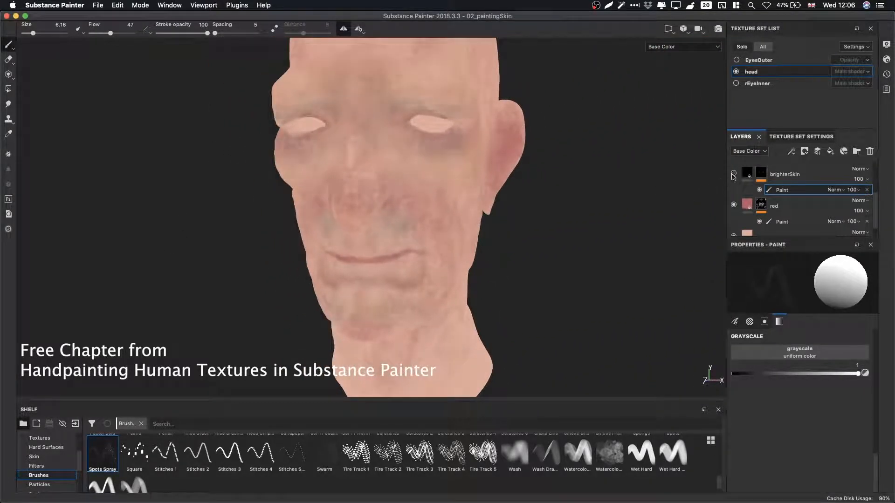
pyautogui.click(734, 173)
pyautogui.click(734, 173)
pyautogui.click(734, 174)
pyautogui.click(734, 173)
pyautogui.click(734, 173)
pyautogui.moveTo(539, 214)
pyautogui.keyDown('alt'); pyautogui.mouseDown()
pyautogui.moveTo(473, 188)
pyautogui.moveTo(523, 201)
pyautogui.mouseUp(); pyautogui.keyUp('alt')
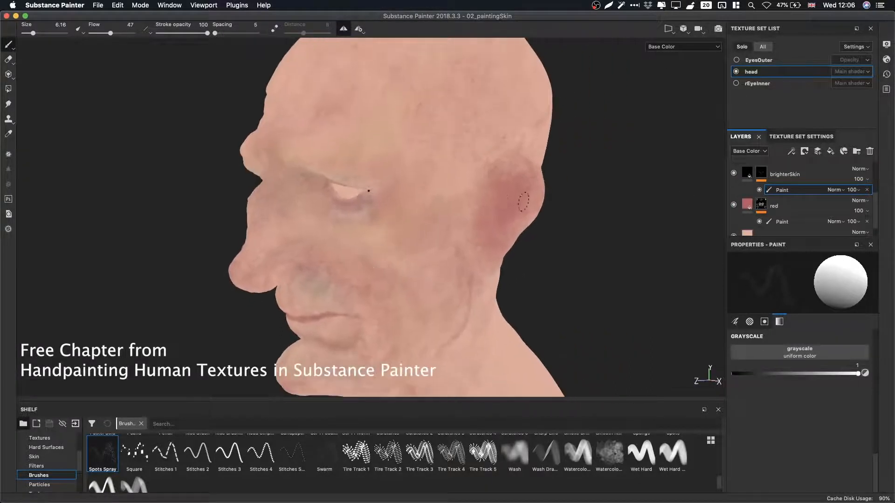
pyautogui.moveTo(492, 177)
pyautogui.keyDown('alt'); pyautogui.mouseDown()
pyautogui.moveTo(424, 206)
pyautogui.moveTo(391, 182)
pyautogui.mouseUp(); pyautogui.keyUp('alt')
# Select the red layer's paint mask and inspect the red variation on the cheek, ear and neck.
pyautogui.click(792, 222)
pyautogui.scroll(3, 544, 174)
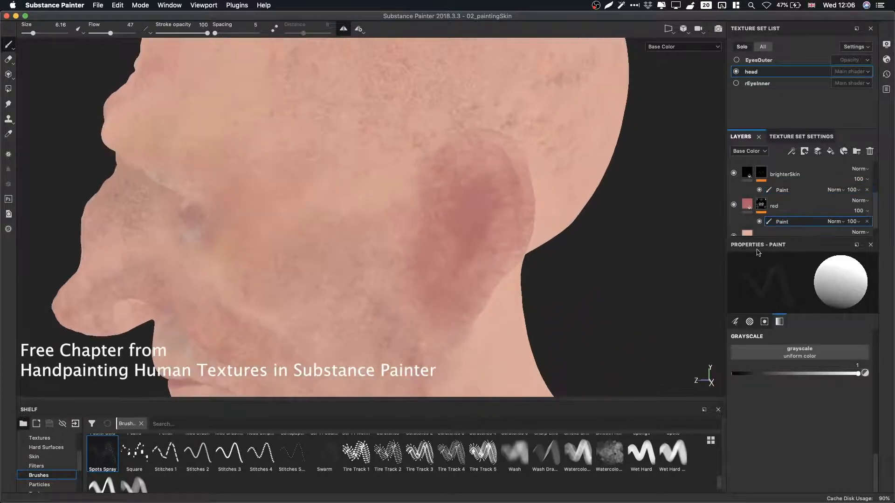
pyautogui.scroll(3, 531, 205)
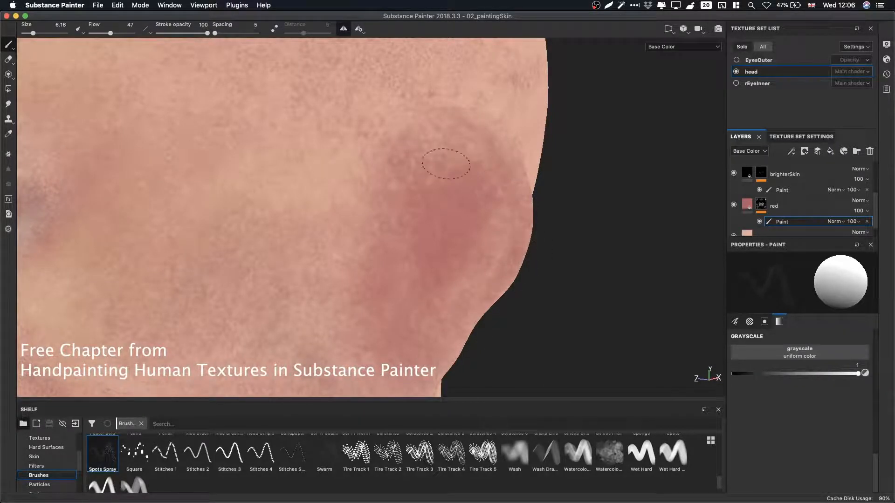
pyautogui.keyDown('alt'); pyautogui.moveTo(455, 200); pyautogui.dragTo(613, 208); pyautogui.keyUp('alt')
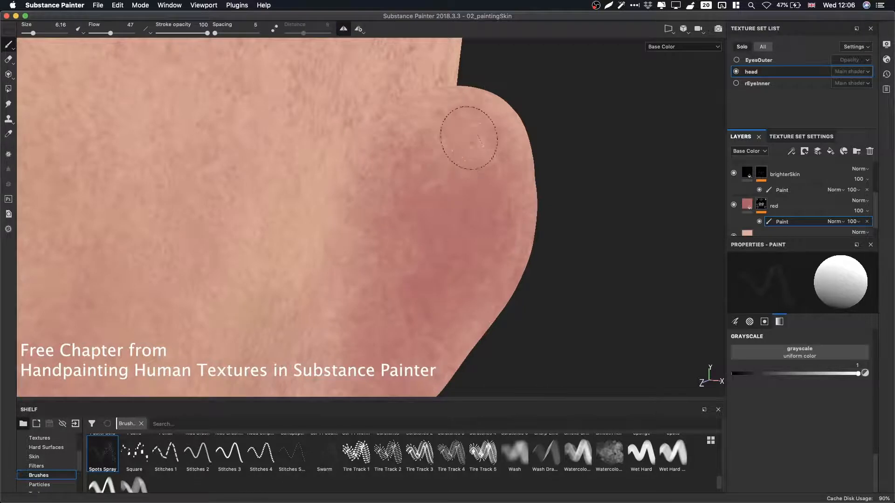
pyautogui.keyDown('alt'); pyautogui.moveTo(469, 138); pyautogui.dragTo(250, 259); pyautogui.keyUp('alt')
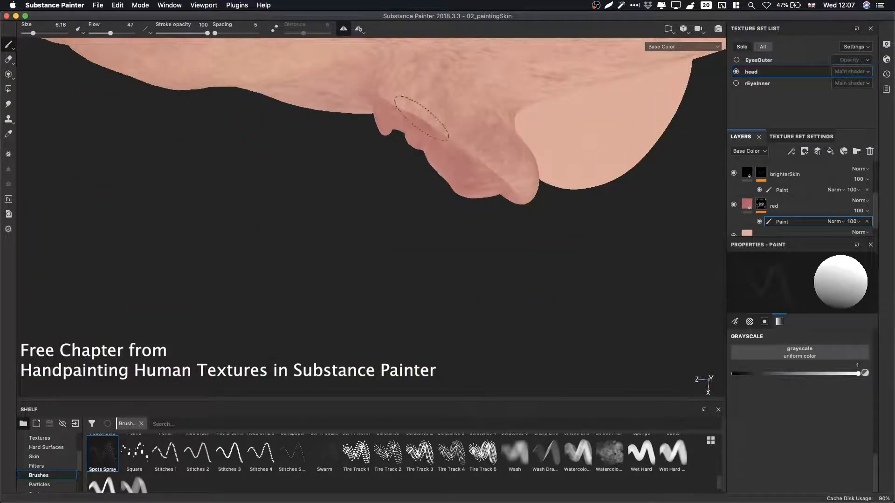
pyautogui.keyDown('alt'); pyautogui.moveTo(368, 81); pyautogui.dragTo(501, 137); pyautogui.keyUp('alt')
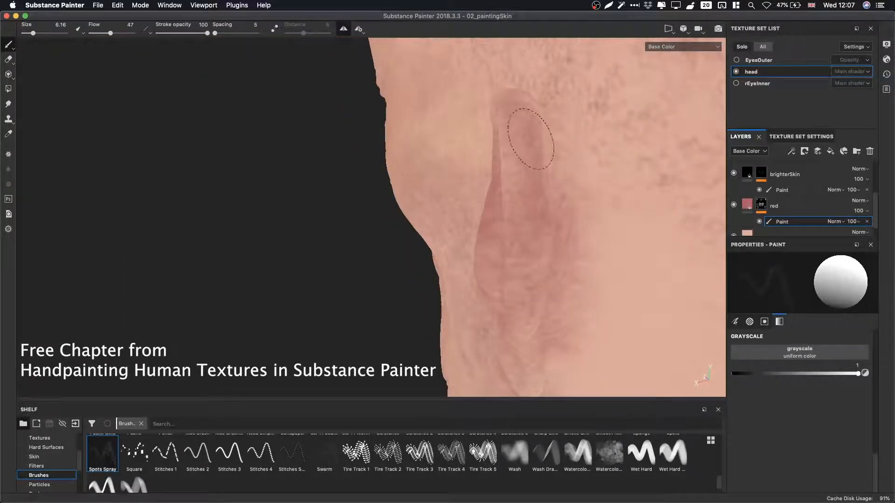
pyautogui.keyDown('alt'); pyautogui.moveTo(520, 317); pyautogui.dragTo(503, 182, button='middle'); pyautogui.keyUp('alt')
pyautogui.keyDown('alt'); pyautogui.moveTo(504, 182); pyautogui.dragTo(515, 162); pyautogui.keyUp('alt')
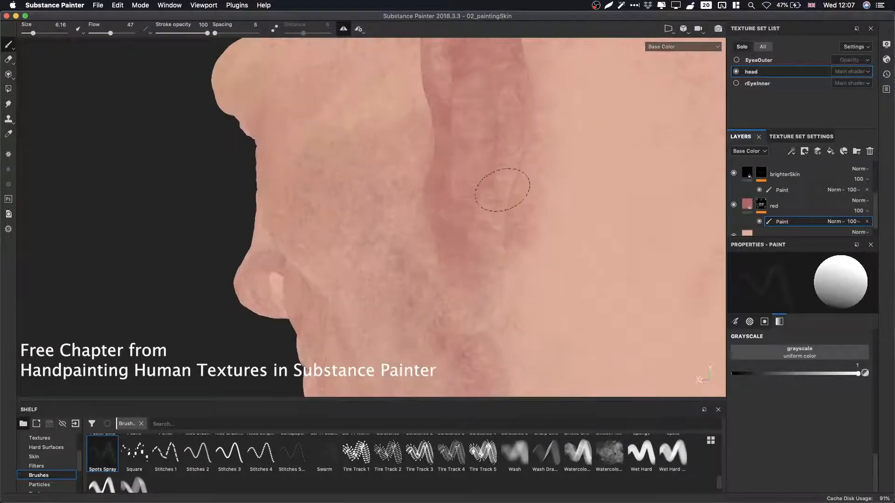
pyautogui.keyDown('alt'); pyautogui.moveTo(488, 272); pyautogui.dragTo(481, 130); pyautogui.keyUp('alt')
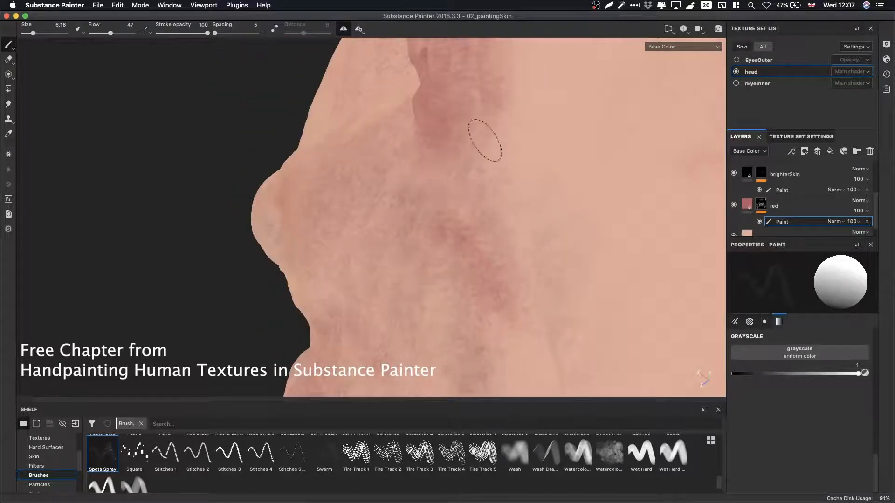
pyautogui.moveTo(469, 167)
pyautogui.keyDown('alt'); pyautogui.mouseDown()
pyautogui.moveTo(430, 182)
pyautogui.moveTo(578, 194)
pyautogui.moveTo(484, 180)
pyautogui.moveTo(484, 163)
pyautogui.mouseUp(); pyautogui.keyUp('alt')
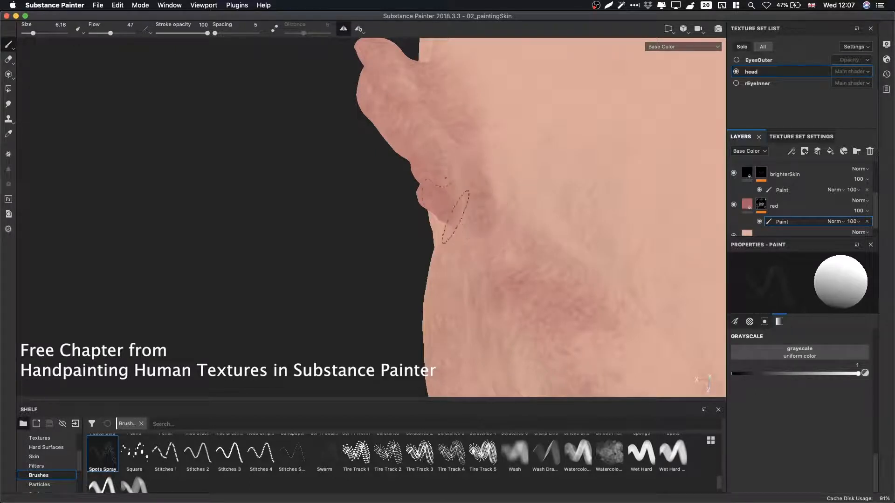
pyautogui.keyDown('alt'); pyautogui.moveTo(399, 136); pyautogui.dragTo(523, 139); pyautogui.keyUp('alt')
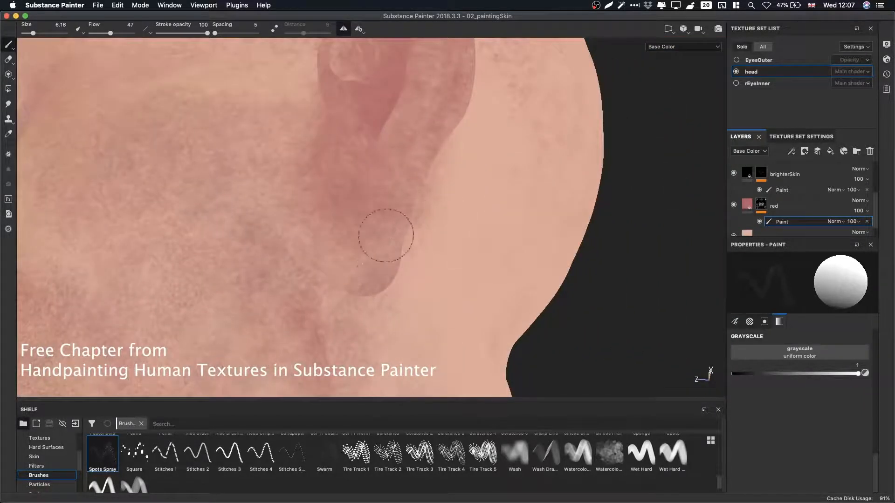
pyautogui.keyDown('alt'); pyautogui.moveTo(386, 236); pyautogui.dragTo(344, 218); pyautogui.keyUp('alt')
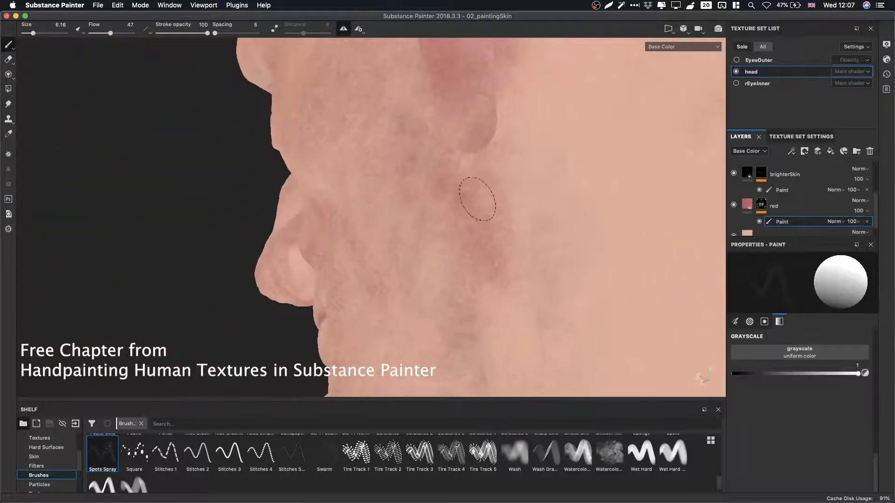
# Dab small spots on the cheek on the red mask, alternating the grayscale between 0 and 1.
pyautogui.press('x')
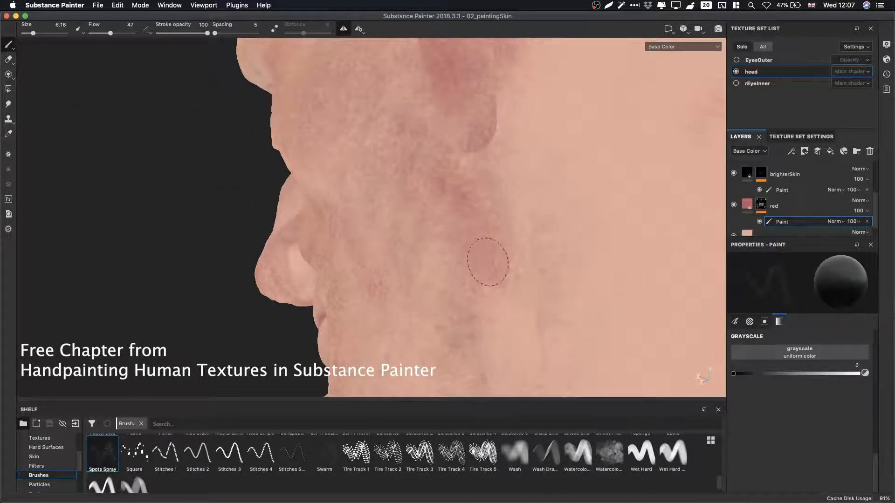
pyautogui.keyDown('alt'); pyautogui.moveTo(489, 271); pyautogui.dragTo(461, 175, button='middle'); pyautogui.keyUp('alt')
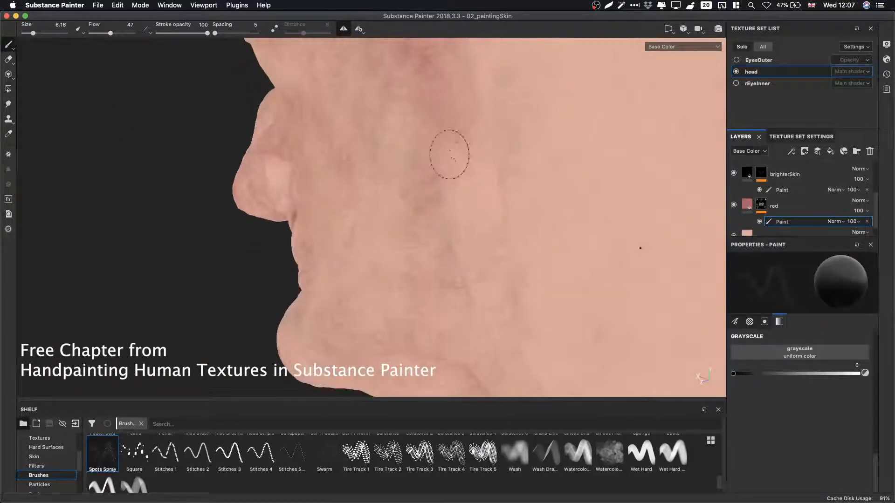
pyautogui.keyDown('alt'); pyautogui.moveTo(451, 154); pyautogui.dragTo(481, 159); pyautogui.keyUp('alt')
pyautogui.press('x')
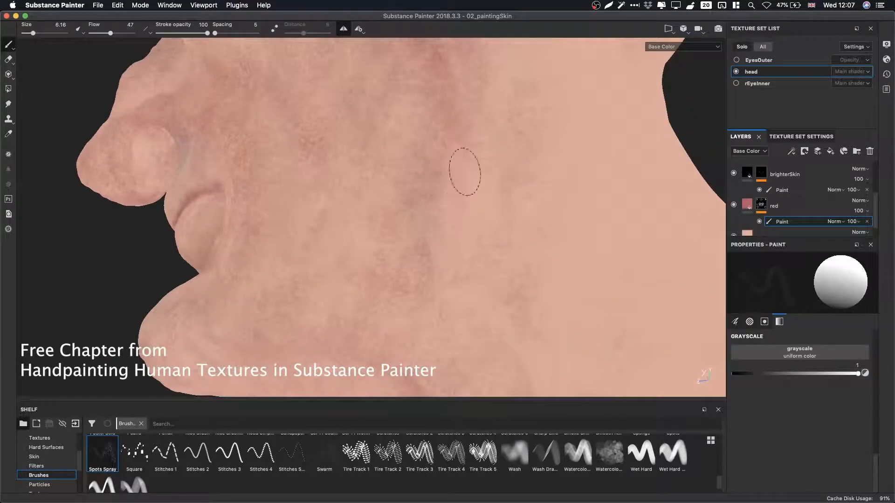
pyautogui.keyDown('alt'); pyautogui.moveTo(440, 201); pyautogui.dragTo(449, 198); pyautogui.keyUp('alt')
# Enlarge the brush to about 18.85 and spray spots on the cheek, switching the grayscale between 0 and 1.
pyautogui.press(']')
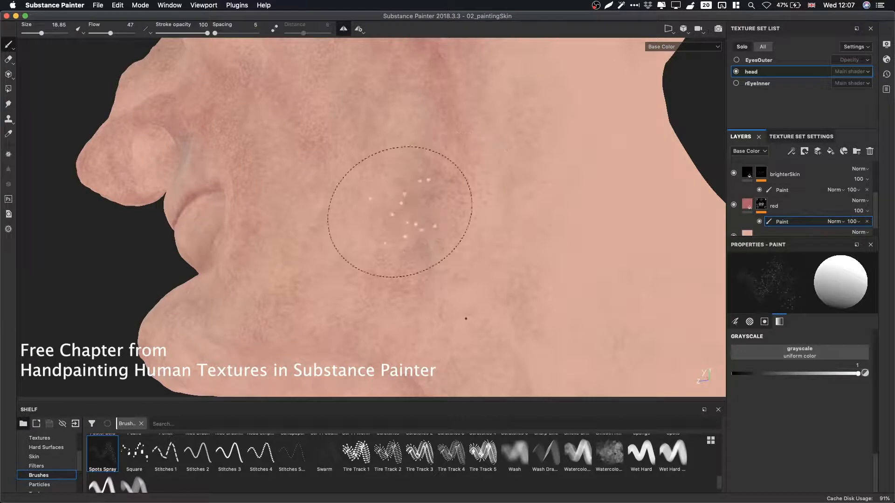
pyautogui.press('x')
pyautogui.keyDown('alt'); pyautogui.moveTo(406, 240); pyautogui.dragTo(467, 214); pyautogui.keyUp('alt')
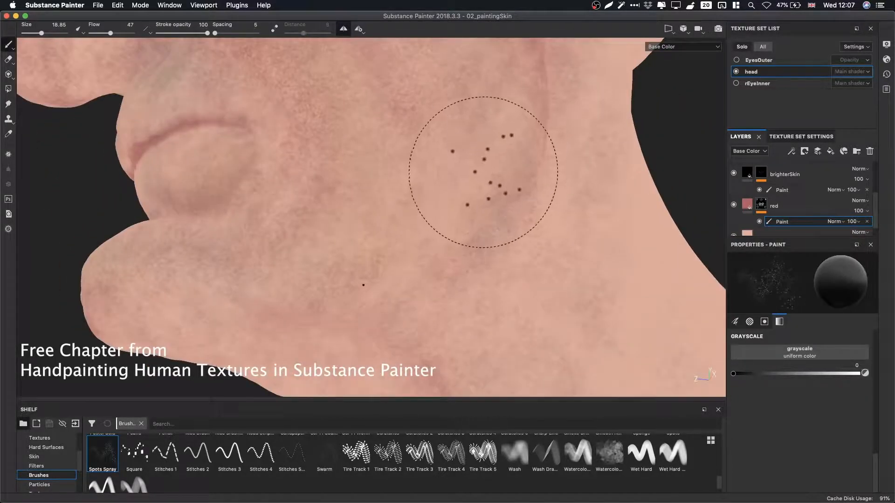
pyautogui.press('x')
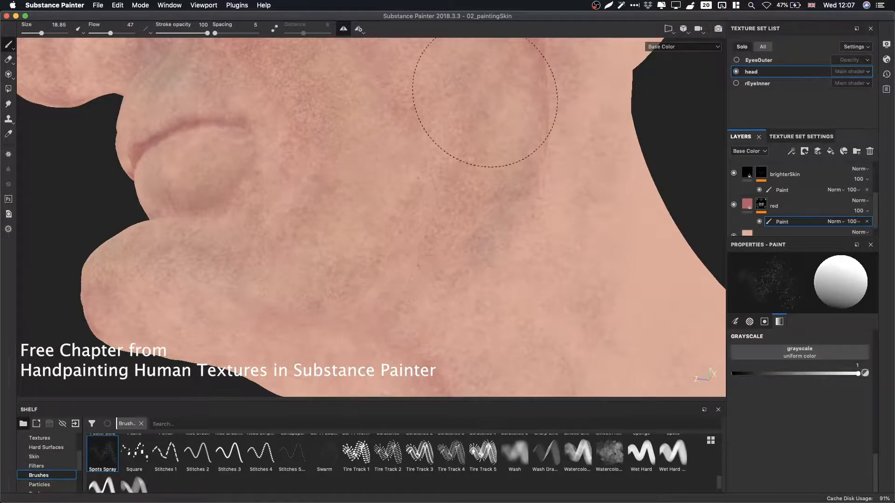
pyautogui.press('x')
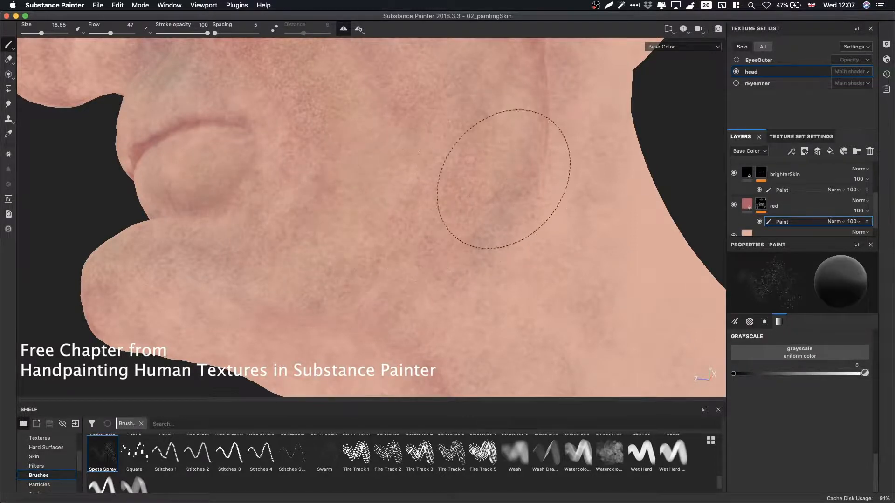
pyautogui.moveTo(440, 264)
pyautogui.keyDown('alt'); pyautogui.mouseDown()
pyautogui.moveTo(516, 244)
pyautogui.moveTo(408, 200)
pyautogui.moveTo(455, 214)
pyautogui.moveTo(365, 200)
pyautogui.moveTo(429, 290)
pyautogui.mouseUp(); pyautogui.keyUp('alt')
pyautogui.scroll(3, 635, 284)
pyautogui.moveTo(455, 223)
pyautogui.keyDown('alt'); pyautogui.mouseDown()
pyautogui.moveTo(470, 240)
pyautogui.moveTo(407, 226)
pyautogui.moveTo(449, 220)
pyautogui.mouseUp(); pyautogui.keyUp('alt')
pyautogui.press('x')
pyautogui.moveTo(466, 161)
pyautogui.mouseDown()
pyautogui.moveTo(390, 175)
pyautogui.moveTo(429, 190)
pyautogui.moveTo(386, 198)
pyautogui.moveTo(465, 177)
pyautogui.mouseUp()
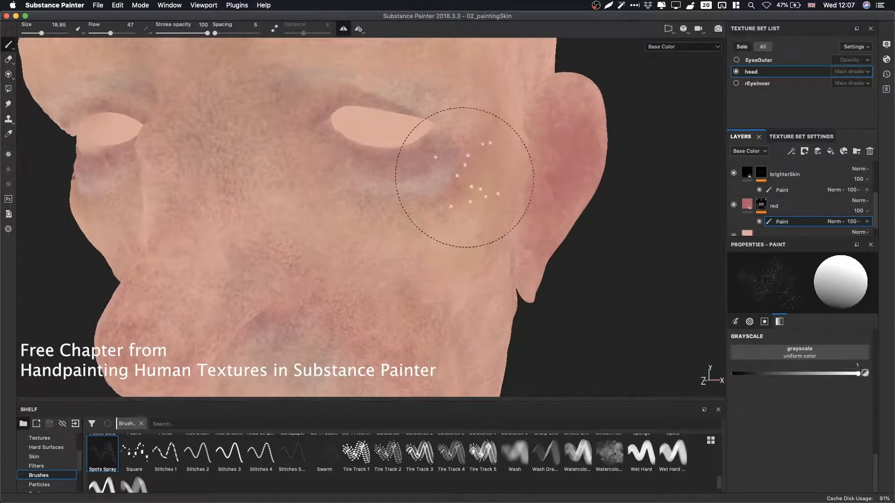
pyautogui.moveTo(314, 199)
pyautogui.mouseDown()
pyautogui.moveTo(314, 172)
pyautogui.moveTo(410, 219)
pyautogui.mouseUp()
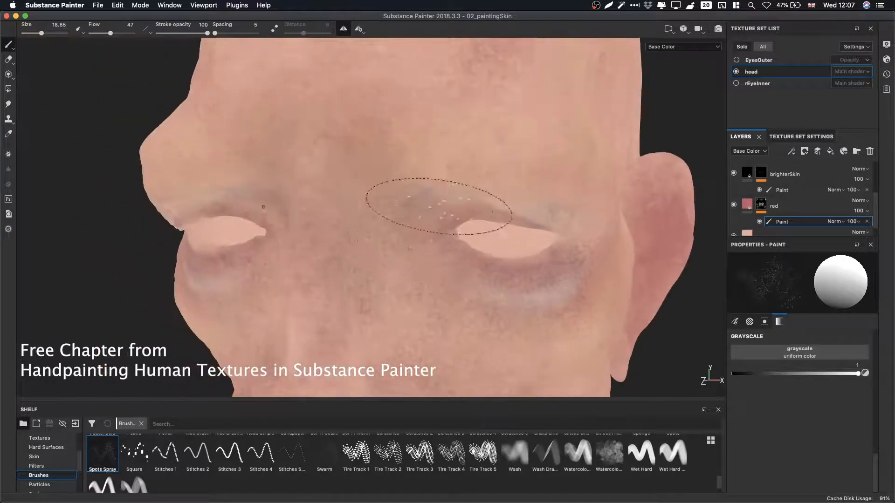
# Spray more spots on the red mask around the eyes, temple and cheek.
pyautogui.keyDown('alt'); pyautogui.moveTo(317, 268); pyautogui.dragTo(346, 273); pyautogui.keyUp('alt')
pyautogui.keyDown('alt'); pyautogui.moveTo(343, 173); pyautogui.dragTo(355, 298); pyautogui.keyUp('alt')
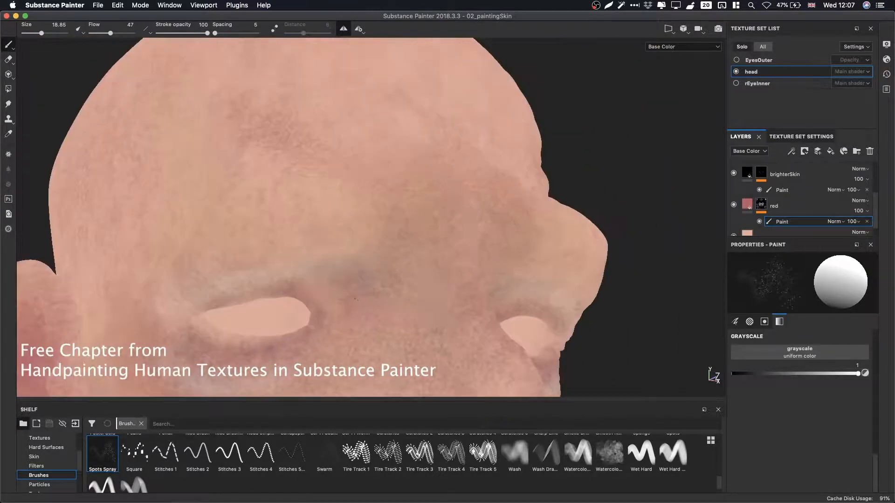
pyautogui.keyDown('alt'); pyautogui.moveTo(410, 170); pyautogui.dragTo(270, 219); pyautogui.keyUp('alt')
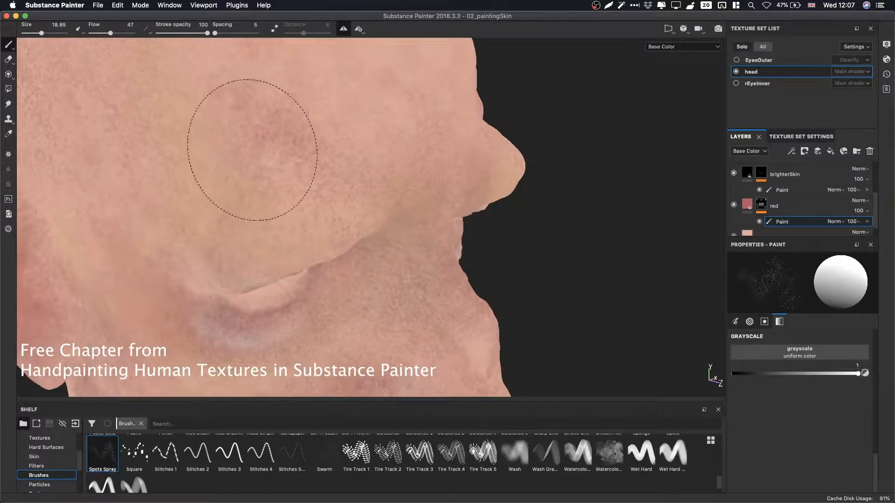
pyautogui.moveTo(340, 176)
pyautogui.keyDown('alt'); pyautogui.mouseDown()
pyautogui.moveTo(356, 159)
pyautogui.moveTo(358, 186)
pyautogui.mouseUp(); pyautogui.keyUp('alt')
pyautogui.keyDown('alt'); pyautogui.moveTo(357, 186); pyautogui.dragTo(365, 104, button='middle'); pyautogui.keyUp('alt')
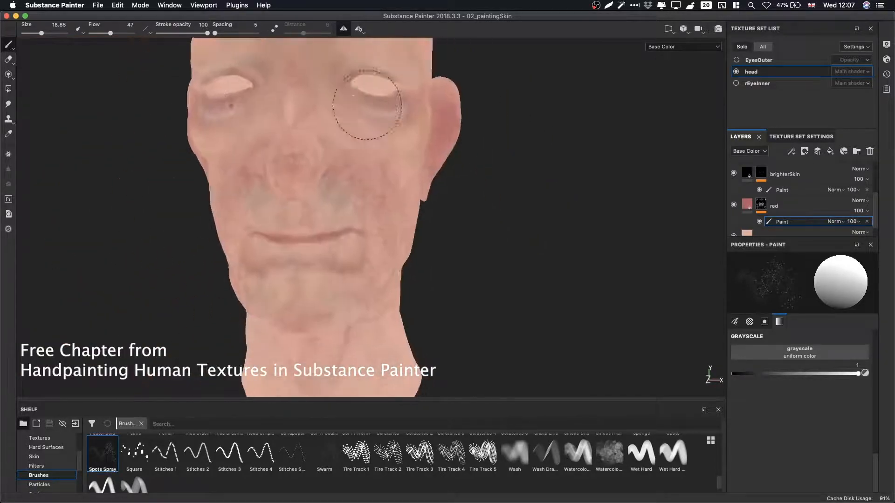
pyautogui.keyDown('alt'); pyautogui.moveTo(365, 104); pyautogui.dragTo(203, 152, button='right'); pyautogui.keyUp('alt')
pyautogui.keyDown('alt'); pyautogui.moveTo(204, 152); pyautogui.dragTo(233, 226, button='middle'); pyautogui.keyUp('alt')
pyautogui.keyDown('alt'); pyautogui.moveTo(464, 245); pyautogui.dragTo(543, 224, button='right'); pyautogui.keyUp('alt')
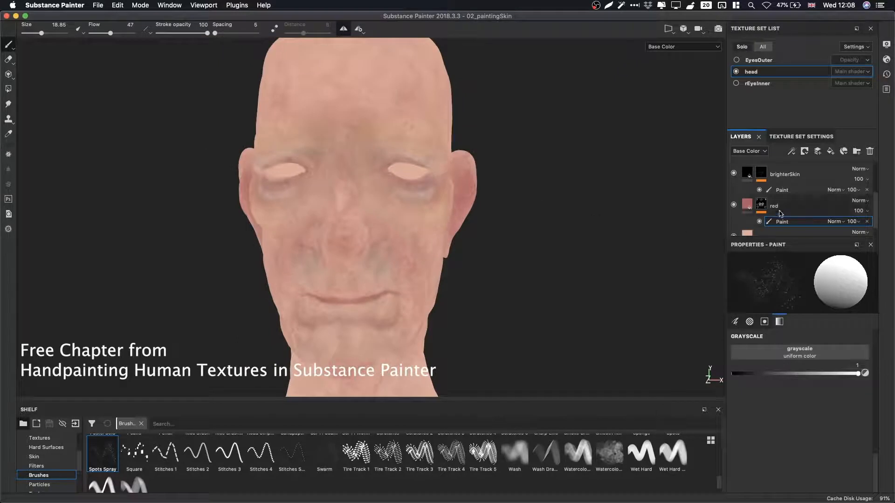
# Select the Yellow layer's paint mask and spray spots on the cheek near the ear.
pyautogui.scroll(3, 875, 205)
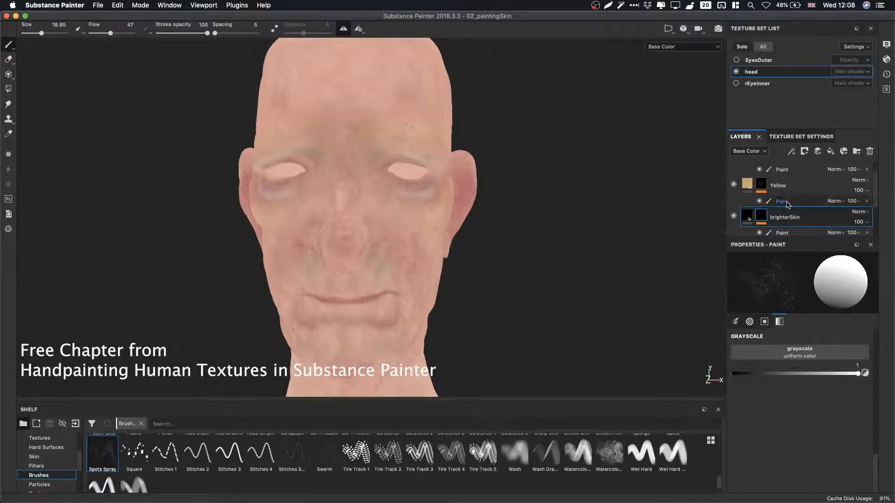
pyautogui.click(786, 202)
pyautogui.click(733, 185)
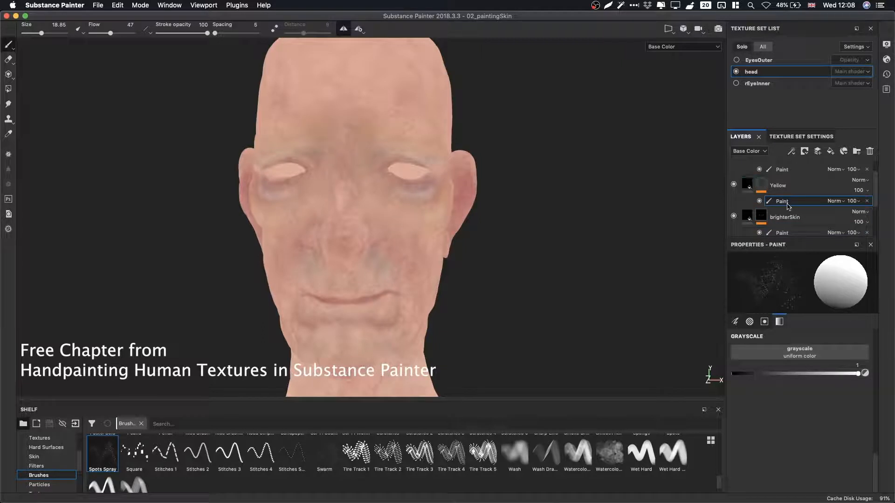
pyautogui.keyDown('alt'); pyautogui.moveTo(633, 235); pyautogui.dragTo(672, 234, button='right'); pyautogui.keyUp('alt')
pyautogui.keyDown('alt'); pyautogui.moveTo(559, 233); pyautogui.dragTo(372, 234); pyautogui.keyUp('alt')
pyautogui.keyDown('alt'); pyautogui.moveTo(373, 233); pyautogui.dragTo(452, 233, button='middle'); pyautogui.keyUp('alt')
pyautogui.keyDown('alt'); pyautogui.moveTo(452, 234); pyautogui.dragTo(523, 218, button='right'); pyautogui.keyUp('alt')
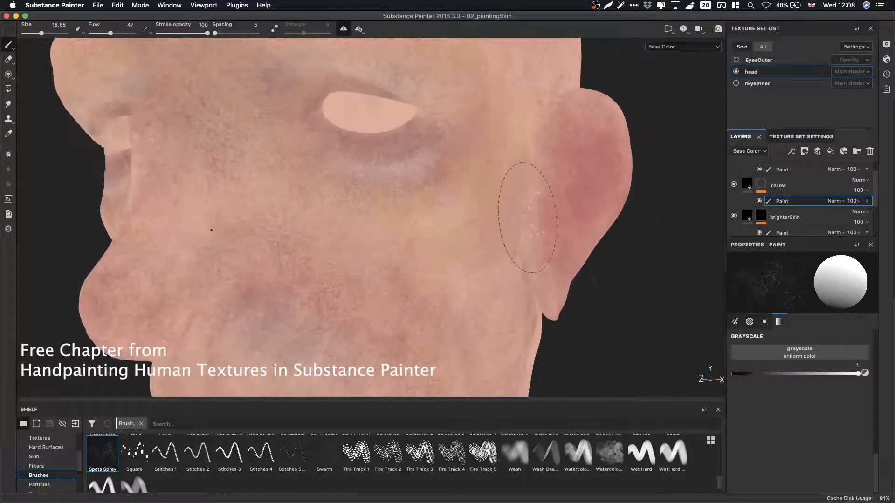
pyautogui.moveTo(429, 230)
pyautogui.mouseDown()
pyautogui.moveTo(459, 200)
pyautogui.moveTo(480, 200)
pyautogui.mouseUp()
# Switch the grayscale to 0 and spray over the cheek and jaw on the yellow mask, undoing stray strokes.
pyautogui.press('x')
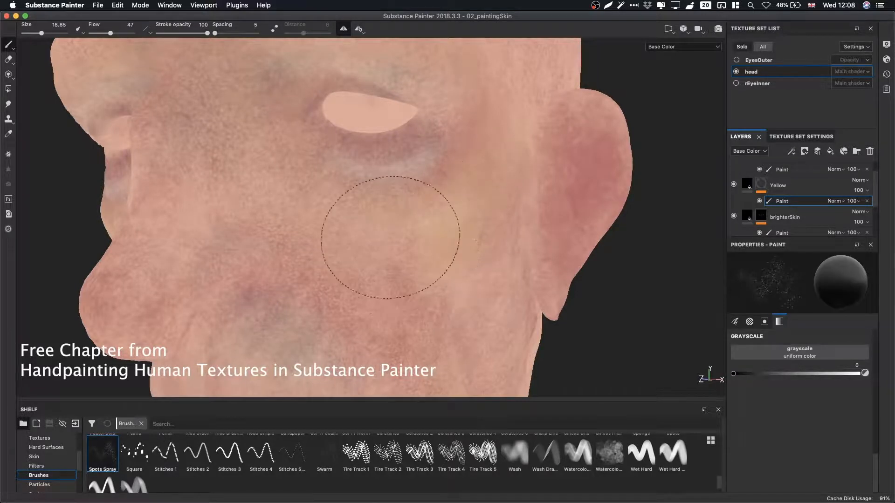
pyautogui.keyDown('alt'); pyautogui.moveTo(379, 270); pyautogui.dragTo(483, 256); pyautogui.keyUp('alt')
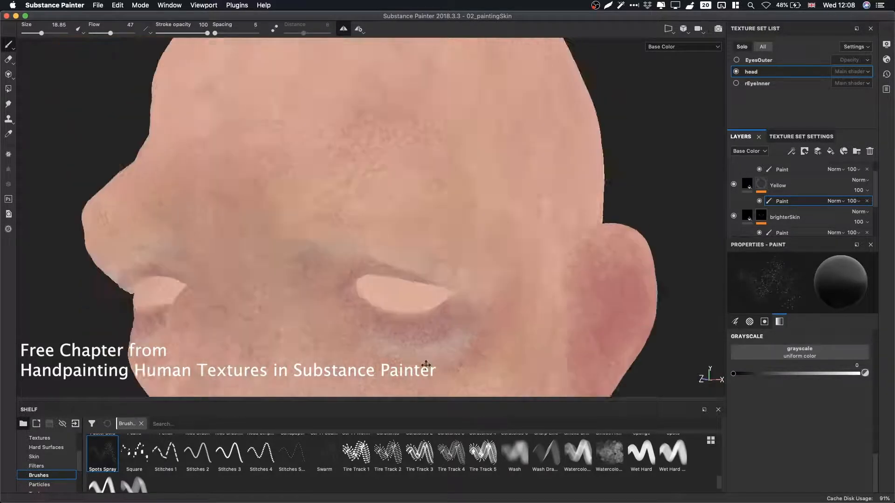
pyautogui.click(483, 257)
pyautogui.hotkey('ctrl', 'z')
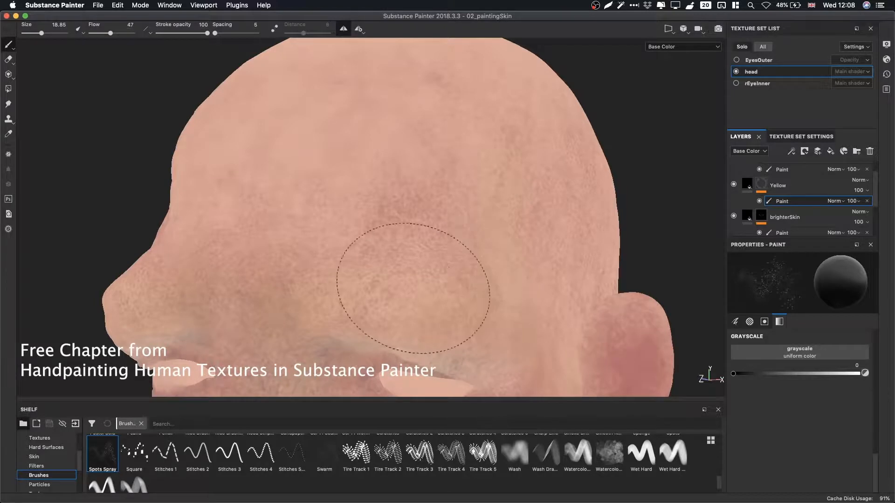
pyautogui.moveTo(243, 248); pyautogui.dragTo(345, 303)
pyautogui.moveTo(345, 303)
pyautogui.keyDown('alt'); pyautogui.mouseDown()
pyautogui.moveTo(289, 220)
pyautogui.moveTo(493, 225)
pyautogui.moveTo(589, 250)
pyautogui.moveTo(417, 230)
pyautogui.moveTo(491, 192)
pyautogui.moveTo(344, 225)
pyautogui.moveTo(424, 102)
pyautogui.moveTo(472, 115)
pyautogui.moveTo(471, 150)
pyautogui.mouseUp(); pyautogui.keyUp('alt')
pyautogui.keyDown('alt'); pyautogui.moveTo(553, 236); pyautogui.dragTo(299, 278, button='right'); pyautogui.keyUp('alt')
pyautogui.moveTo(298, 278)
pyautogui.keyDown('alt'); pyautogui.mouseDown(button='middle')
pyautogui.moveTo(392, 288)
pyautogui.moveTo(368, 125)
pyautogui.mouseUp(button='middle'); pyautogui.keyUp('alt')
pyautogui.keyDown('alt'); pyautogui.moveTo(368, 126); pyautogui.dragTo(535, 200, button='right'); pyautogui.keyUp('alt')
pyautogui.moveTo(536, 200)
pyautogui.keyDown('alt'); pyautogui.mouseDown()
pyautogui.moveTo(550, 225)
pyautogui.moveTo(574, 228)
pyautogui.mouseUp(); pyautogui.keyUp('alt')
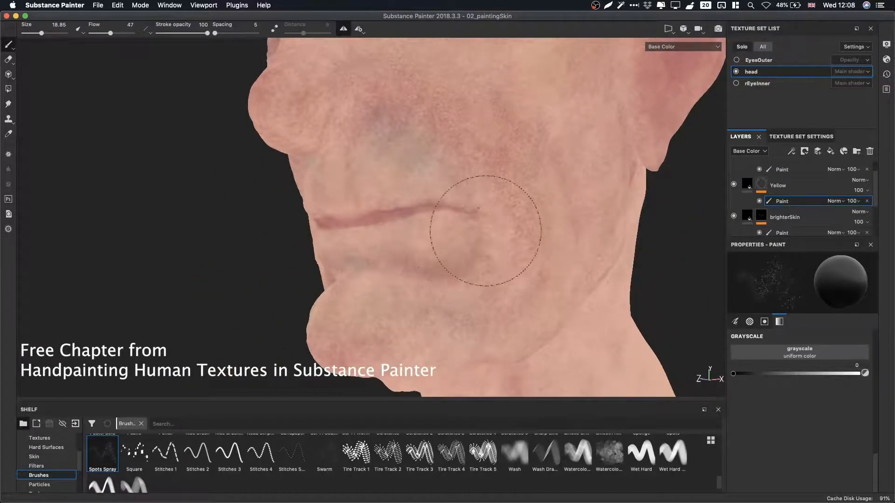
pyautogui.press('super+z')
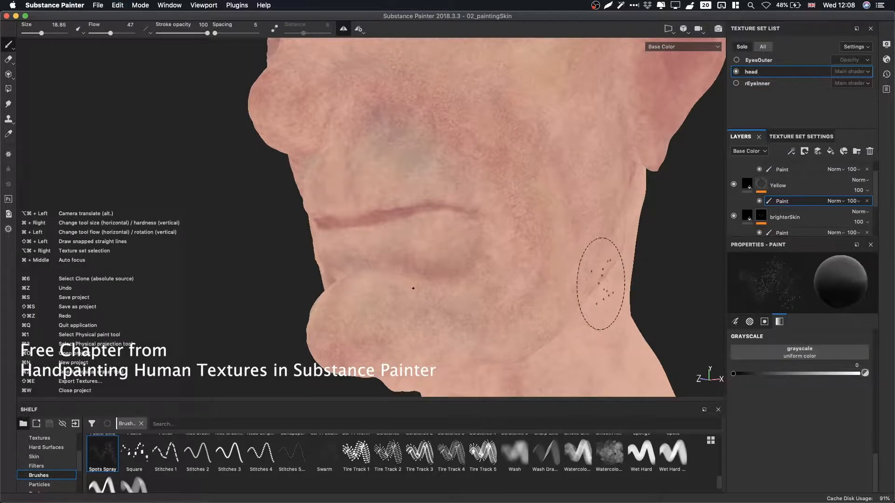
# Continue spraying with grayscale 0 on the yellow mask across the cheeks, forehead and beside the nose.
pyautogui.keyDown('alt'); pyautogui.moveTo(430, 197); pyautogui.dragTo(419, 214, button='right'); pyautogui.keyUp('alt')
pyautogui.keyDown('alt'); pyautogui.moveTo(420, 214); pyautogui.dragTo(485, 217); pyautogui.keyUp('alt')
pyautogui.keyDown('alt'); pyautogui.moveTo(485, 217); pyautogui.dragTo(371, 200, button='right'); pyautogui.keyUp('alt')
pyautogui.keyDown('alt'); pyautogui.moveTo(371, 200); pyautogui.dragTo(474, 194); pyautogui.keyUp('alt')
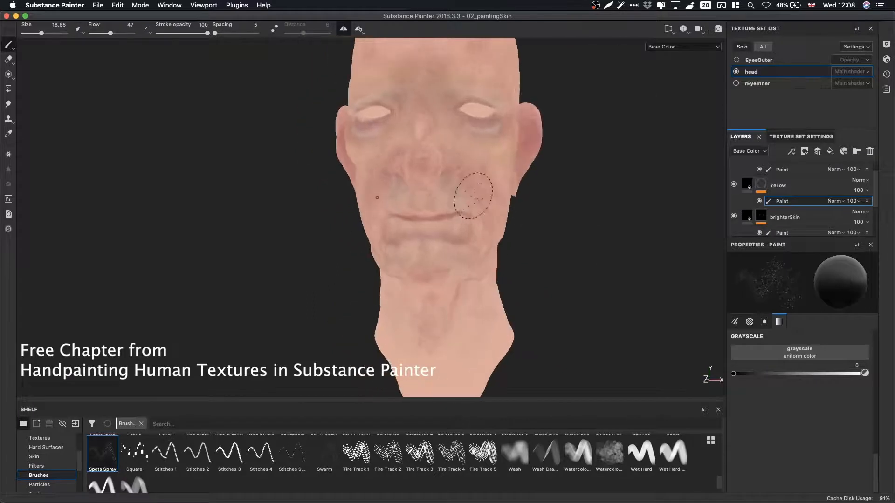
pyautogui.keyDown('alt'); pyautogui.moveTo(474, 194); pyautogui.dragTo(471, 230, button='middle'); pyautogui.keyUp('alt')
pyautogui.moveTo(471, 230)
pyautogui.keyDown('alt'); pyautogui.mouseDown(button='right')
pyautogui.moveTo(471, 210)
pyautogui.moveTo(497, 220)
pyautogui.mouseUp(button='right'); pyautogui.keyUp('alt')
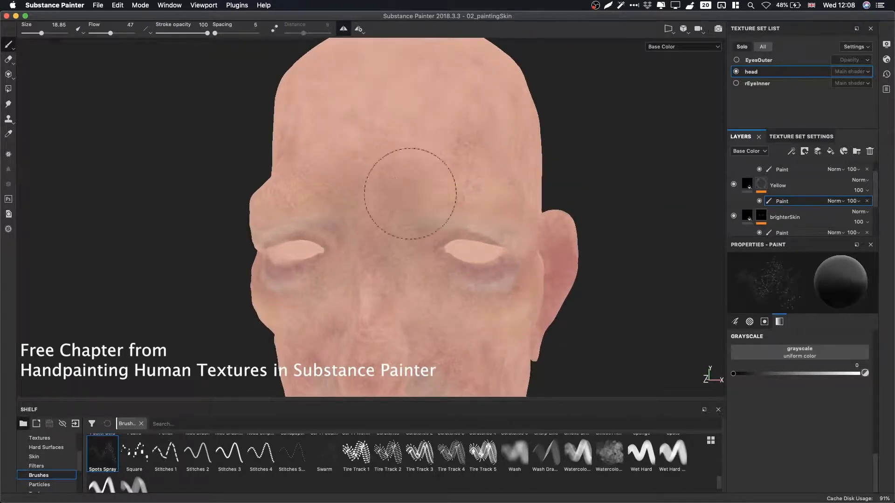
pyautogui.keyDown('alt'); pyautogui.moveTo(450, 204); pyautogui.dragTo(491, 156); pyautogui.keyUp('alt')
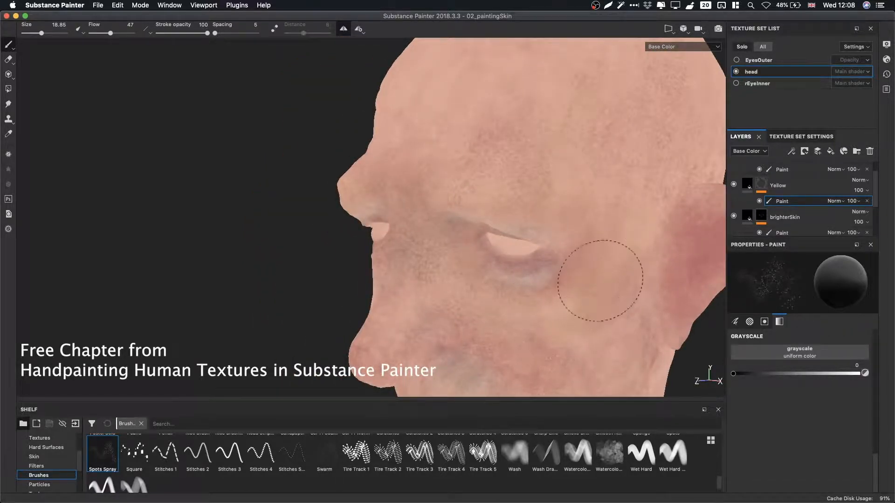
pyautogui.keyDown('alt'); pyautogui.moveTo(577, 277); pyautogui.dragTo(518, 251, button='right'); pyautogui.keyUp('alt')
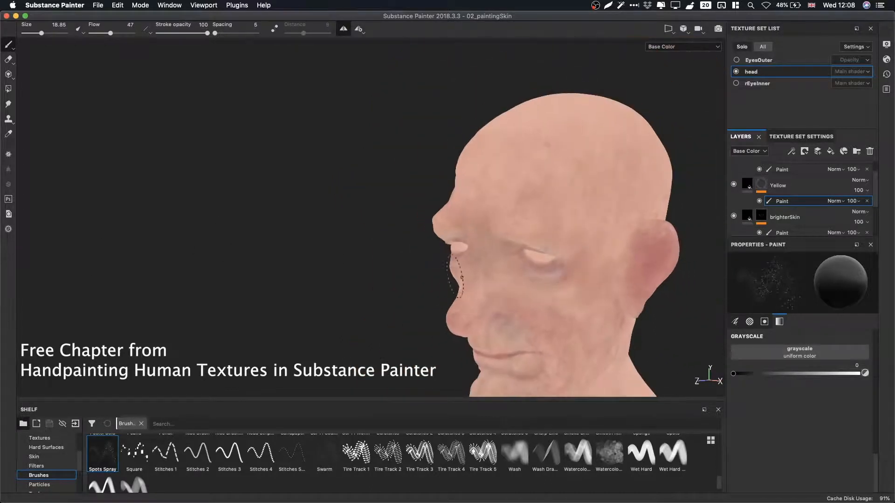
pyautogui.keyDown('alt'); pyautogui.moveTo(518, 242); pyautogui.dragTo(582, 240); pyautogui.keyUp('alt')
pyautogui.keyDown('alt'); pyautogui.moveTo(581, 240); pyautogui.dragTo(535, 154, button='middle'); pyautogui.keyUp('alt')
pyautogui.moveTo(535, 154)
pyautogui.keyDown('alt'); pyautogui.mouseDown()
pyautogui.moveTo(648, 197)
pyautogui.moveTo(482, 186)
pyautogui.mouseUp(); pyautogui.keyUp('alt')
pyautogui.keyDown('alt'); pyautogui.moveTo(482, 186); pyautogui.dragTo(765, 254, button='right'); pyautogui.keyUp('alt')
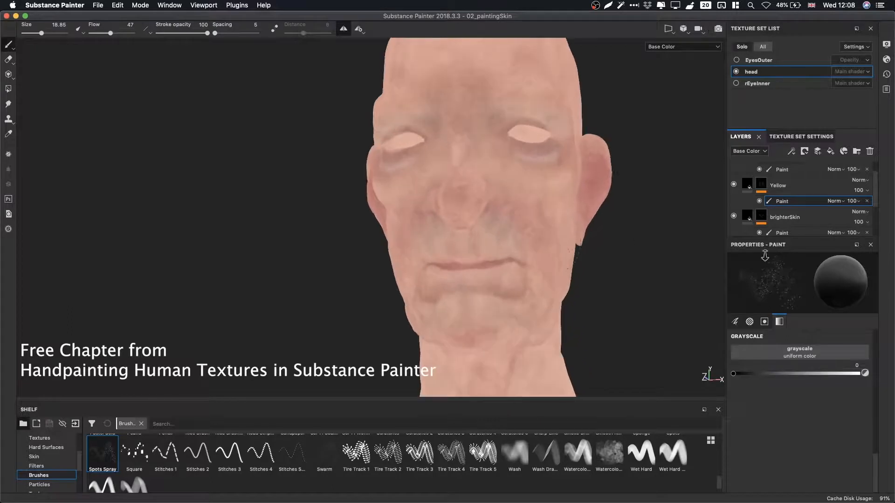
pyautogui.keyDown('alt'); pyautogui.moveTo(538, 222); pyautogui.dragTo(497, 188, button='middle'); pyautogui.keyUp('alt')
pyautogui.keyDown('alt'); pyautogui.moveTo(497, 187); pyautogui.dragTo(848, 214, button='right'); pyautogui.keyUp('alt')
# Select the Blue layer's paint mask and spray spots on the cheek and chin.
pyautogui.moveTo(875, 200); pyautogui.dragTo(877, 191)
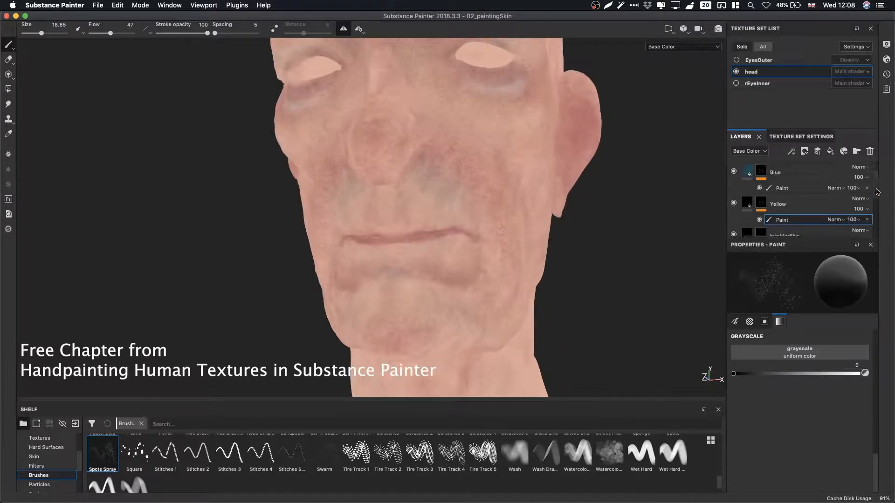
pyautogui.click(786, 190)
pyautogui.keyDown('alt'); pyautogui.moveTo(486, 245); pyautogui.dragTo(813, 266, button='right'); pyautogui.keyUp('alt')
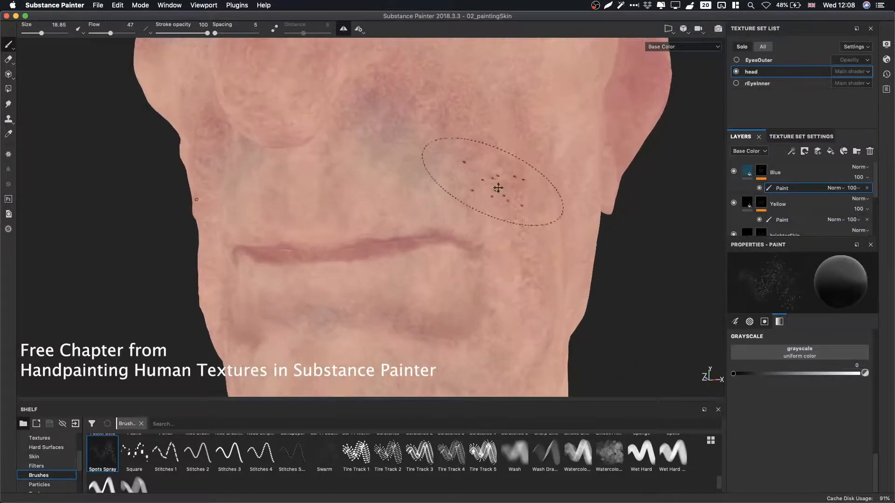
pyautogui.keyDown('alt'); pyautogui.moveTo(497, 188); pyautogui.dragTo(536, 223, button='middle'); pyautogui.keyUp('alt')
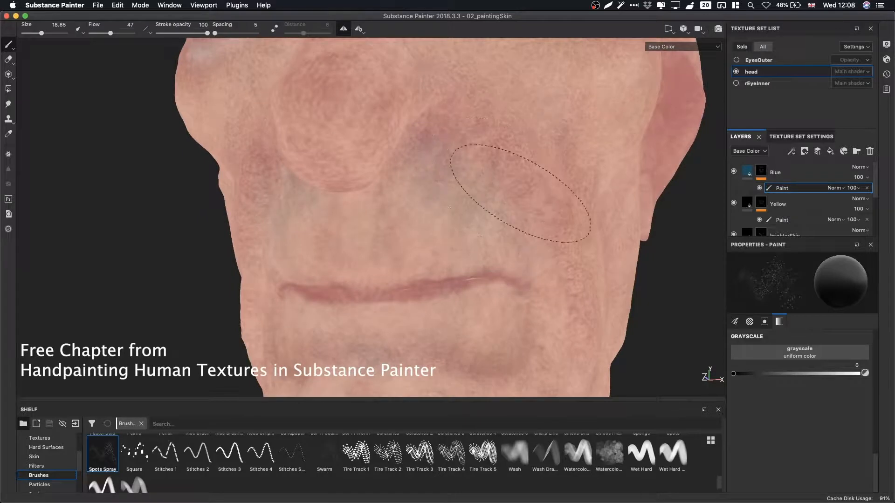
pyautogui.moveTo(463, 221); pyautogui.dragTo(509, 244)
pyautogui.keyDown('alt'); pyautogui.moveTo(463, 301); pyautogui.dragTo(501, 202, button='middle'); pyautogui.keyUp('alt')
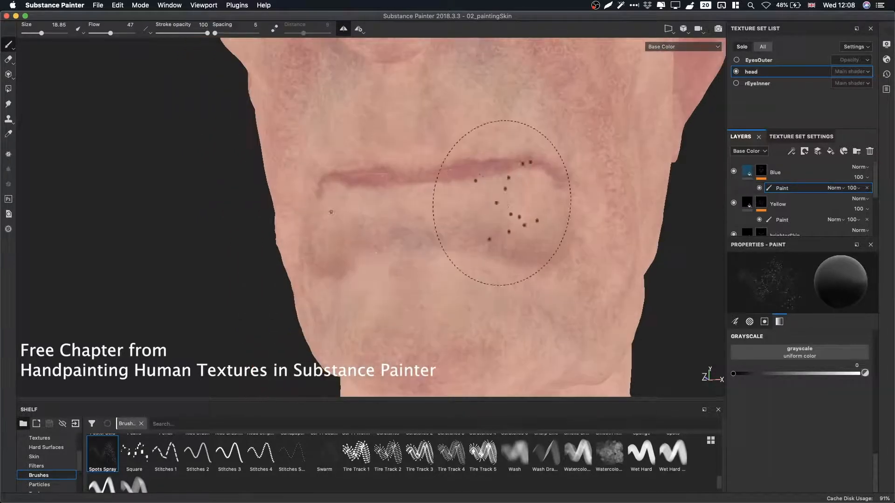
# Spray more spots around the lips and chin on the blue mask.
pyautogui.moveTo(501, 202); pyautogui.dragTo(394, 246)
pyautogui.keyDown('alt'); pyautogui.moveTo(576, 315); pyautogui.dragTo(532, 302); pyautogui.keyUp('alt')
pyautogui.keyDown('alt'); pyautogui.moveTo(532, 302); pyautogui.dragTo(542, 301, button='right'); pyautogui.keyUp('alt')
pyautogui.moveTo(427, 254)
pyautogui.mouseDown()
pyautogui.moveTo(434, 272)
pyautogui.moveTo(434, 233)
pyautogui.moveTo(438, 254)
pyautogui.mouseUp()
pyautogui.keyDown('alt'); pyautogui.moveTo(578, 242); pyautogui.dragTo(608, 249, button='middle'); pyautogui.keyUp('alt')
pyautogui.keyDown('alt'); pyautogui.moveTo(609, 249); pyautogui.dragTo(66, 278, button='right'); pyautogui.keyUp('alt')
pyautogui.moveTo(66, 277)
pyautogui.keyDown('alt'); pyautogui.mouseDown()
pyautogui.moveTo(426, 149)
pyautogui.moveTo(581, 190)
pyautogui.moveTo(544, 177)
pyautogui.moveTo(535, 190)
pyautogui.mouseUp(); pyautogui.keyUp('alt')
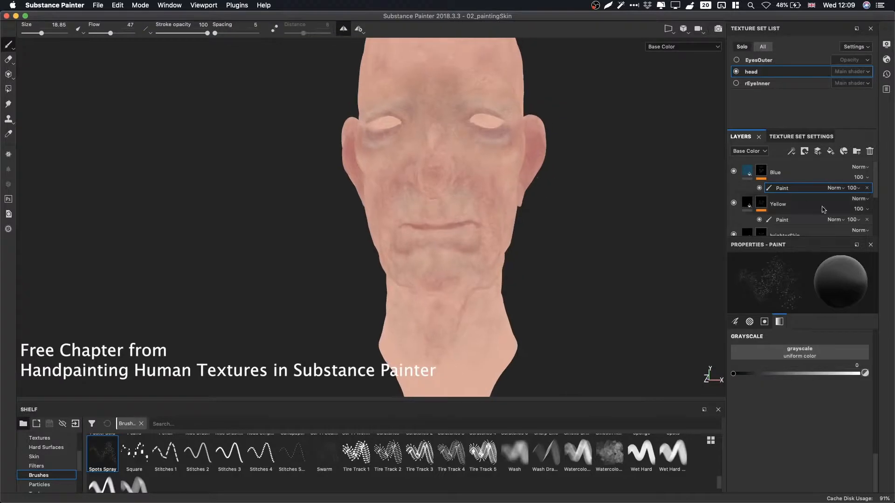
pyautogui.moveTo(875, 179); pyautogui.dragTo(879, 207)
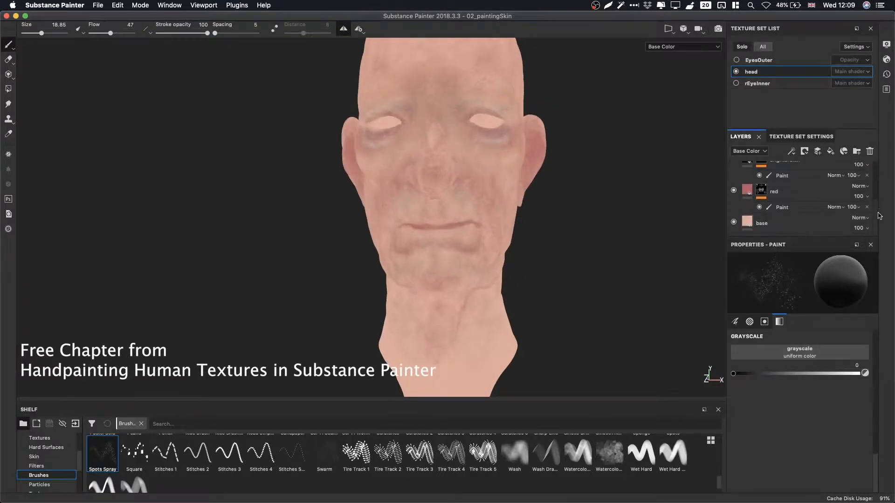
pyautogui.scroll(3, 879, 212)
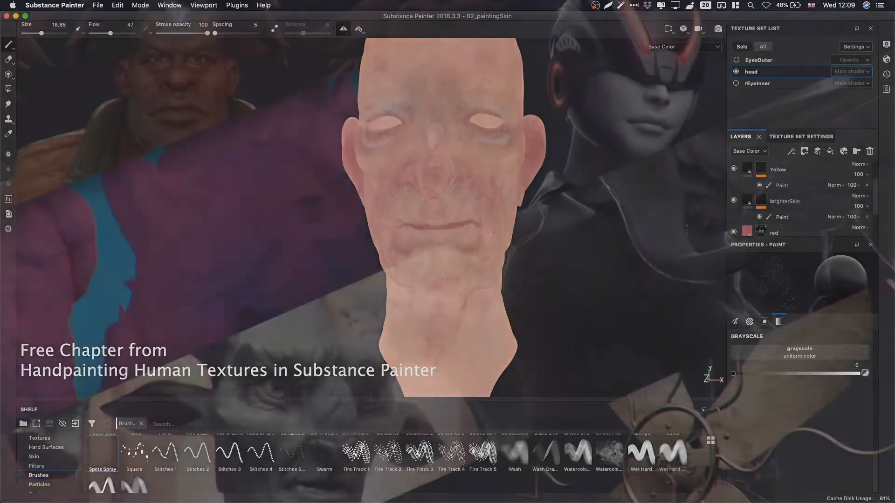